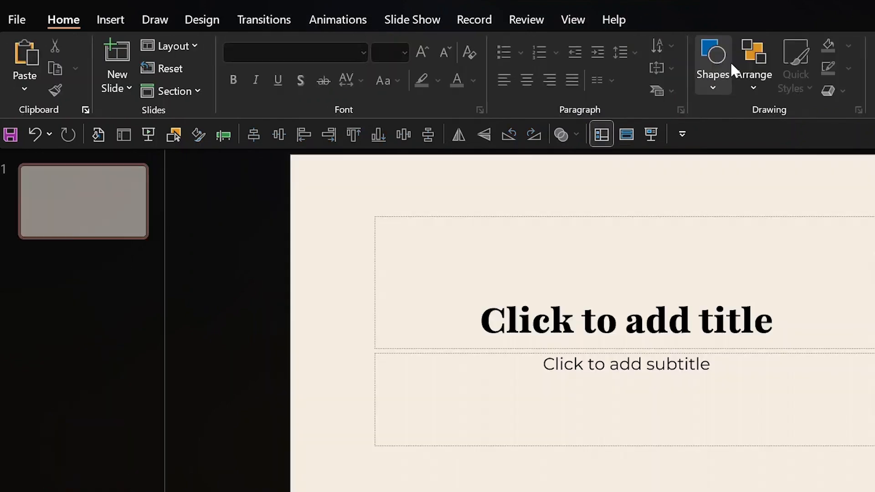
Apply the custom circle layout to slide 1, undoing a mistakenly added new slide.
left_click(121, 88)
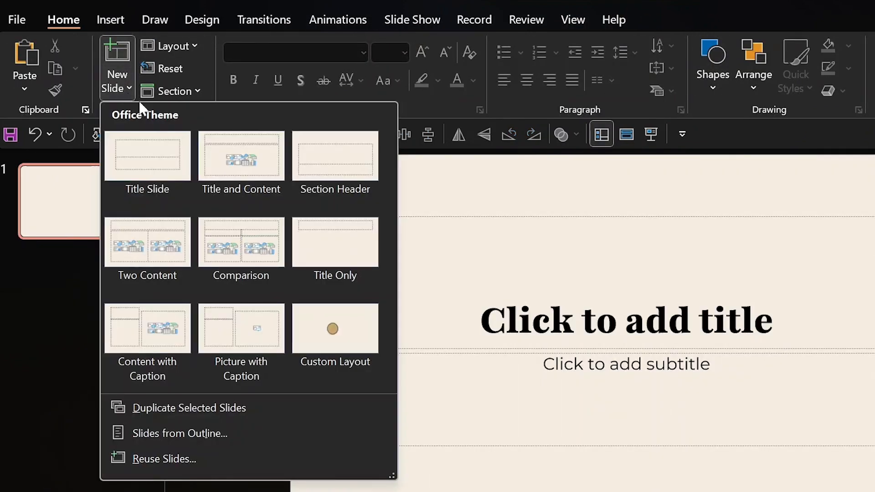
left_click(355, 345)
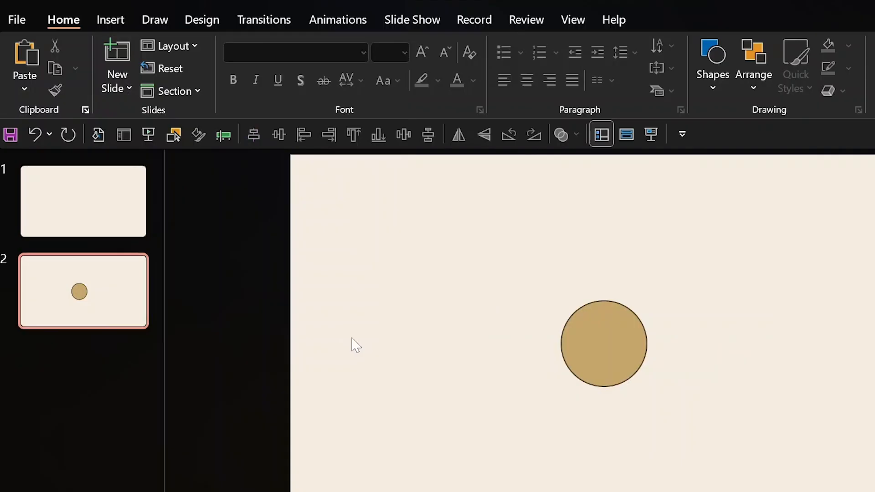
key("ctrl+z")
left_click(192, 46)
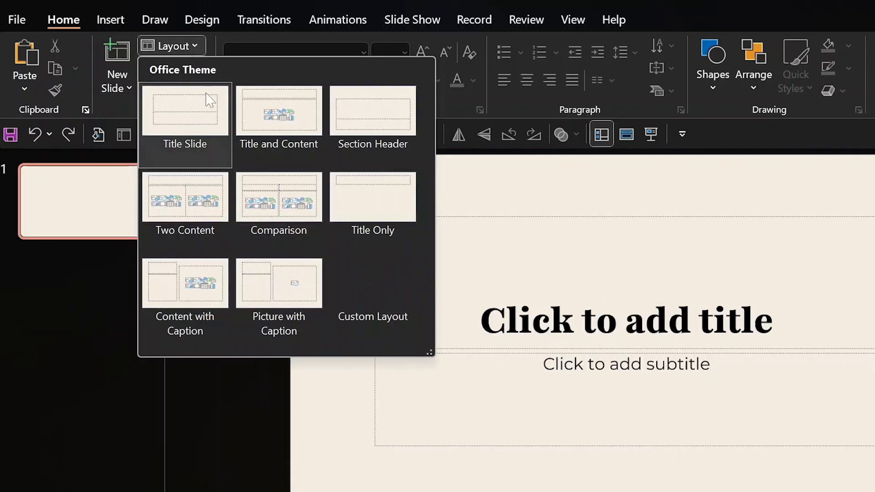
left_click(386, 275)
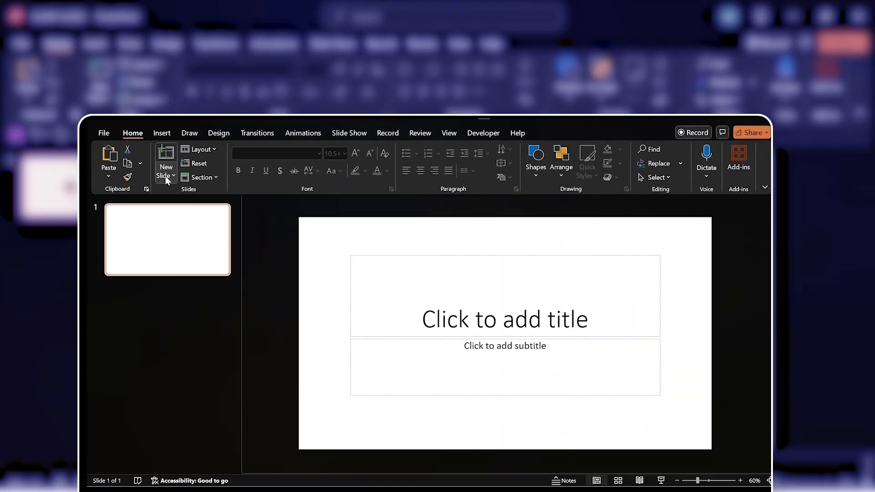
Add a second slide from the sharp slides layout, then switch it to Subscribe for more.
left_click(166, 177)
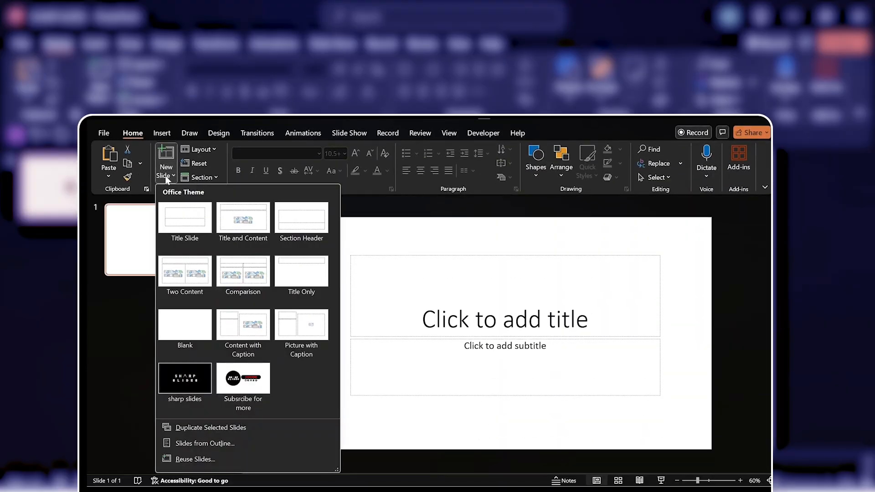
left_click(183, 374)
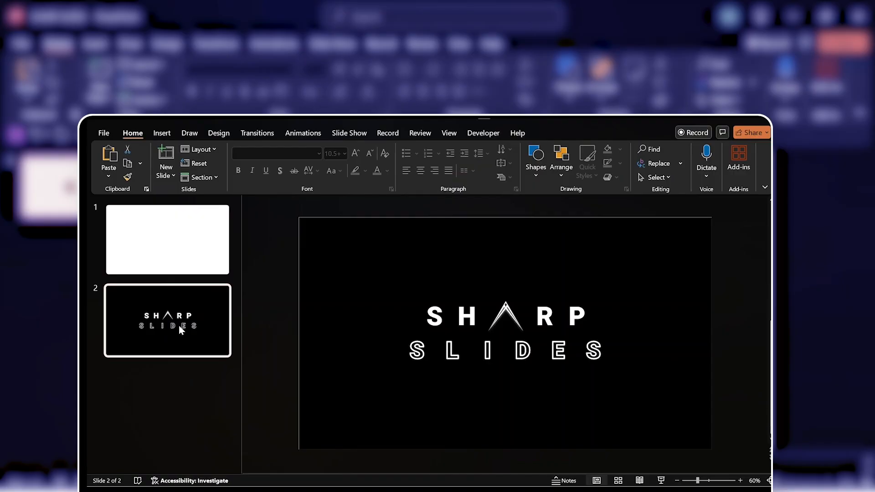
left_click(205, 153)
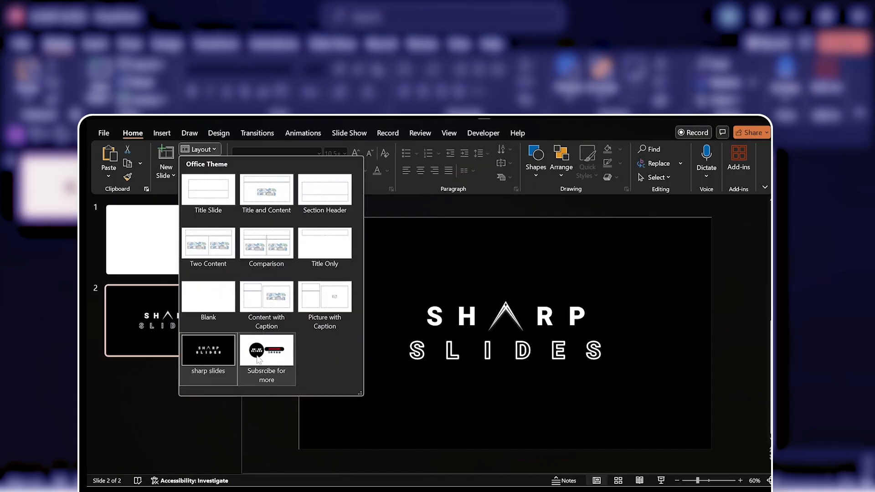
left_click(258, 355)
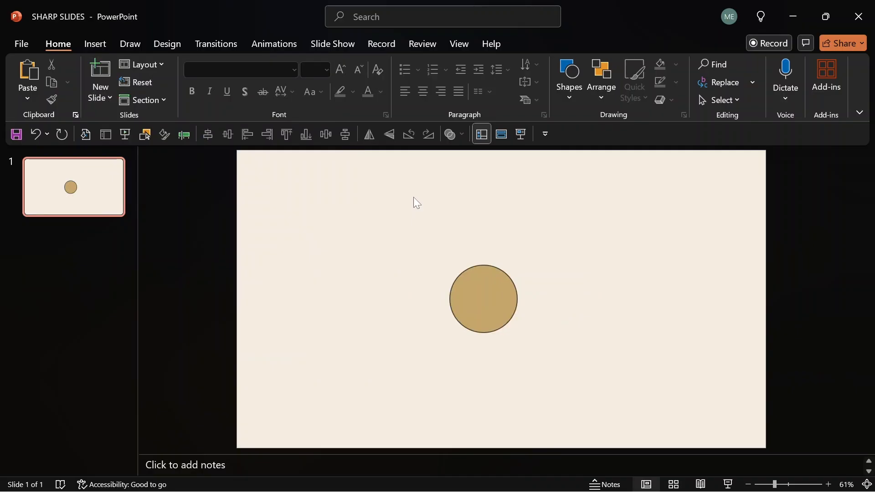
Switch to Slide Master view and select the tan circle on the custom layout.
mouse_move(489, 299)
left_mouse_down()
mouse_move(418, 316)
mouse_move(510, 297)
left_mouse_up()
left_click_drag(573, 234, 372, 398)
left_click_drag(418, 222, 575, 364)
left_click_drag(592, 242, 264, 410)
left_click_drag(362, 234, 617, 352)
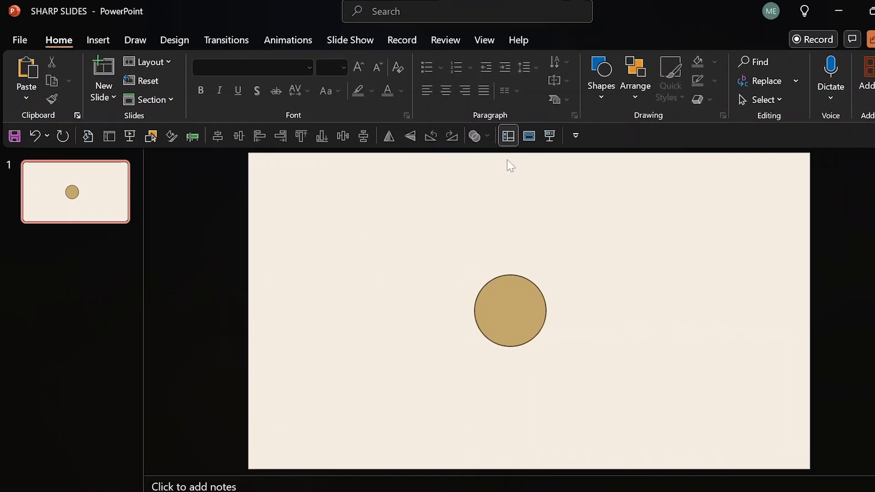
left_click(459, 44)
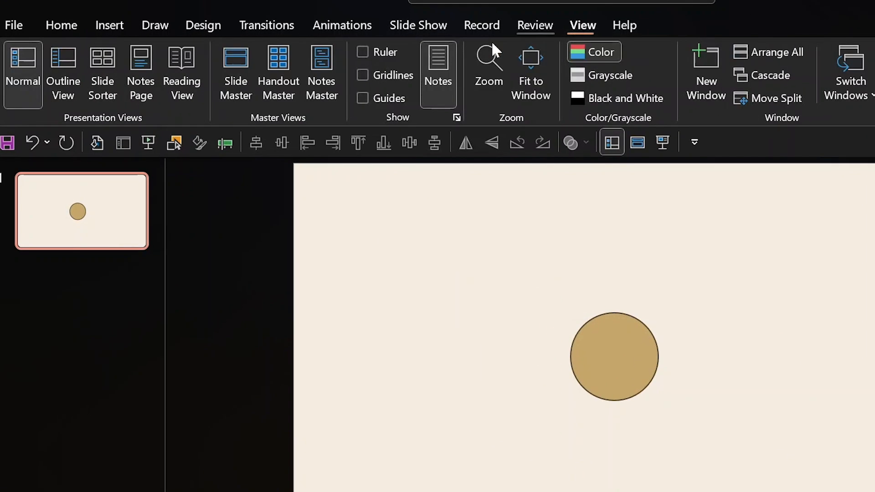
left_click(234, 53)
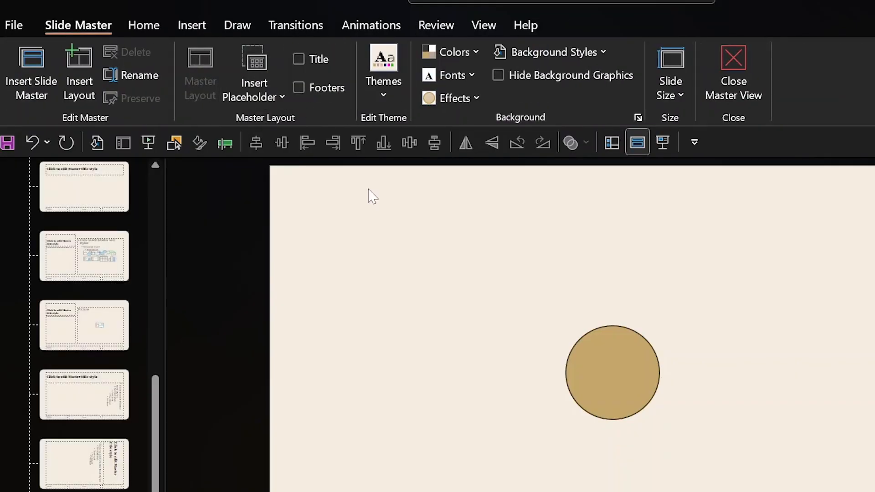
left_click(627, 367)
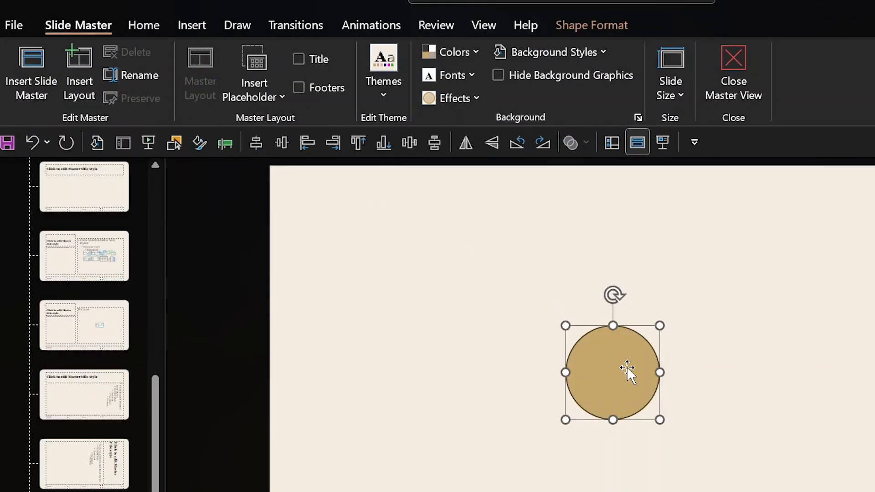
Draw a text placeholder left of the circle and clear its sample text.
left_click(251, 97)
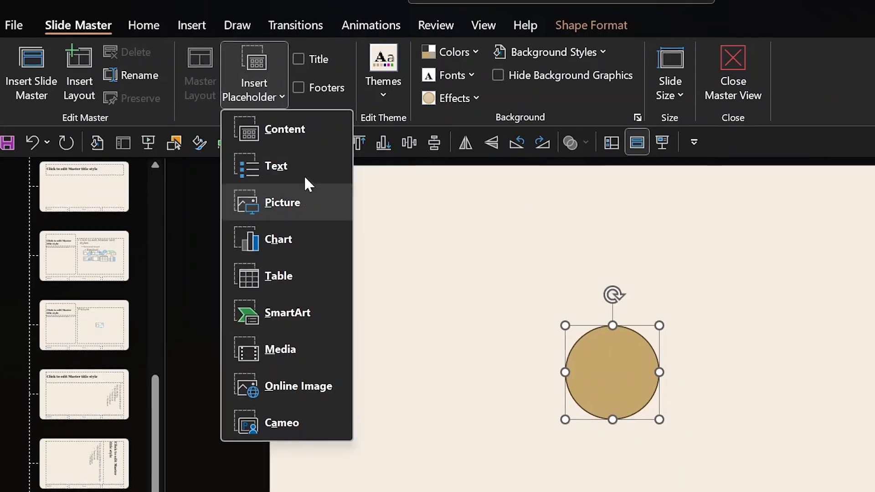
left_click(296, 171)
left_click_drag(367, 280, 498, 432)
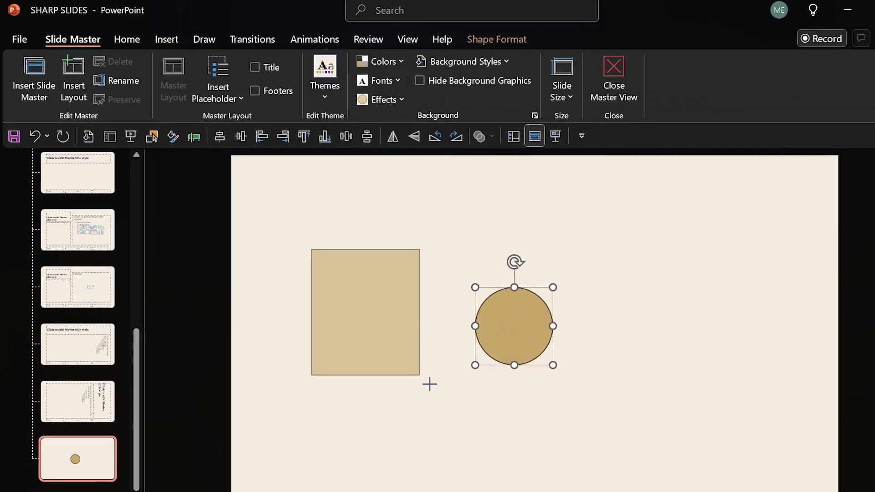
left_click_drag(430, 384, 431, 385)
left_click(384, 318)
key("ctrl+a")
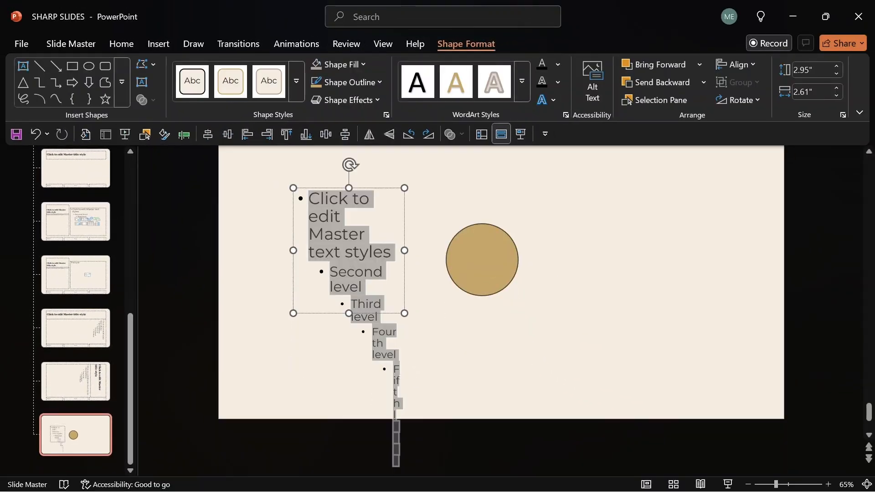
key("Delete")
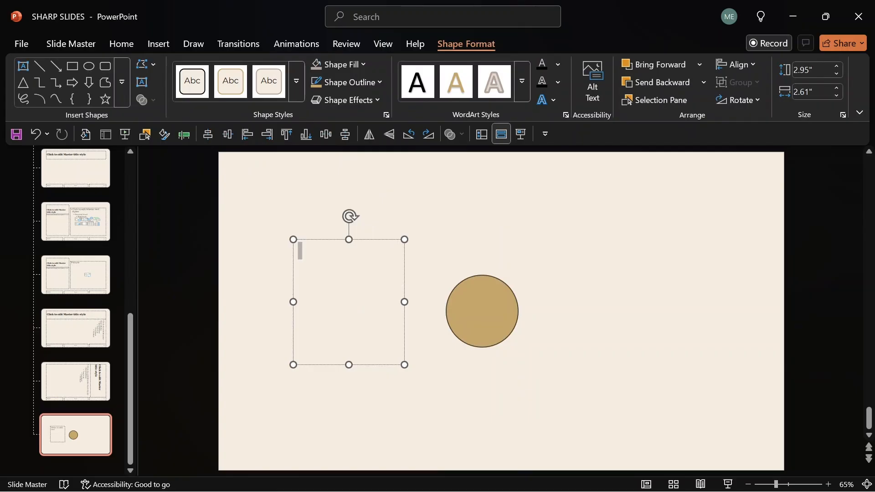
Restore the sample text, then give it No Fill, No Outline and font size 1.
key("ctrl+z")
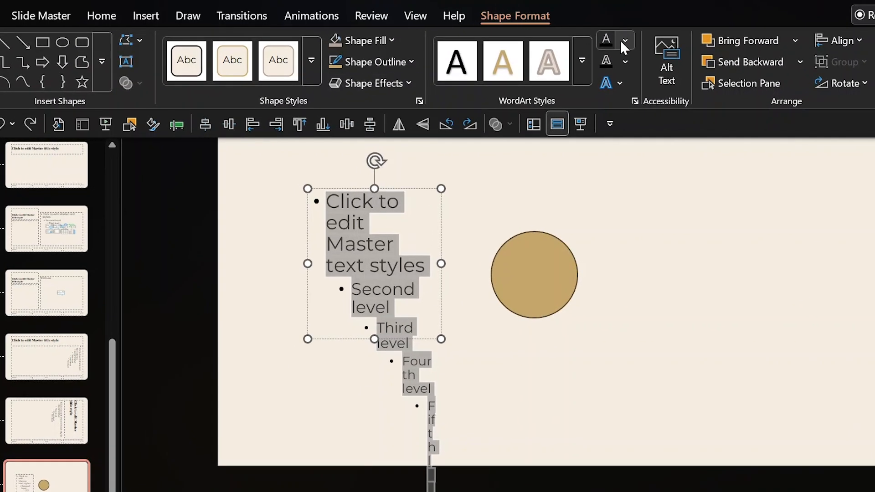
left_click(625, 41)
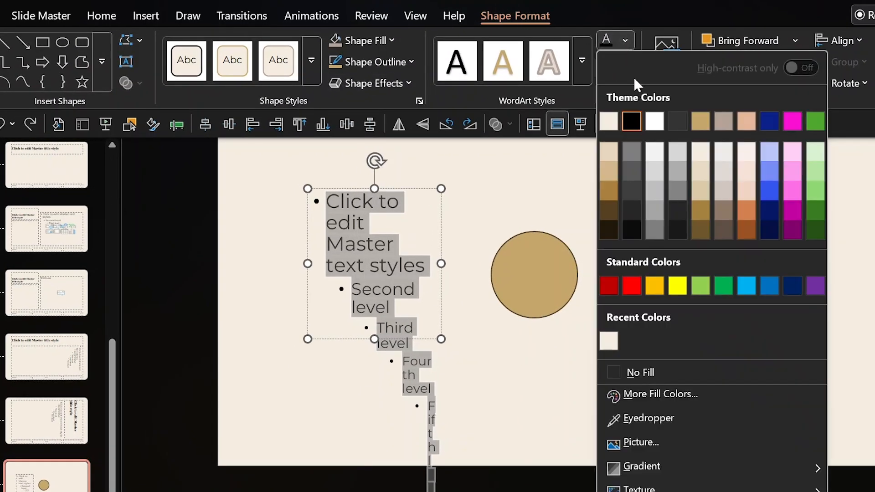
left_click(632, 371)
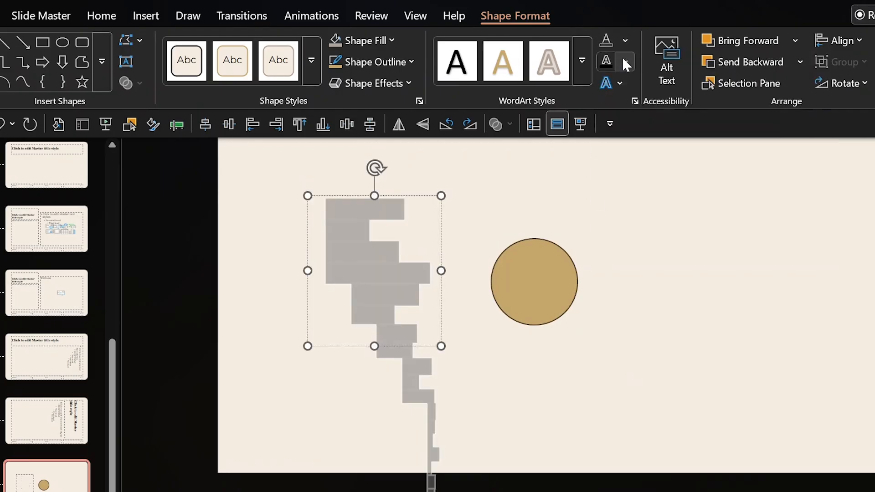
left_click(624, 61)
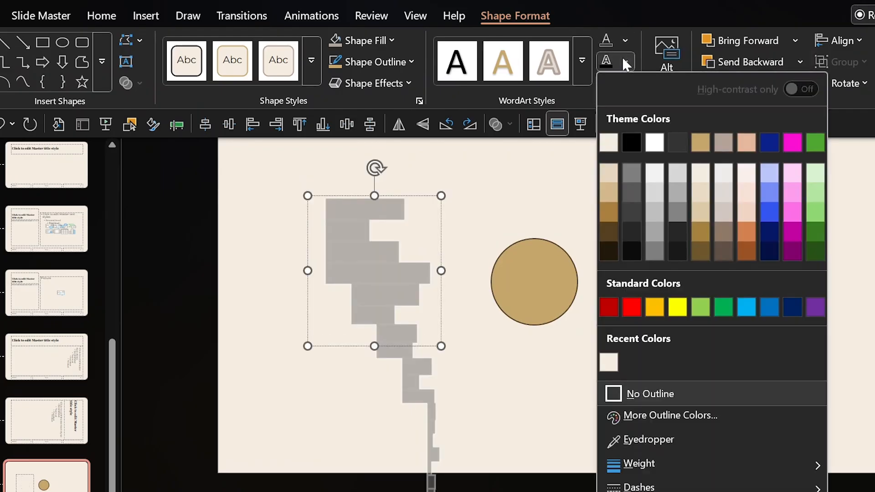
left_click(634, 393)
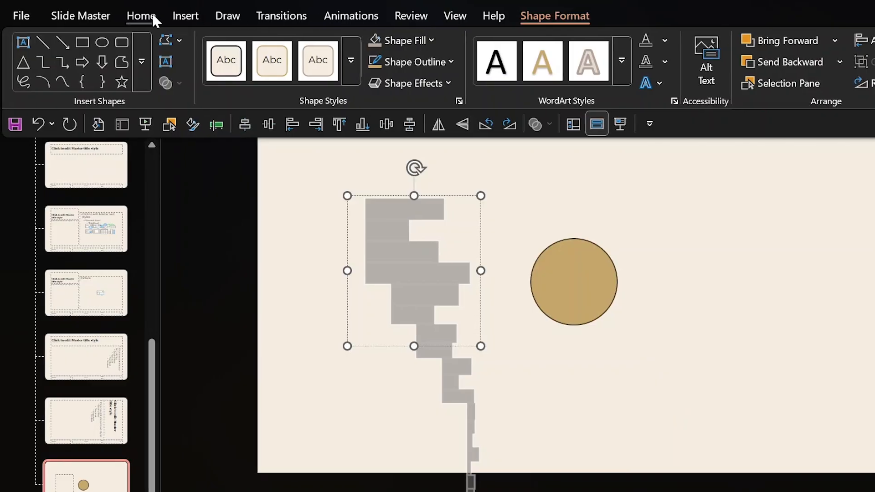
left_click(142, 16)
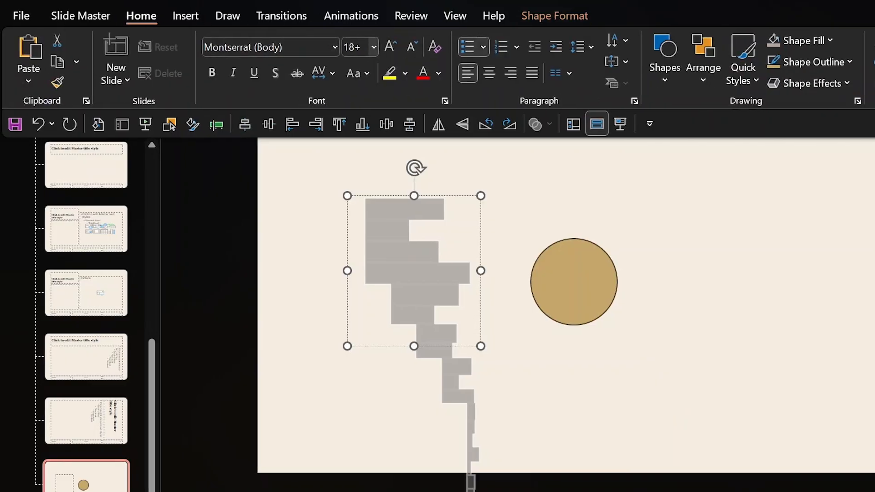
left_click(355, 47)
type("1")
key("Return")
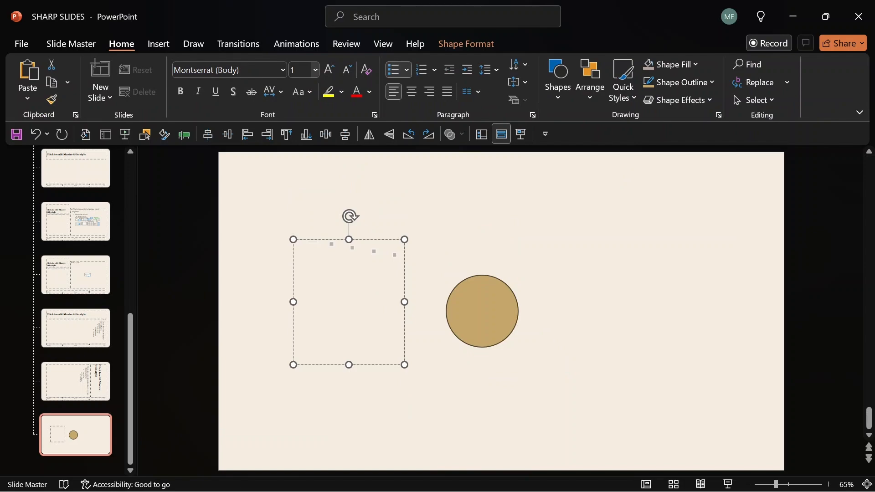
Clear the leftover text, duplicate the placeholder and drag a copy centred over the circle.
key("BackSpace")
key("ctrl+d")
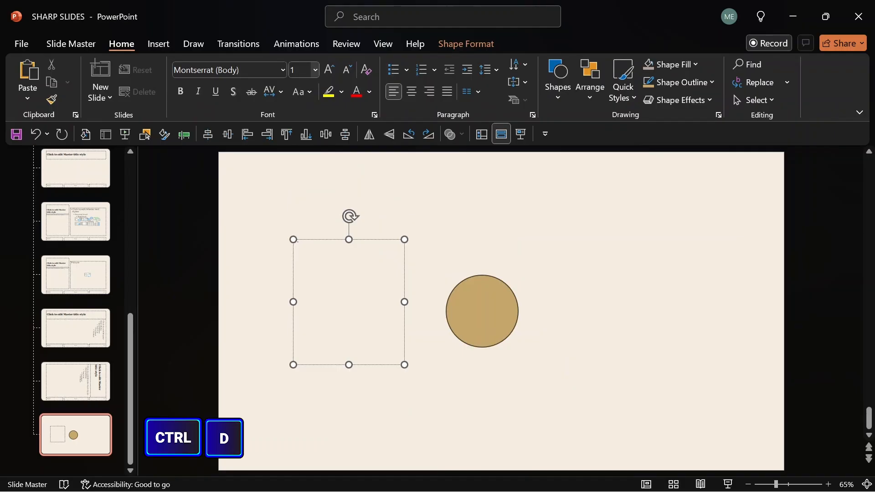
left_click(379, 208)
left_click(381, 239)
key("ctrl+d")
left_click(467, 205)
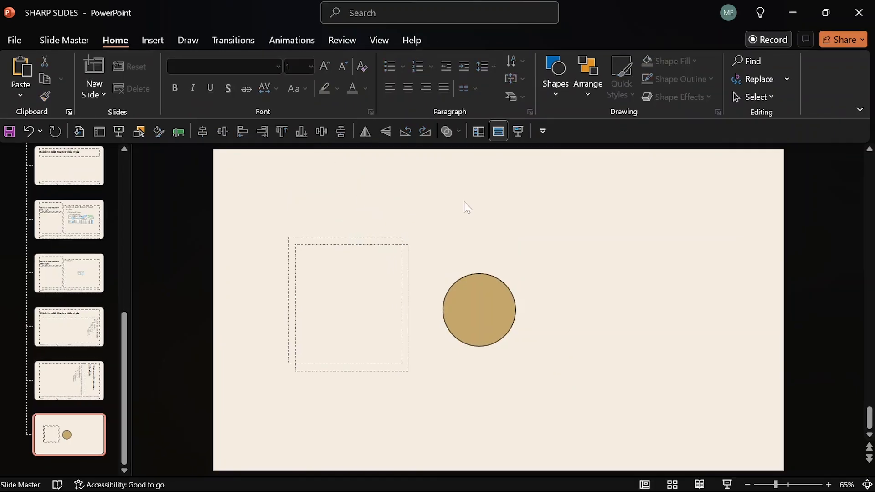
left_click(406, 241)
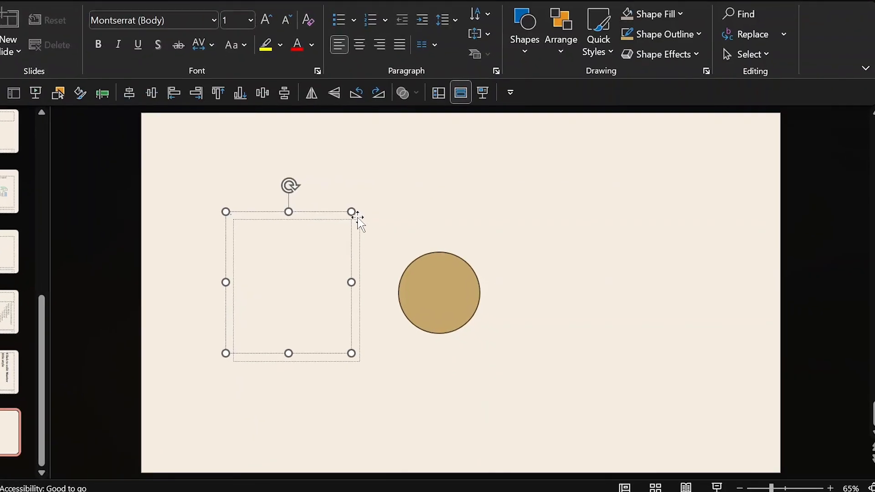
left_click_drag(359, 219, 499, 221)
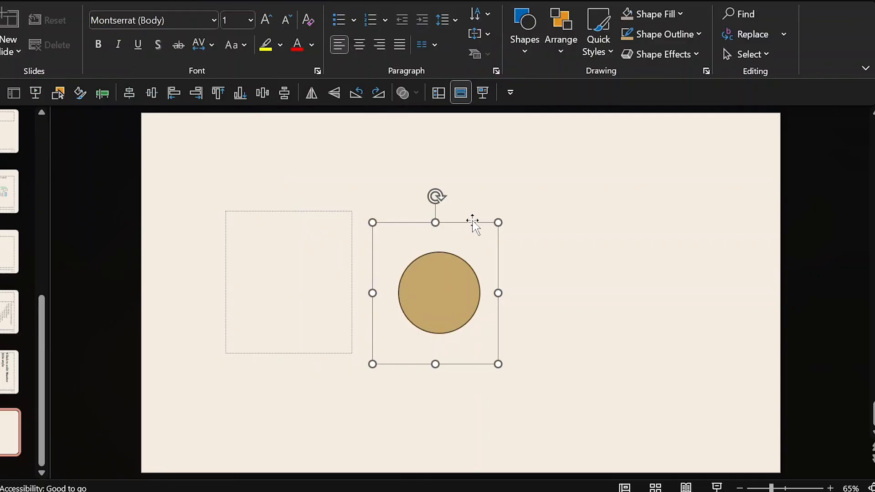
Send the placeholder copy behind the circle, then Intersect them into a 1.7-inch circle.
right_click(473, 221)
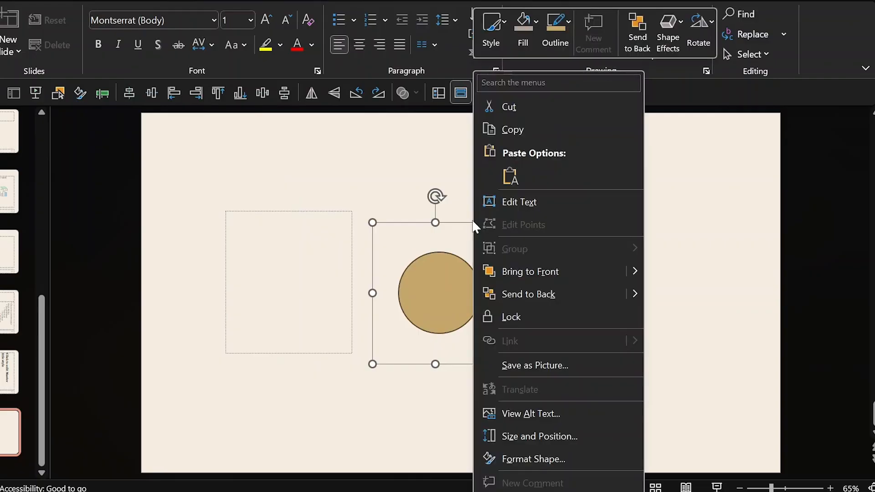
left_click(519, 294)
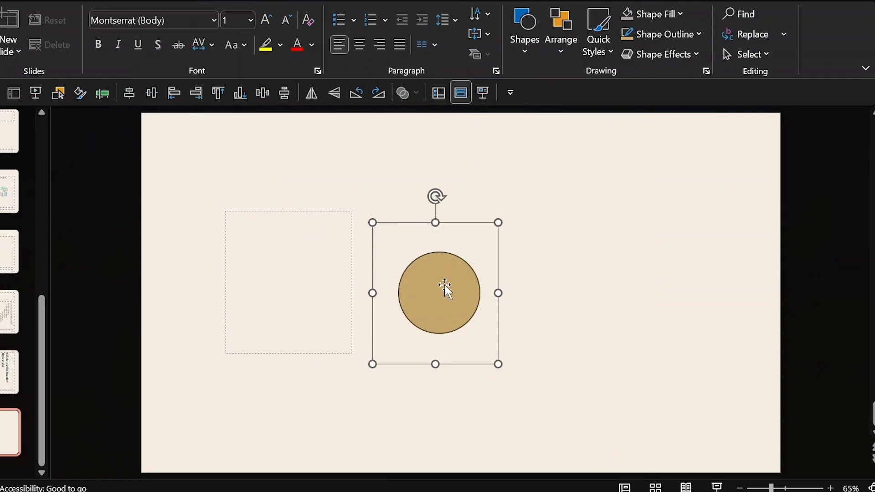
left_click(534, 179)
left_click(483, 222)
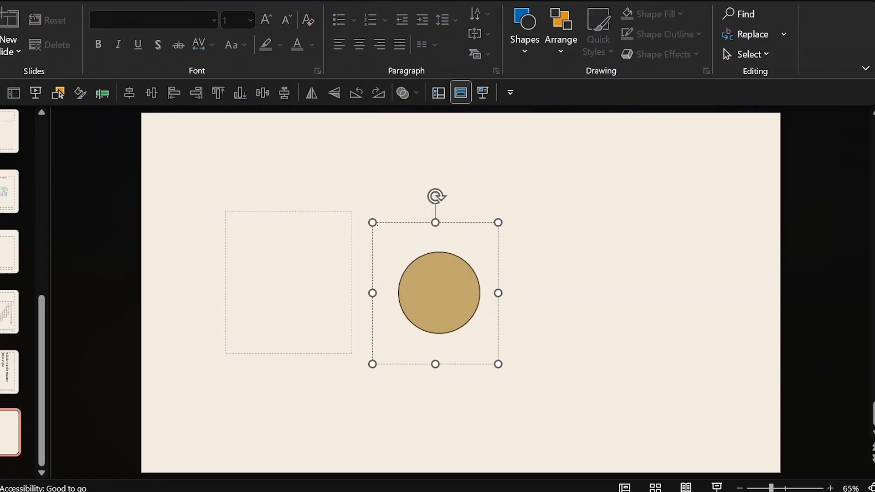
left_click(449, 278)
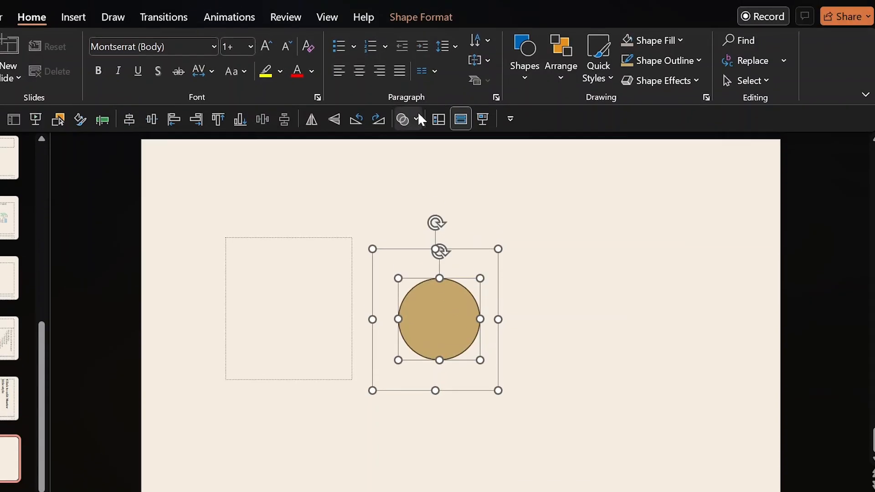
left_click(424, 17)
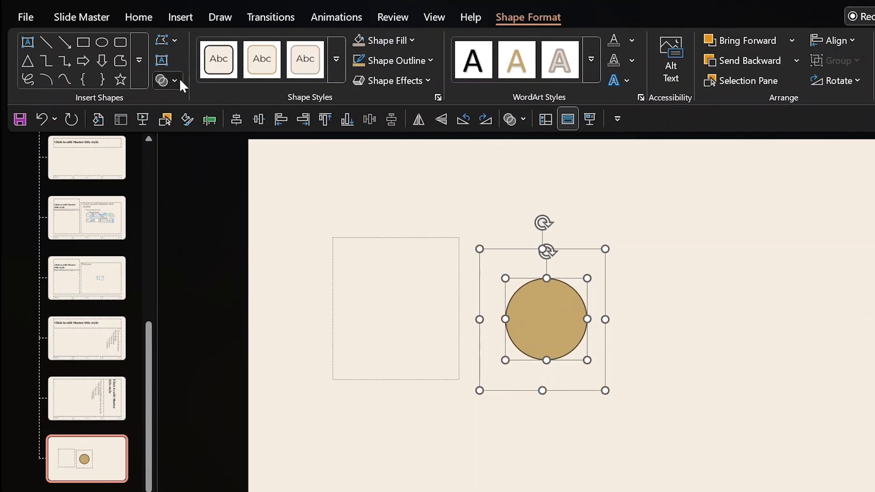
left_click(180, 81)
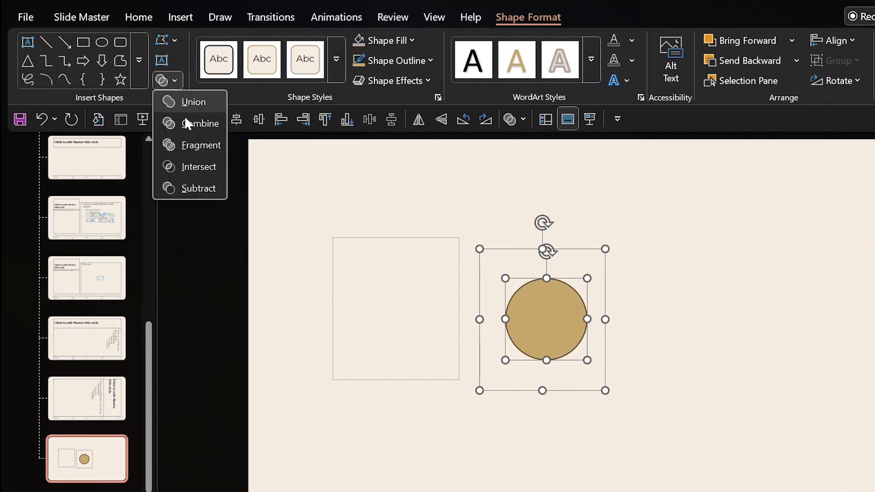
left_click(194, 161)
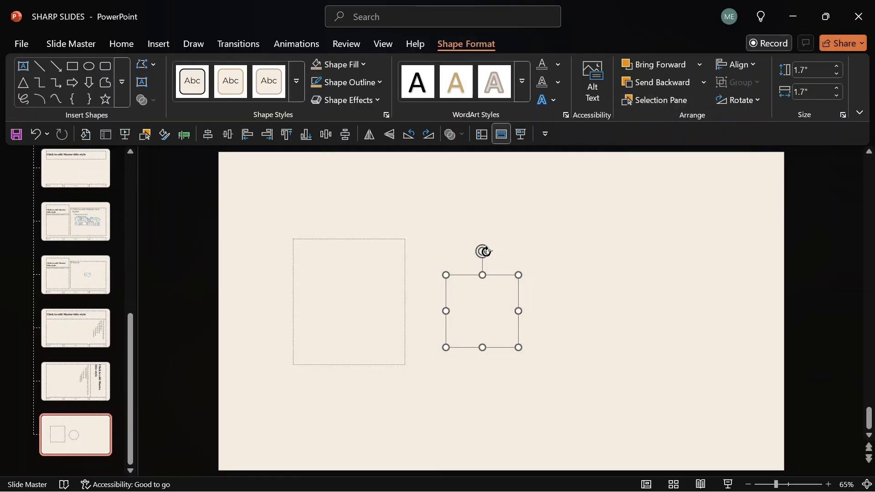
Give the circle a solid fill sampled by eyedropper from the beige slide background.
right_click(503, 273)
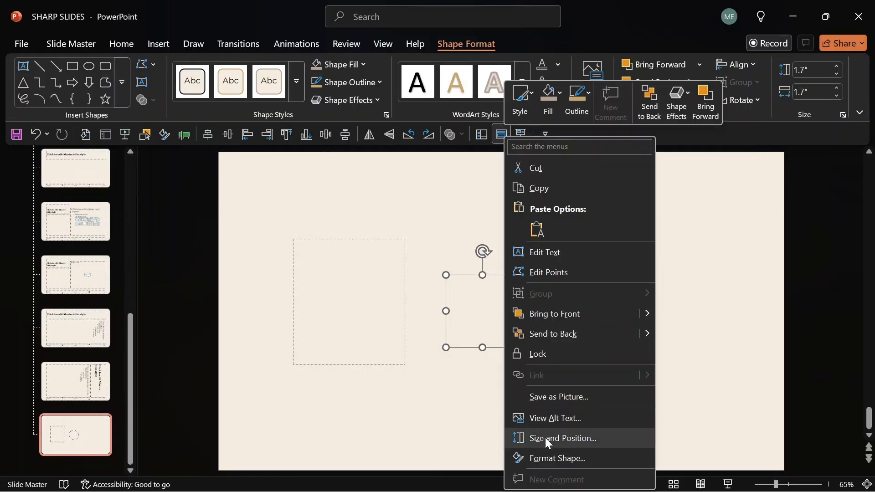
left_click(548, 453)
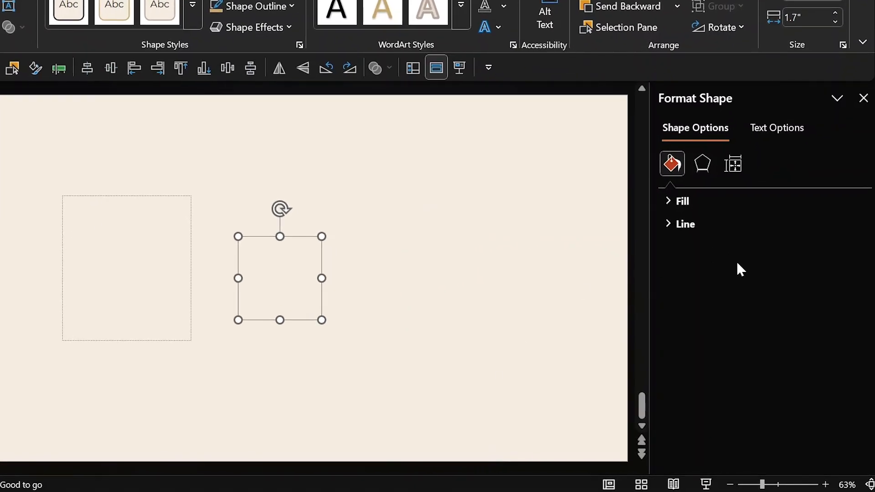
left_click(690, 200)
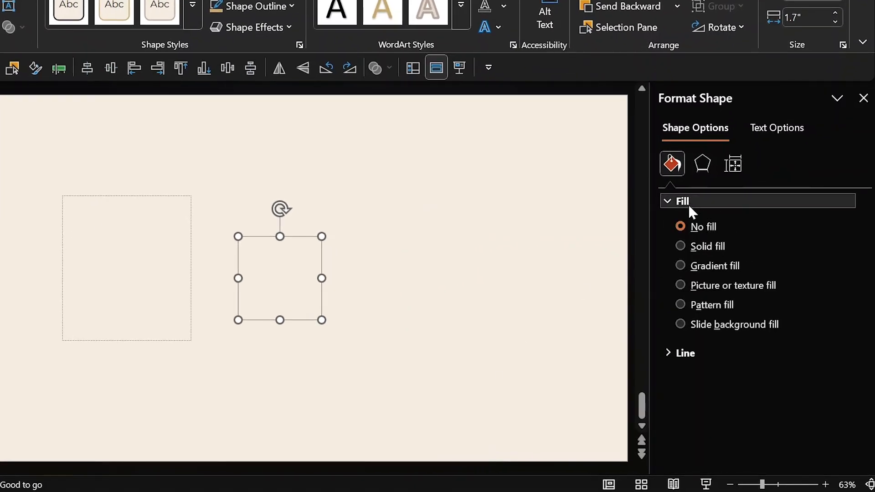
left_click(689, 245)
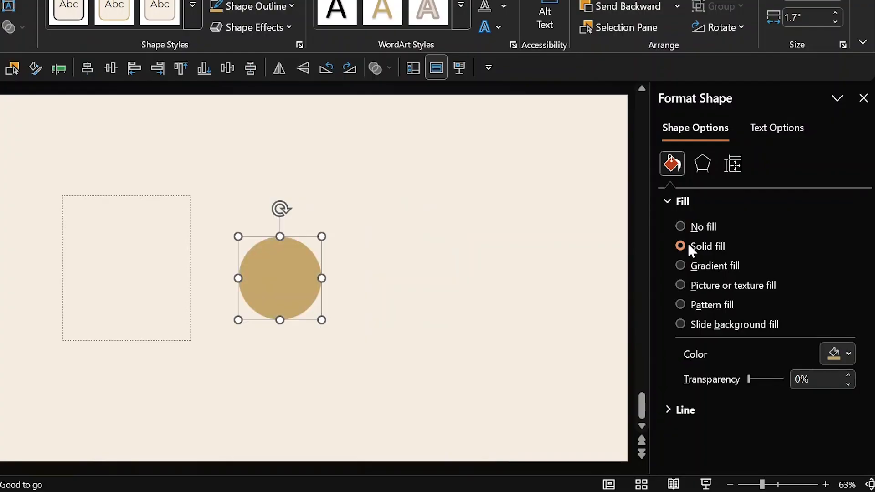
left_click(838, 354)
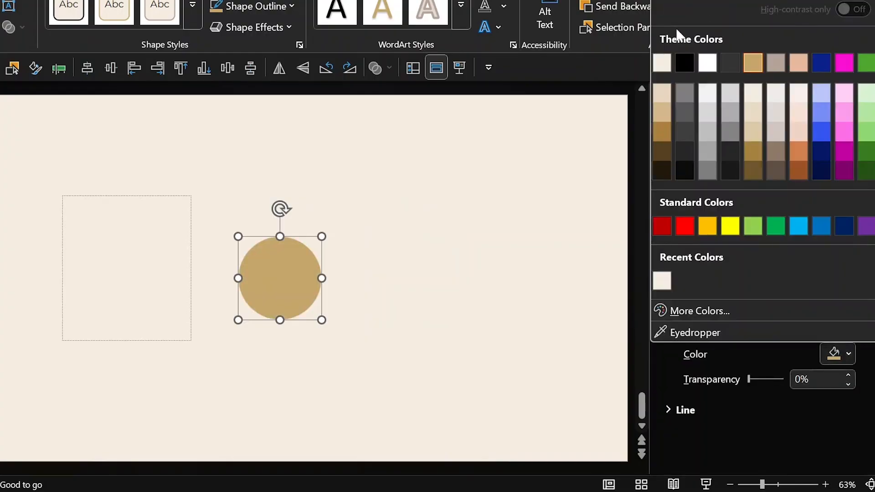
key("Escape")
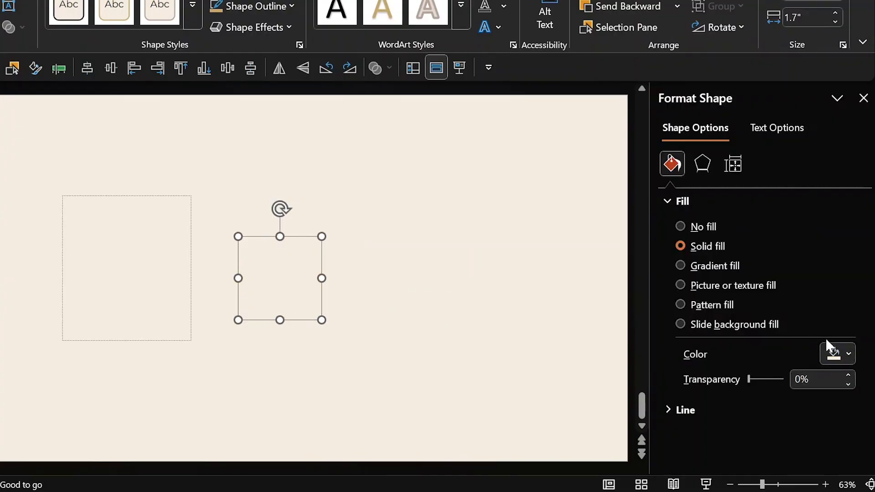
left_click(836, 351)
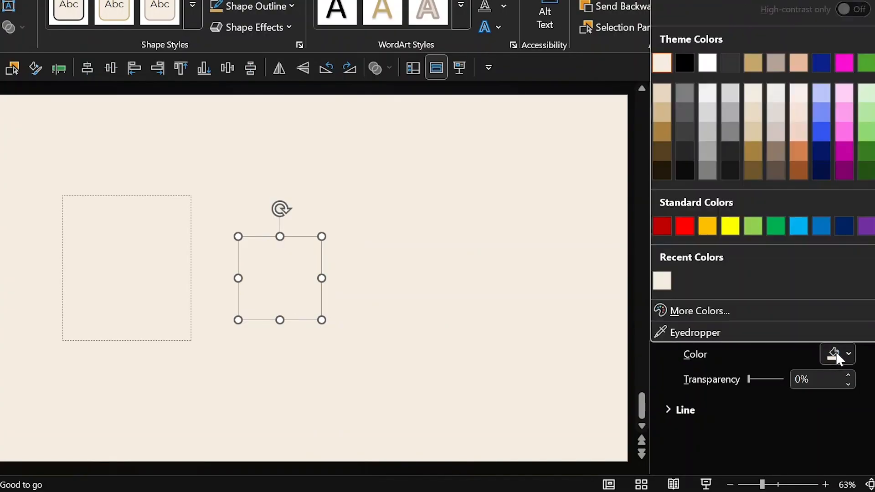
left_click(733, 331)
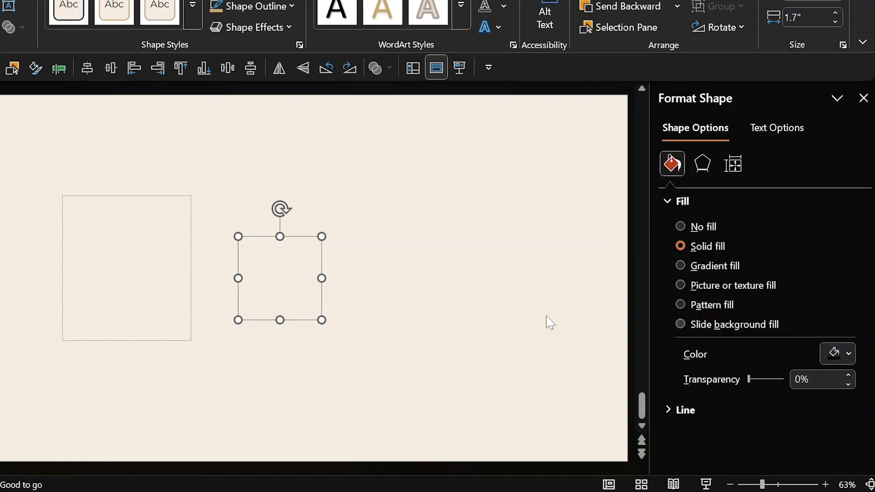
left_click(475, 308)
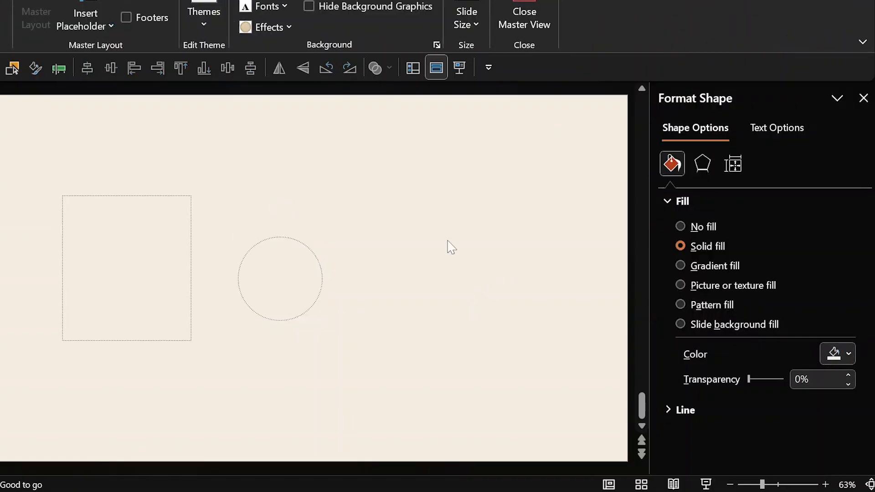
left_click(280, 278)
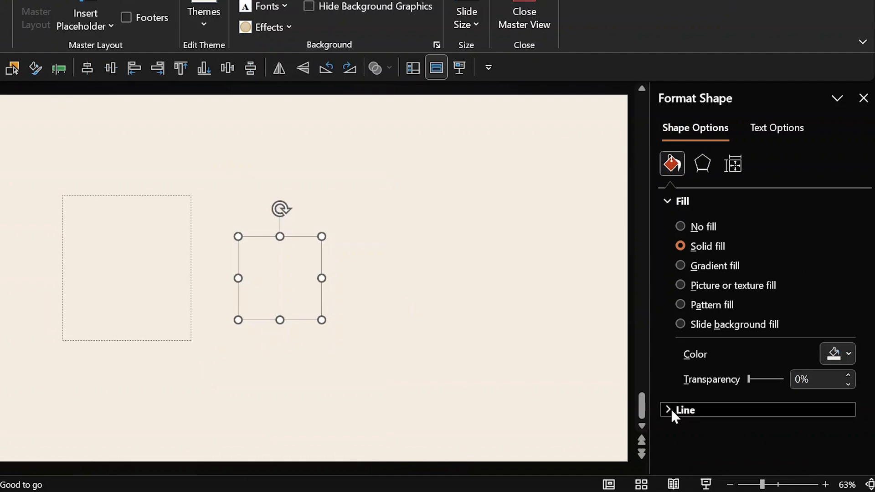
Cut the outline gradient to two stops, light at the start and tan at 100%.
left_click(675, 410)
scroll(867, 347, "down", 1)
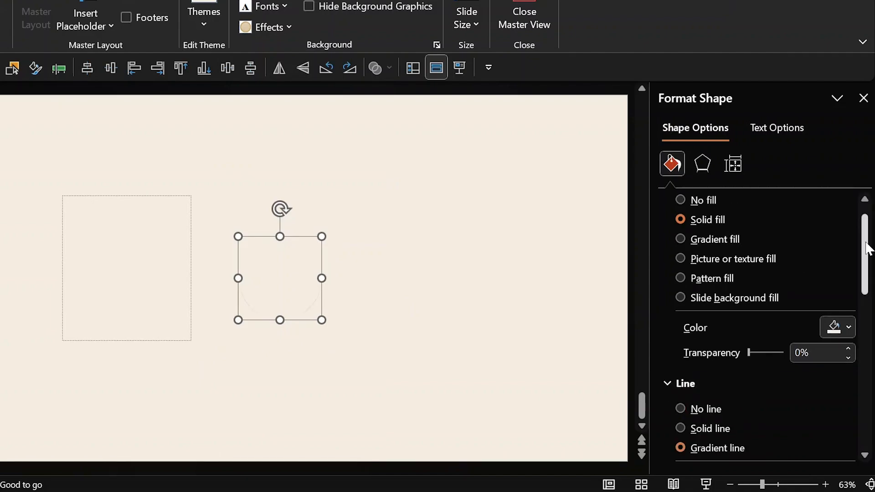
scroll(868, 328, "down", 5)
left_click(776, 343)
left_click(846, 347)
left_click(846, 347)
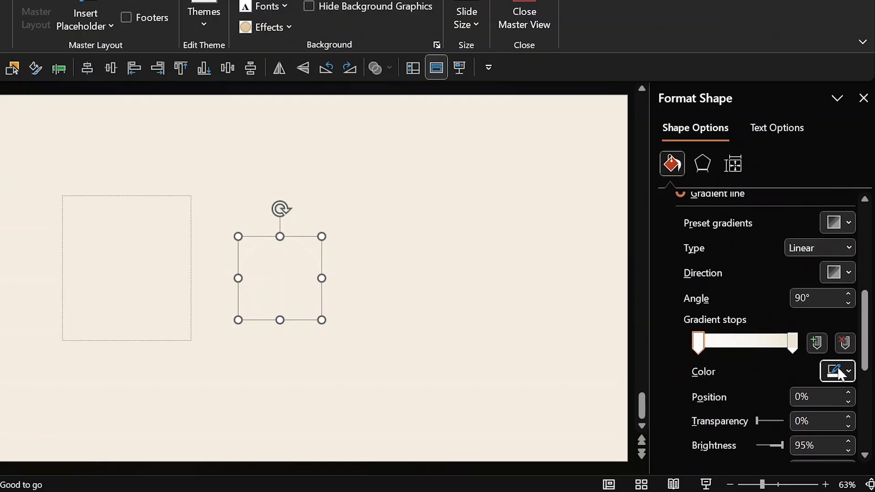
left_click(839, 369)
left_click(710, 77)
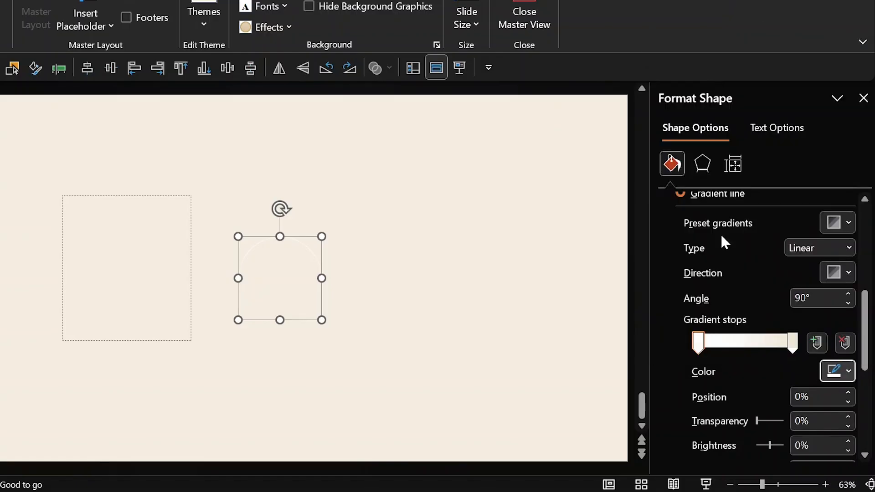
left_click(793, 343)
left_click(831, 374)
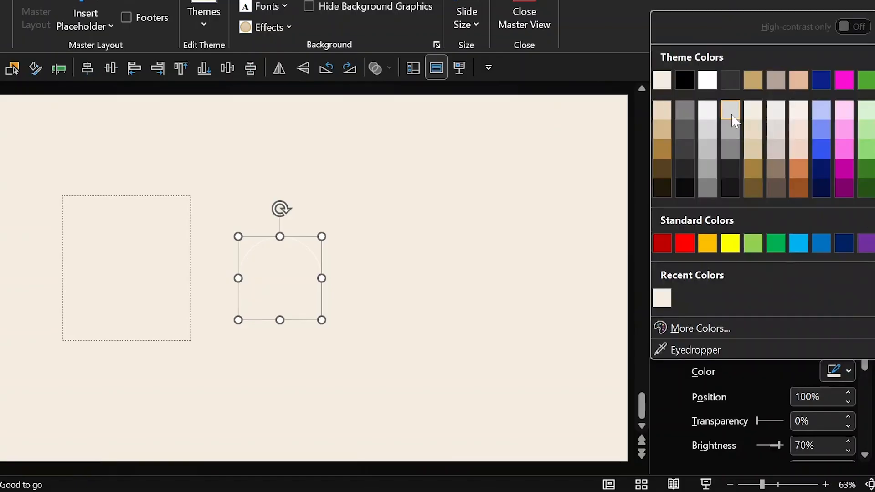
left_click(751, 80)
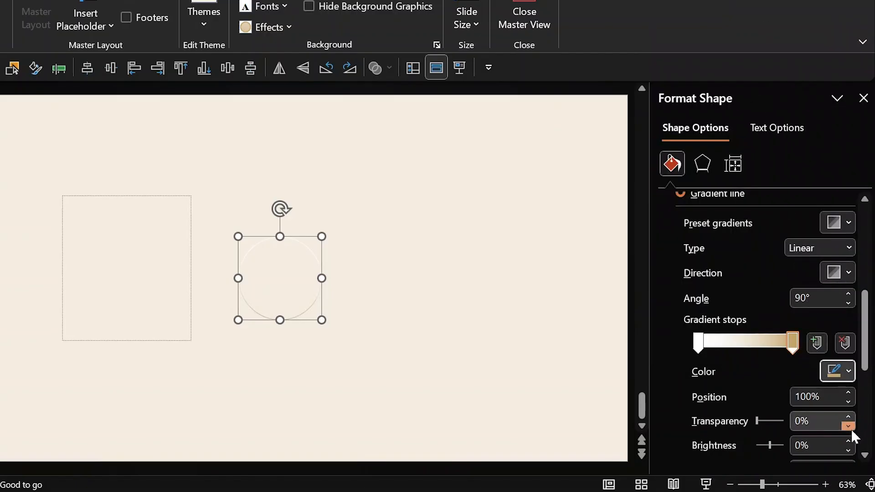
Make the outline gradient radial with a direction preset and widen it to 1.25 pt.
left_click(848, 248)
left_click(819, 282)
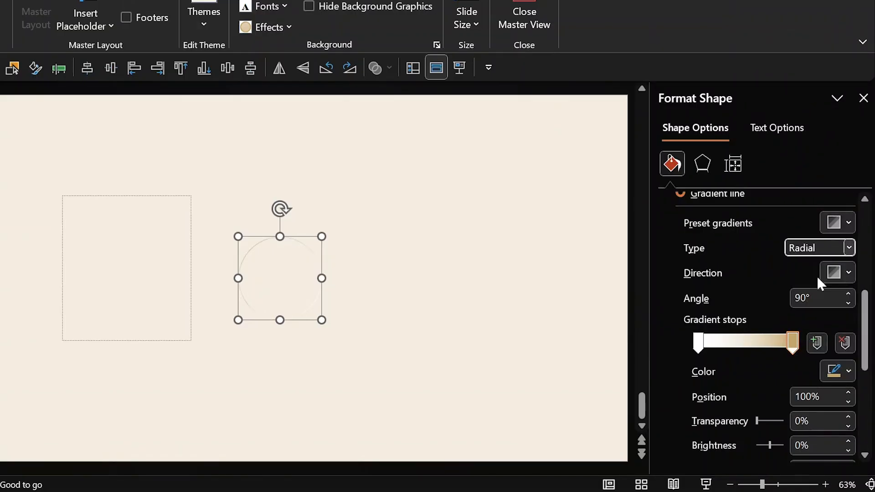
left_click(837, 273)
left_click(851, 310)
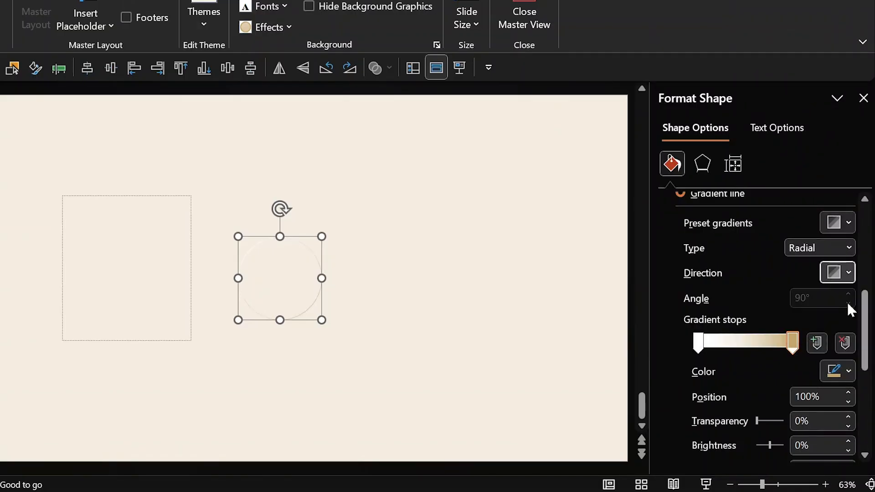
left_click_drag(867, 343, 871, 374)
left_click(848, 333)
left_click(849, 333)
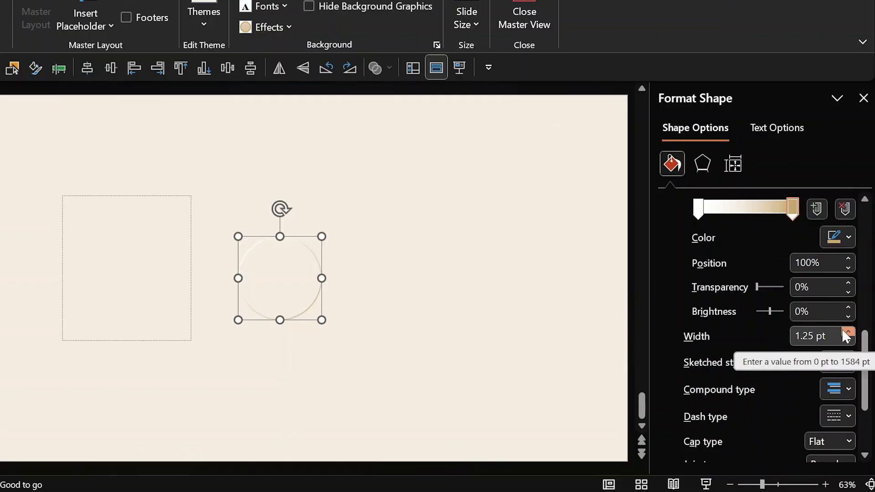
Add a tan inner shadow preset to the circle and close Master View.
left_click(702, 164)
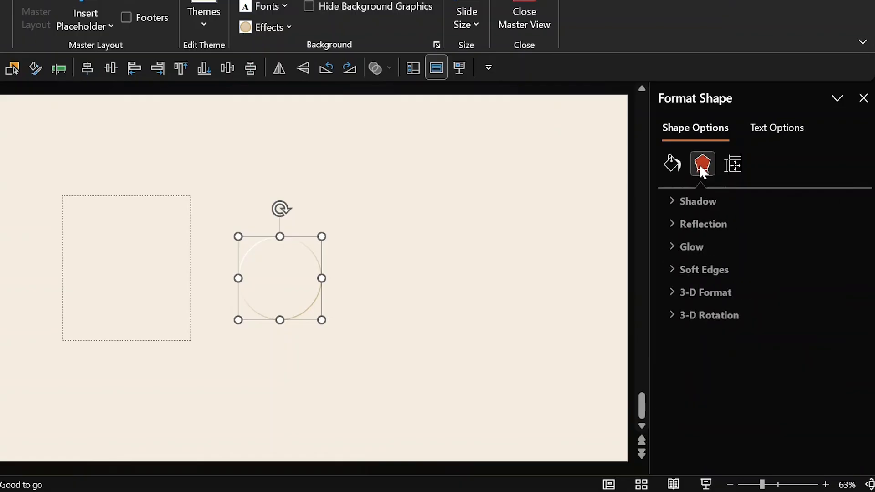
left_click(739, 201)
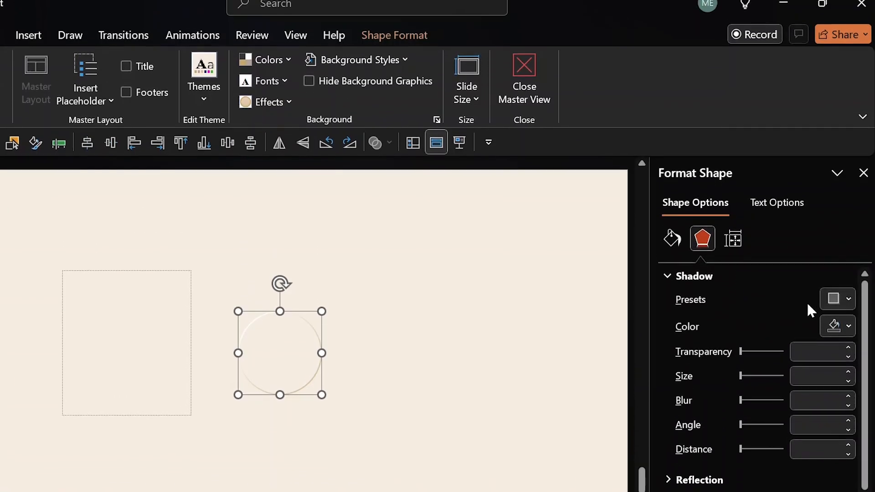
left_click(836, 300)
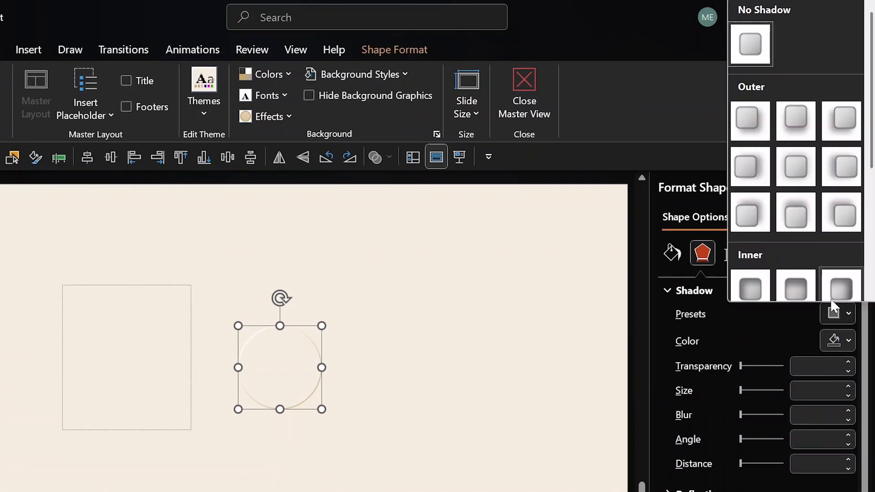
left_click_drag(871, 167, 871, 233)
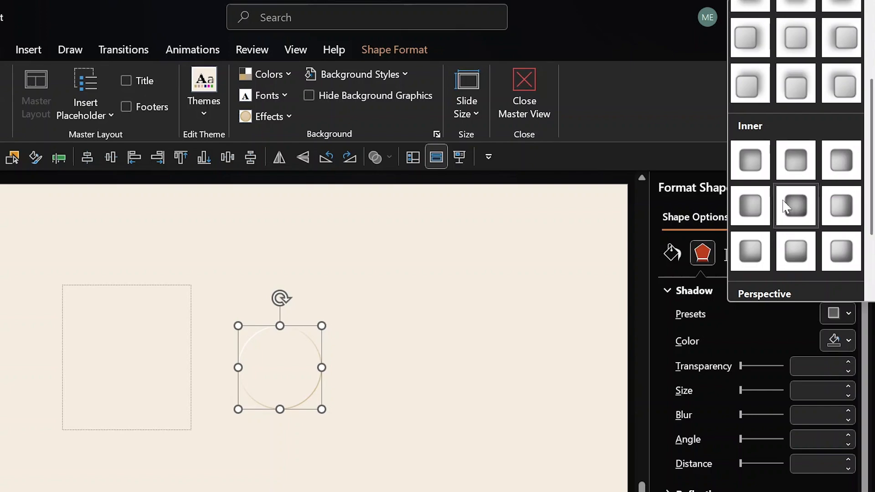
left_click(795, 206)
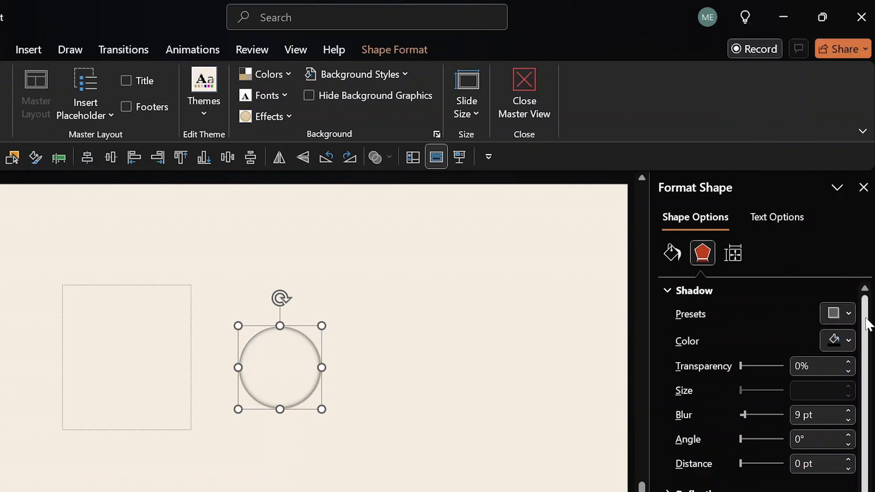
left_click(849, 342)
left_click(745, 78)
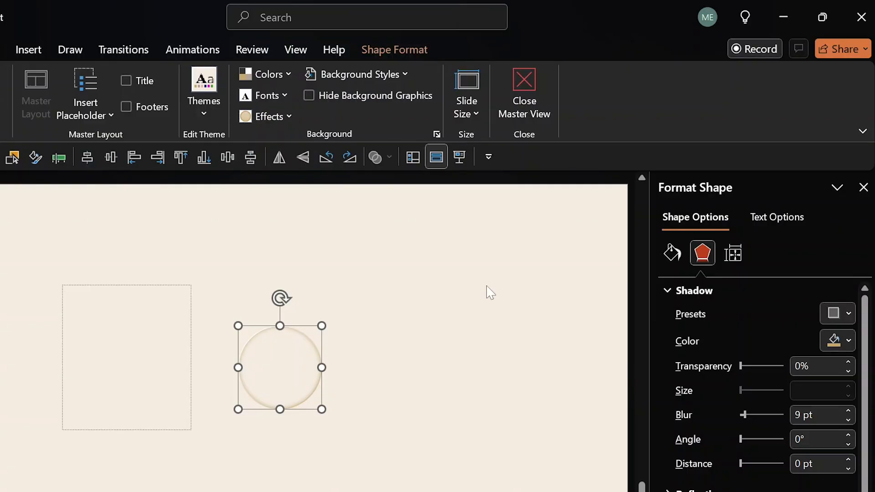
left_click(525, 97)
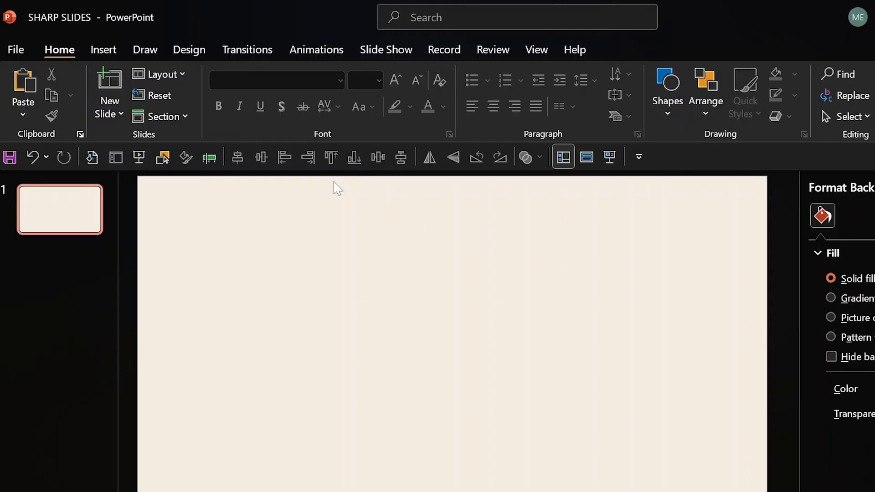
Reset slide 1 back to the round embossed circle and preview it as a slide show.
left_click(167, 96)
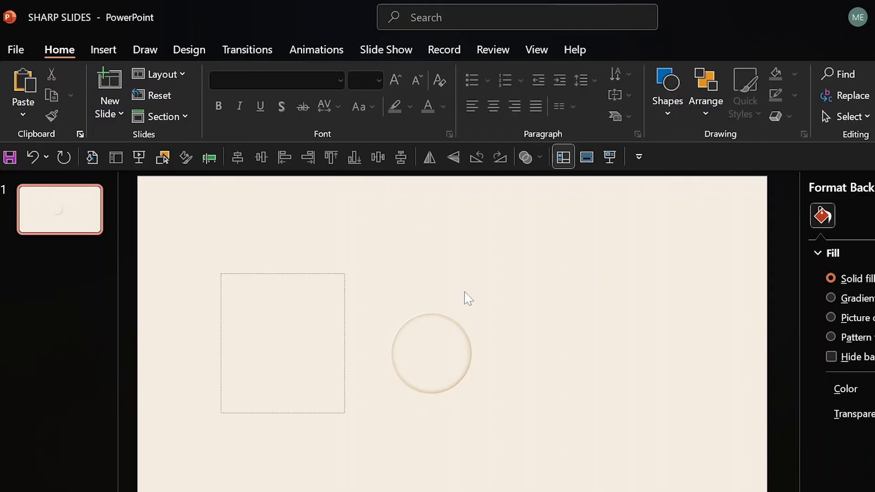
left_click_drag(505, 288, 373, 421)
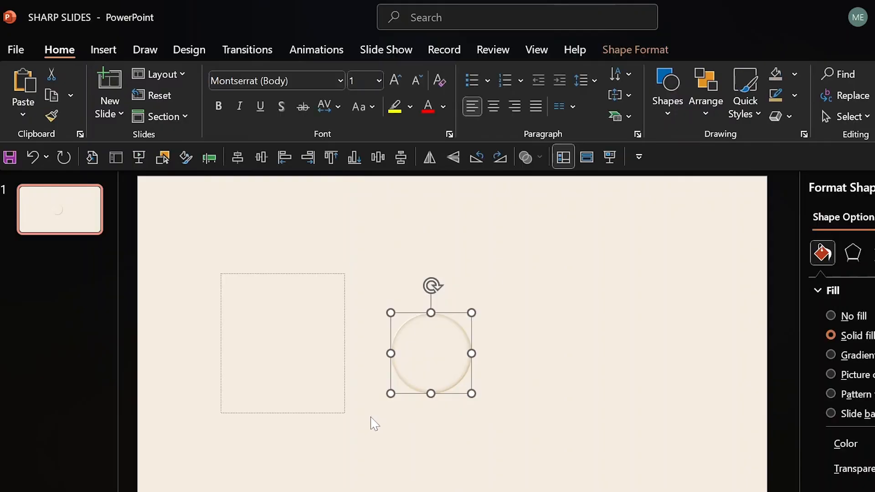
left_click_drag(457, 314, 621, 365)
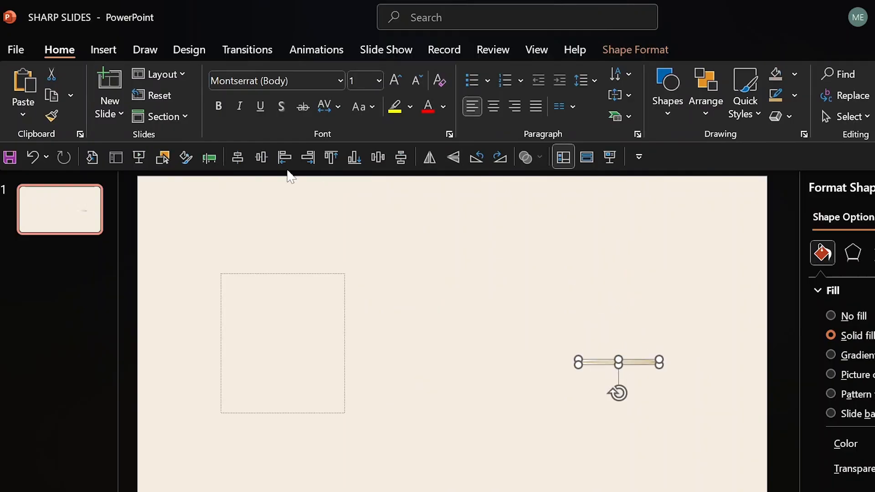
left_click(166, 97)
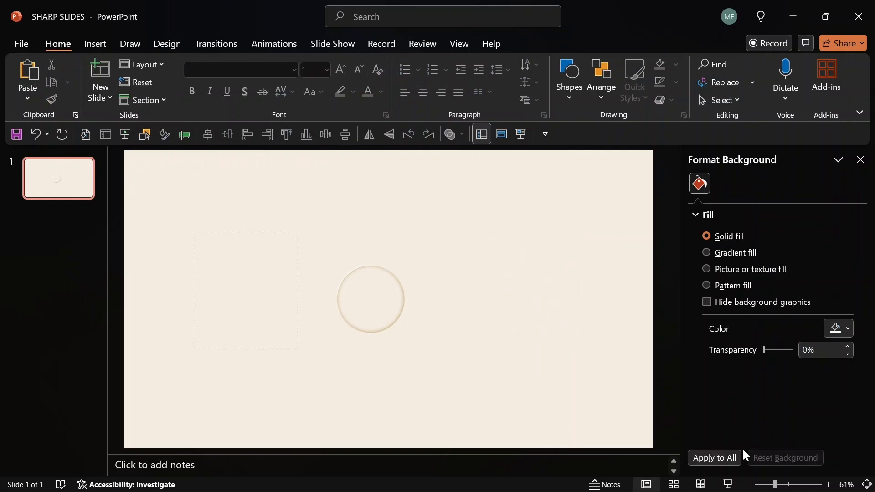
left_click(728, 484)
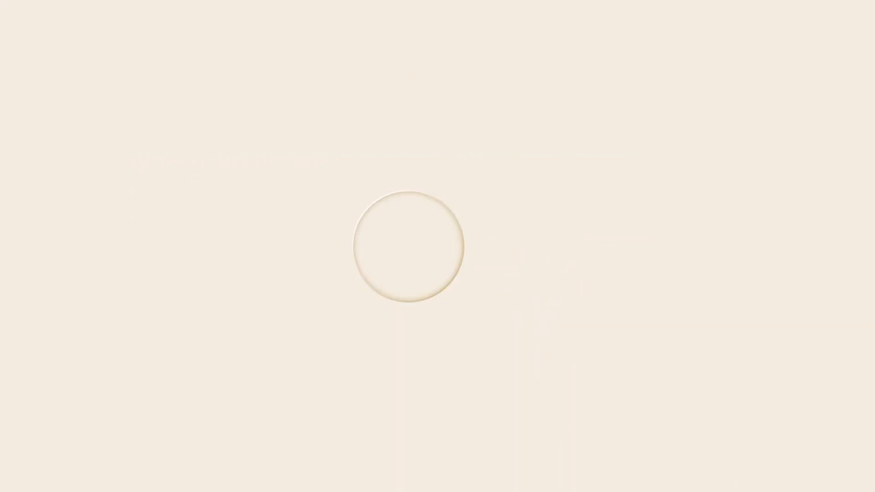
key("Escape")
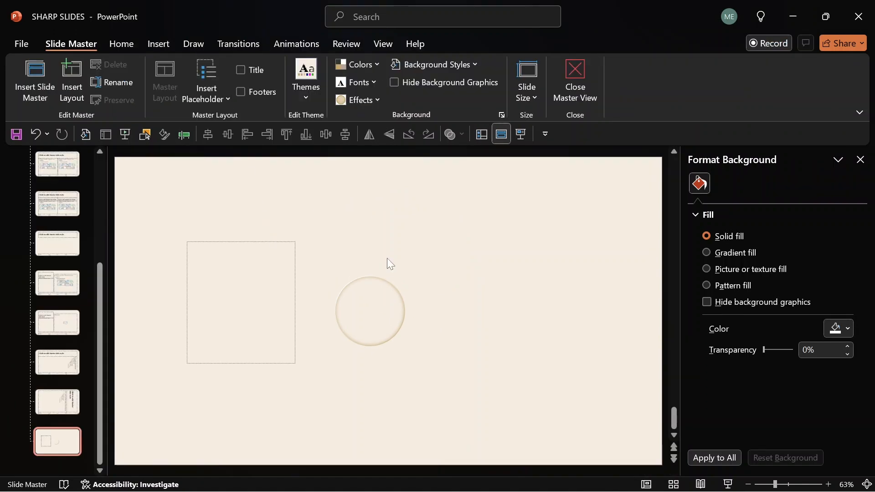
Duplicate the embossed circle into offset copies and show the Selection Pane.
left_click(378, 275)
key("ctrl+d")
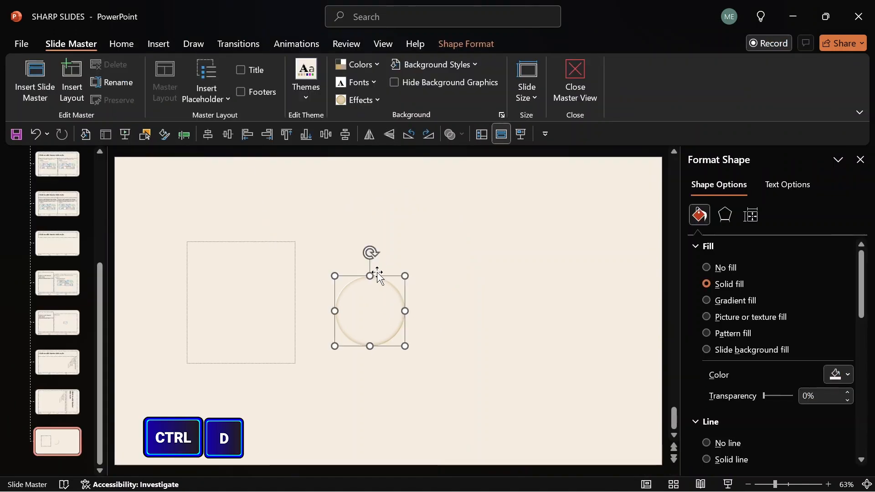
key("ctrl+d")
key("ctrl+d")
key("ctrl+d")
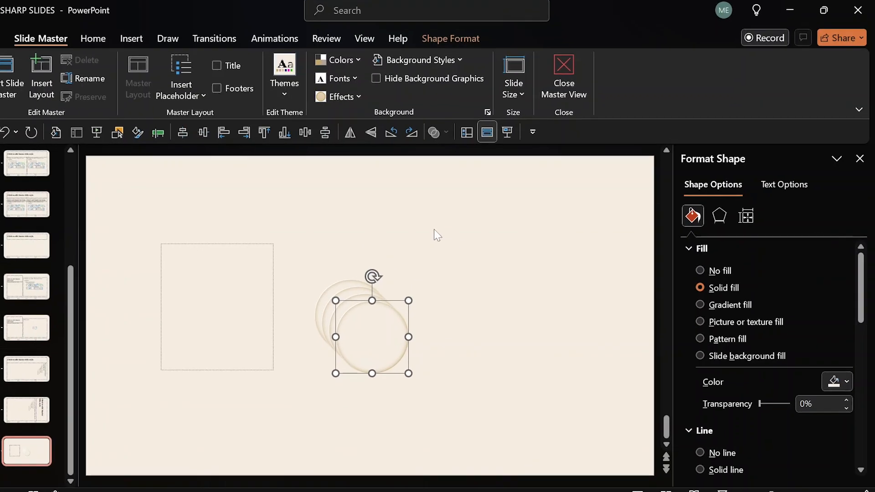
left_click(456, 35)
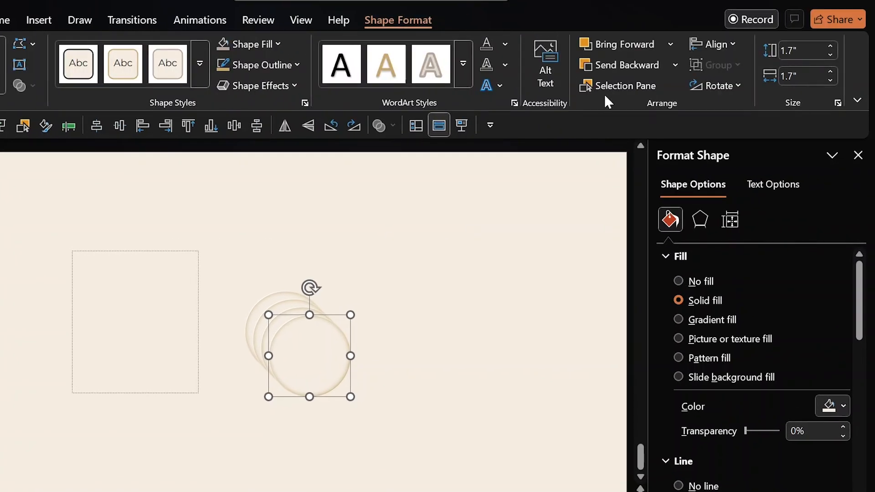
left_click(613, 89)
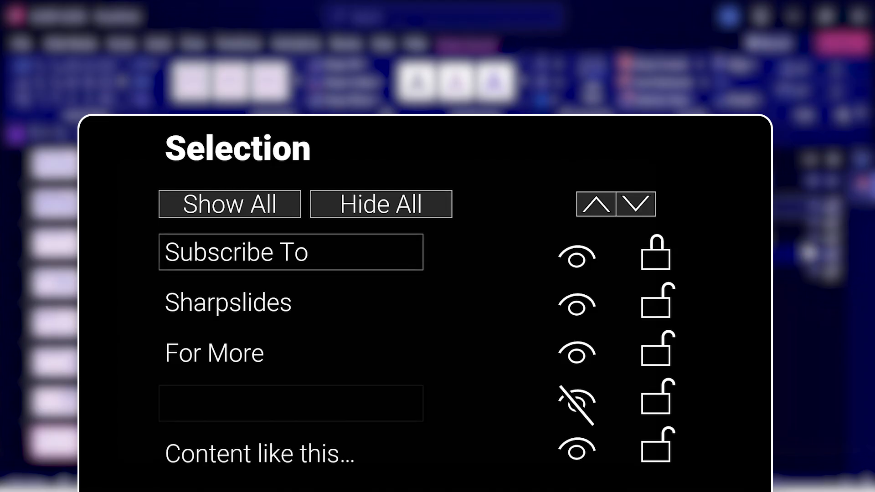
Select all layout objects and bring Freeform: Shape 9 forward above the text placeholder.
key("ctrl+a")
left_click_drag(504, 233, 300, 404)
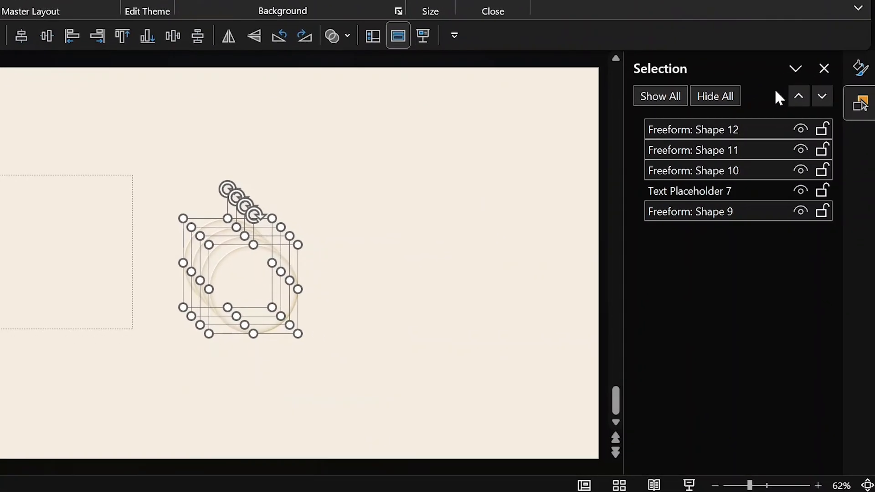
left_click(799, 96)
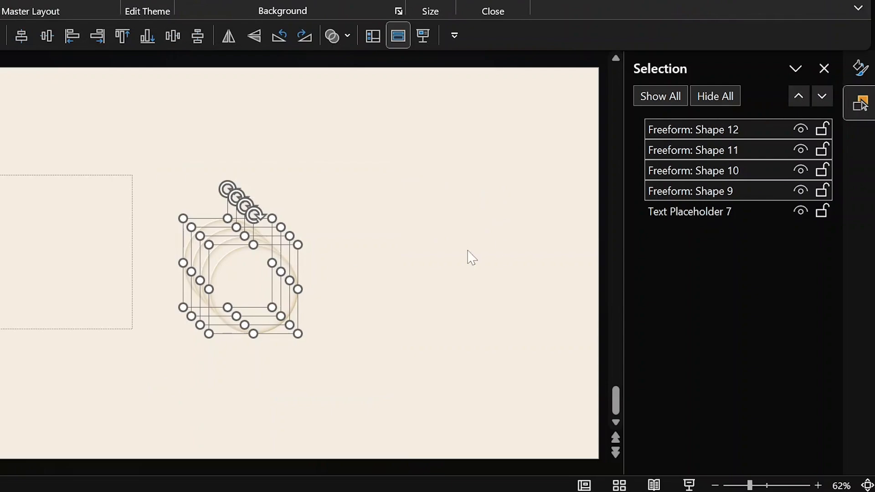
left_click(384, 281)
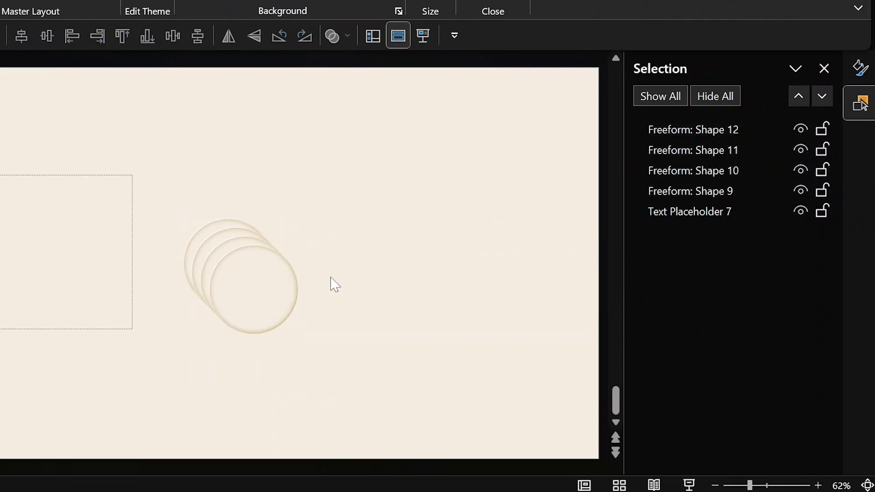
Rename Freeform: Shape 12 to '1' and Freeform: Shape 11 to '2'.
left_click(720, 130)
left_click(737, 128)
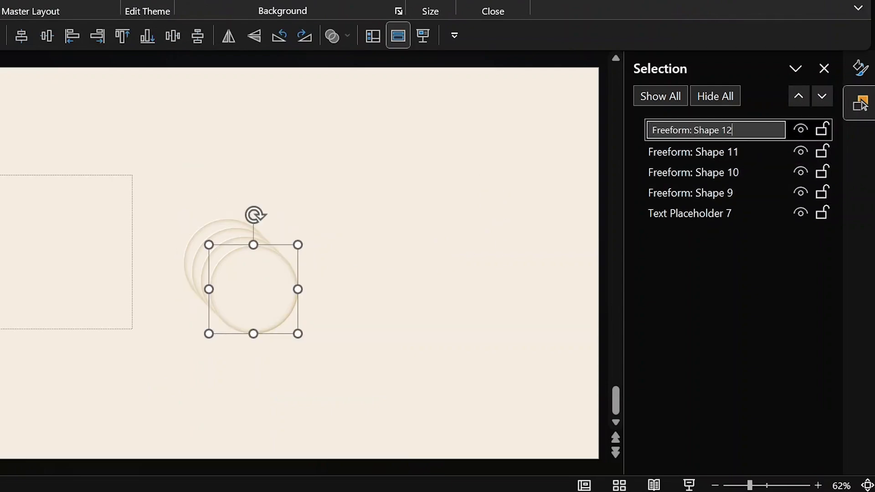
key("ctrl+a")
type("1")
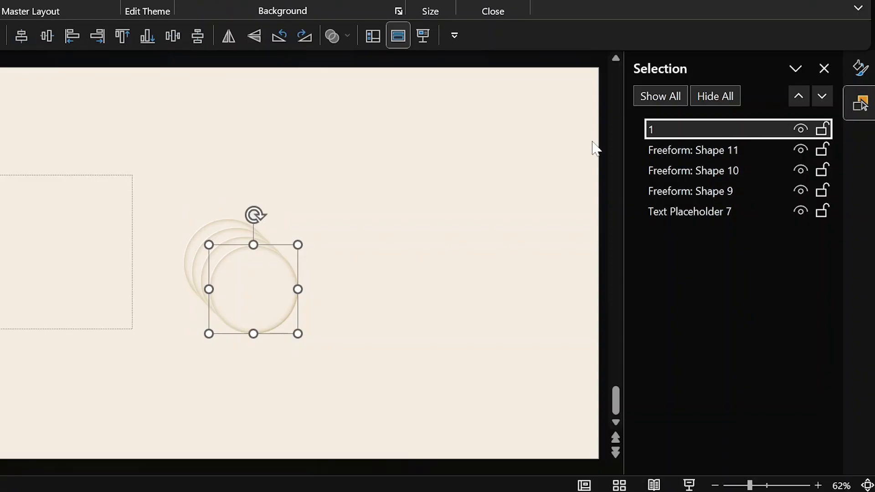
left_click(702, 151)
left_click(702, 150)
key("ctrl+a")
type("2")
Rename Freeform: Shape 10 to '3' and Freeform: Shape 9 to '4'.
left_click(696, 172)
left_click(696, 172)
key("ctrl+a")
type("3")
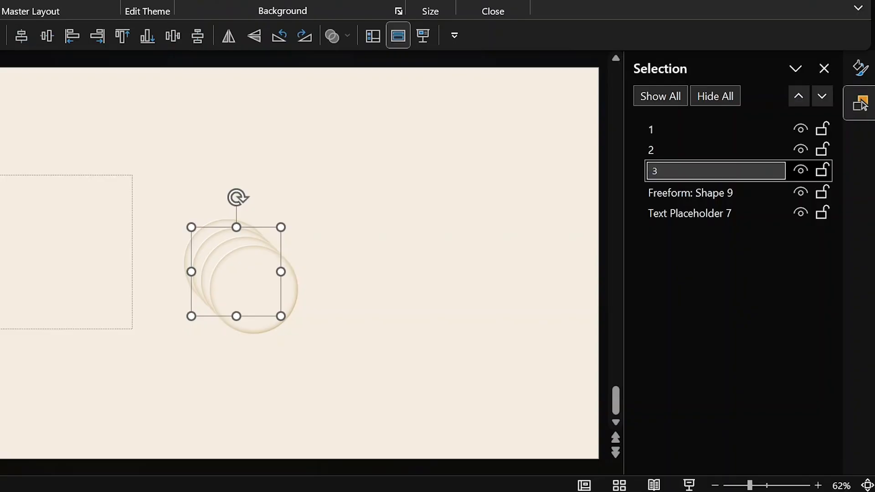
left_click(682, 192)
left_click(689, 193)
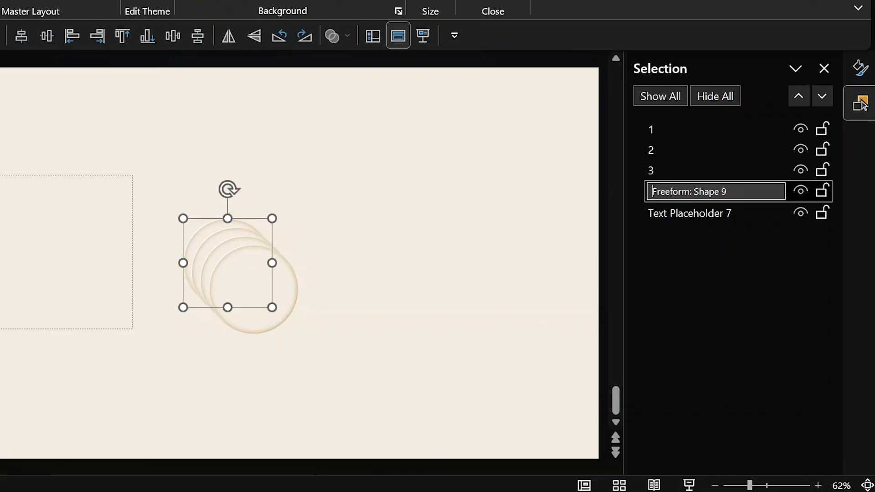
key("ctrl+a")
type("4")
left_click(447, 232)
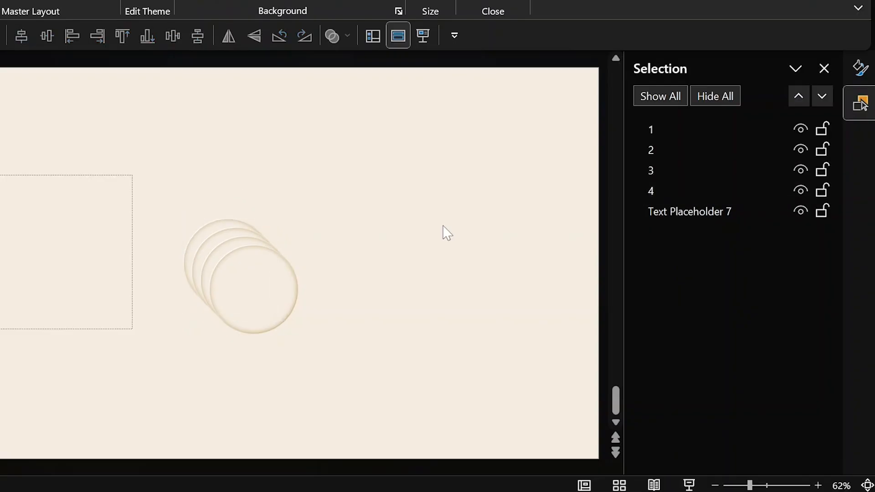
Align Center and Align Middle the four circles into one stack, moved to the right side.
left_click_drag(343, 181, 129, 380)
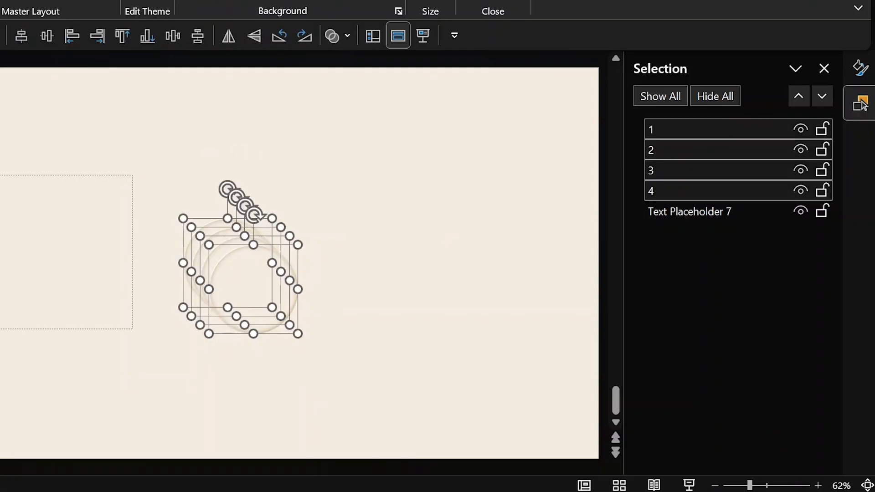
left_click(182, 1)
left_click(695, 1)
left_click(732, 2)
left_click(695, 1)
left_click(733, 77)
left_click_drag(269, 230, 475, 190)
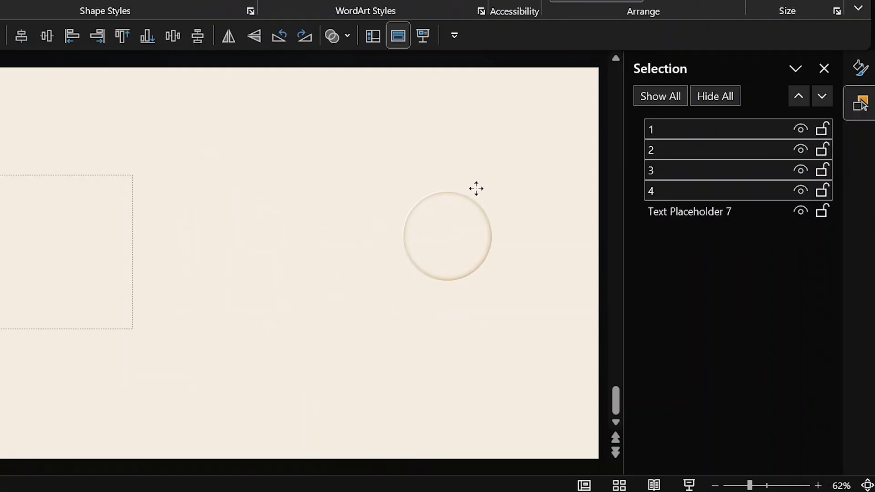
left_click(390, 148)
Draw a Teardrop shape from the Shapes gallery left of centre.
left_click(92, 175)
left_click(135, 117)
left_click(141, 25)
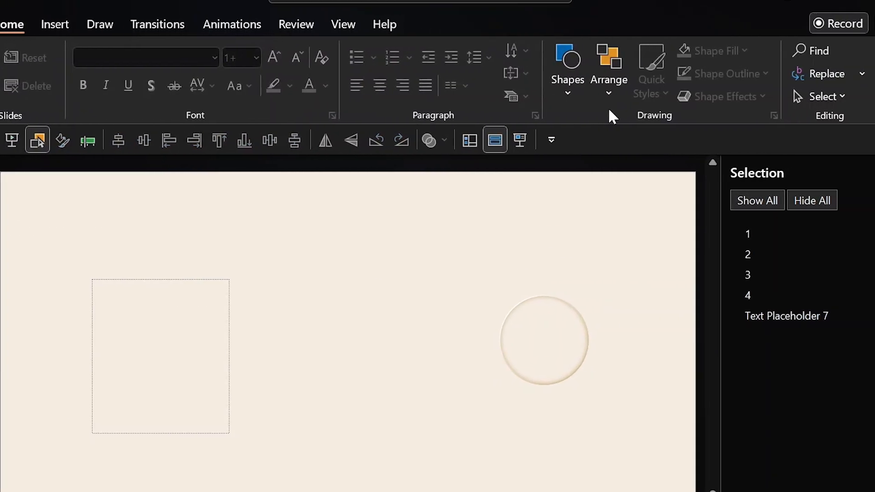
left_click(715, 82)
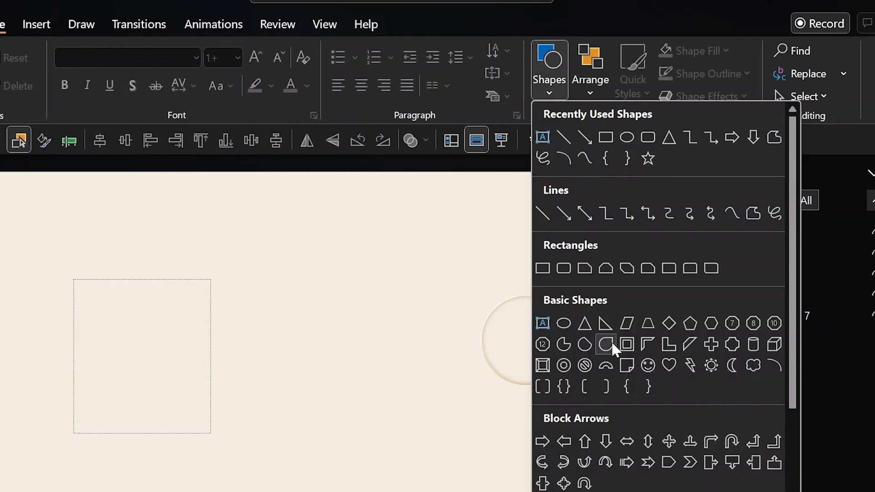
left_click(606, 345)
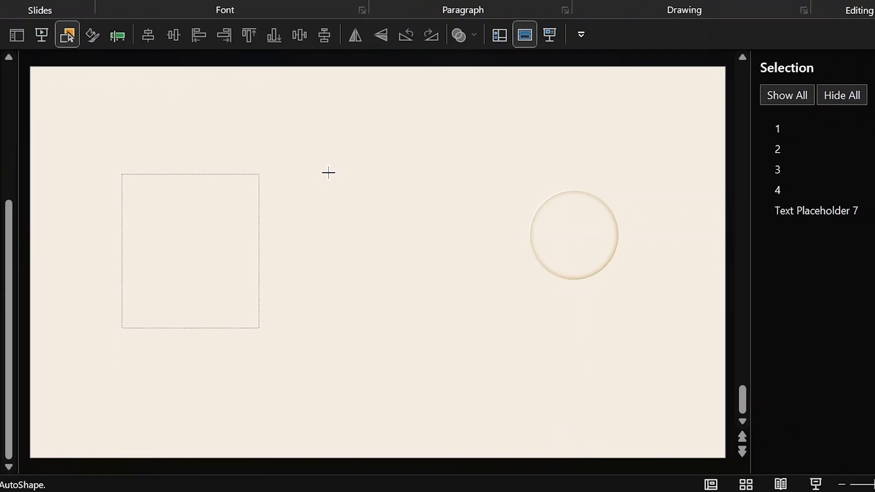
left_click_drag(280, 279, 339, 335)
left_click_drag(387, 229, 387, 229)
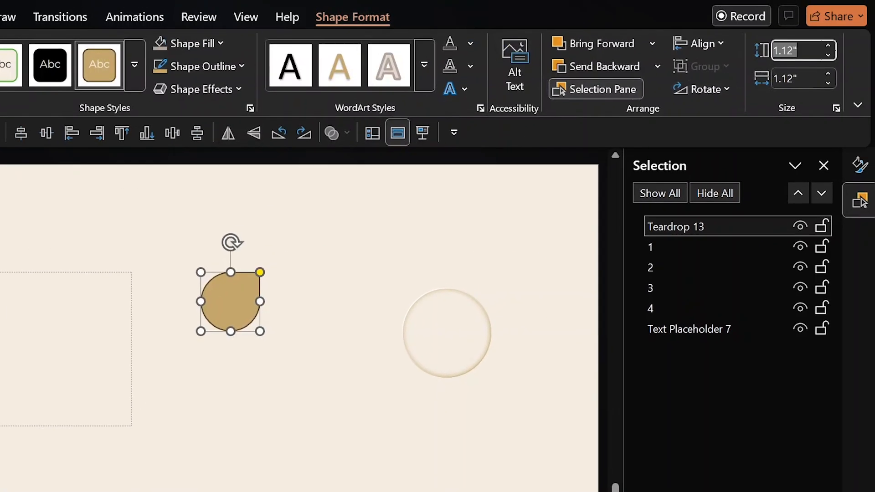
Resize the teardrop to 0.5" height and 0.5" width and rotate its tip upward.
key("BackSpace")
type(".5")
key("Tab")
key("BackSpace")
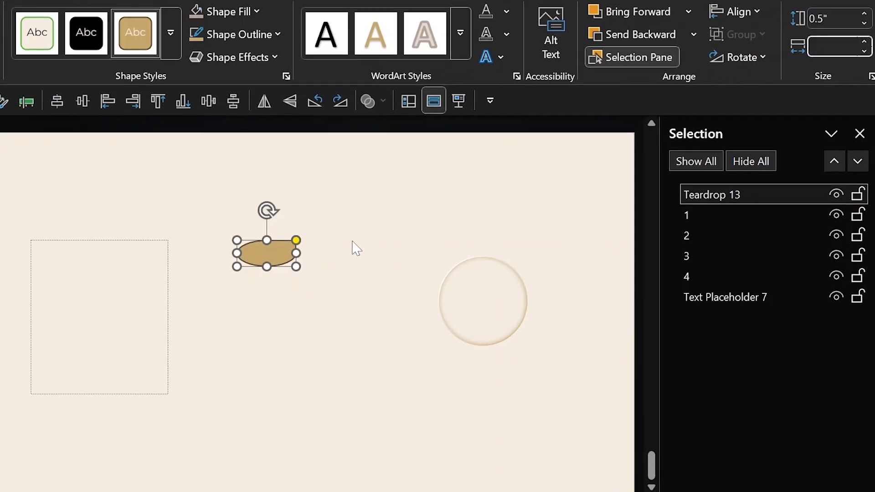
type(".5")
key("Return")
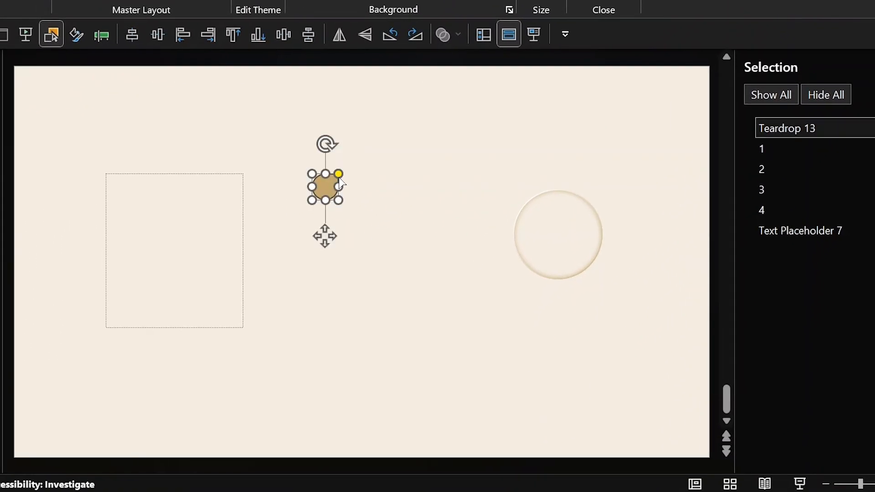
left_click_drag(327, 145, 302, 157)
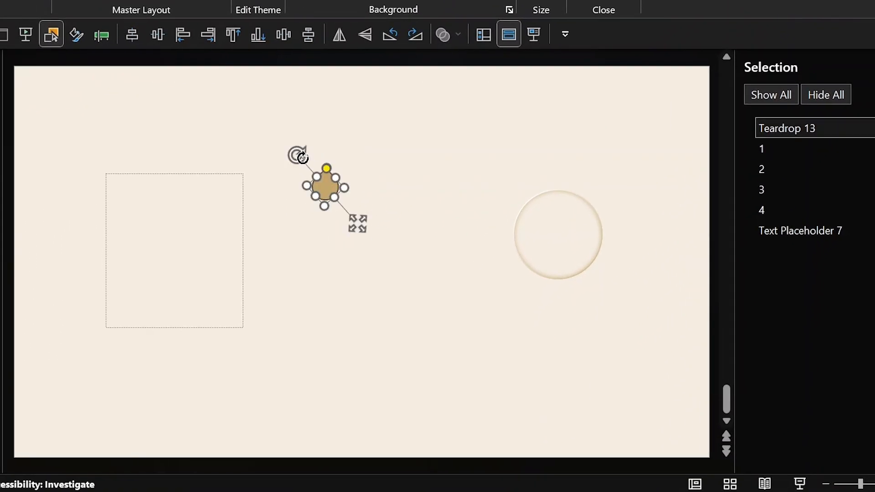
Drag the text placeholder around the teardrop and merge the two with Intersect.
left_click(216, 175)
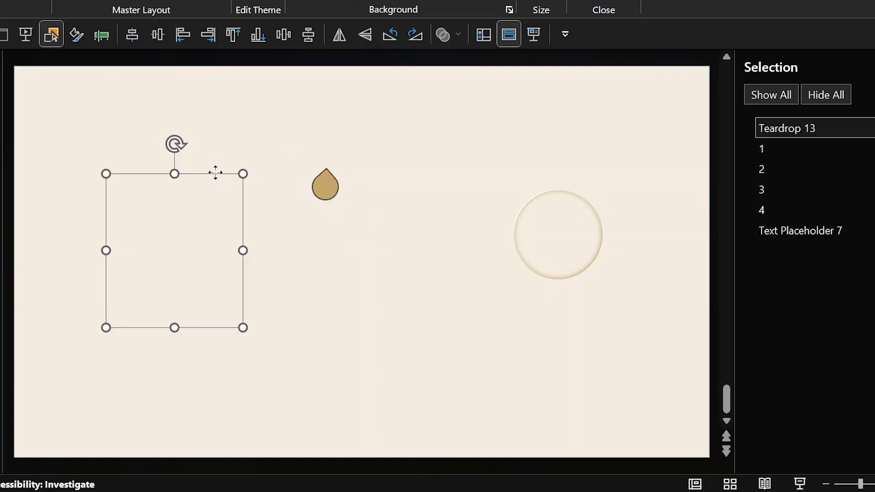
left_click_drag(216, 173, 350, 134)
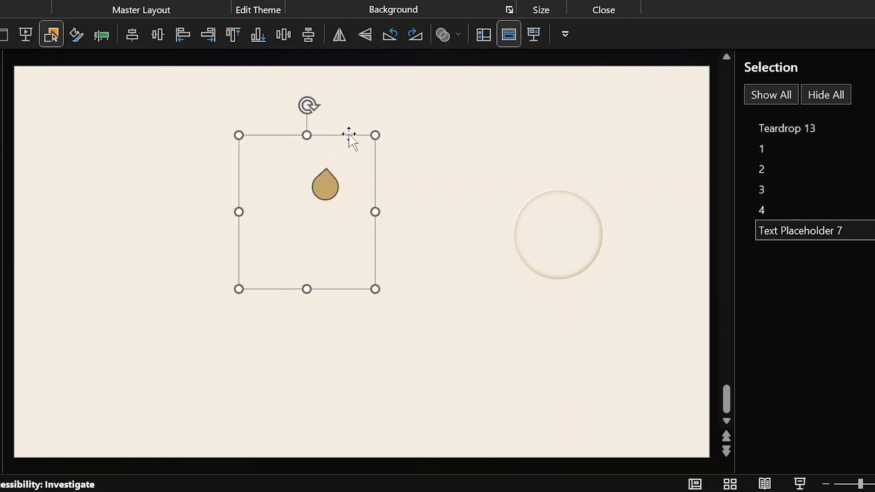
left_click(325, 182, "shift")
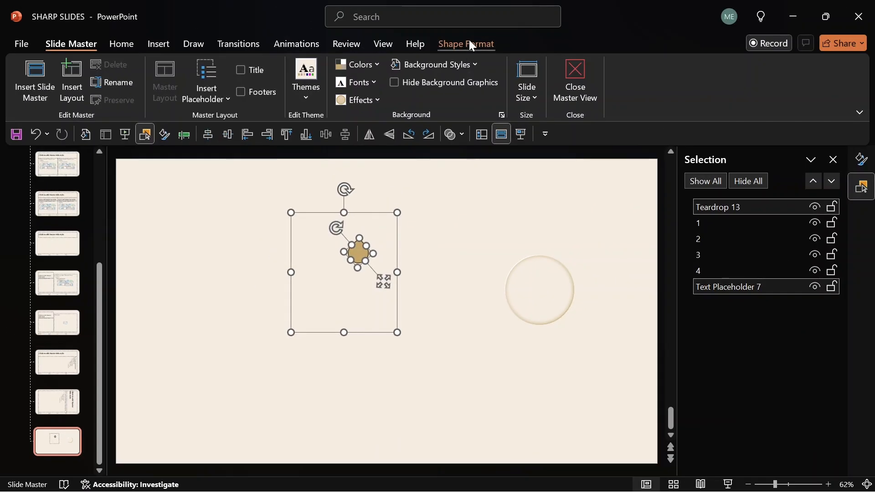
left_click(469, 44)
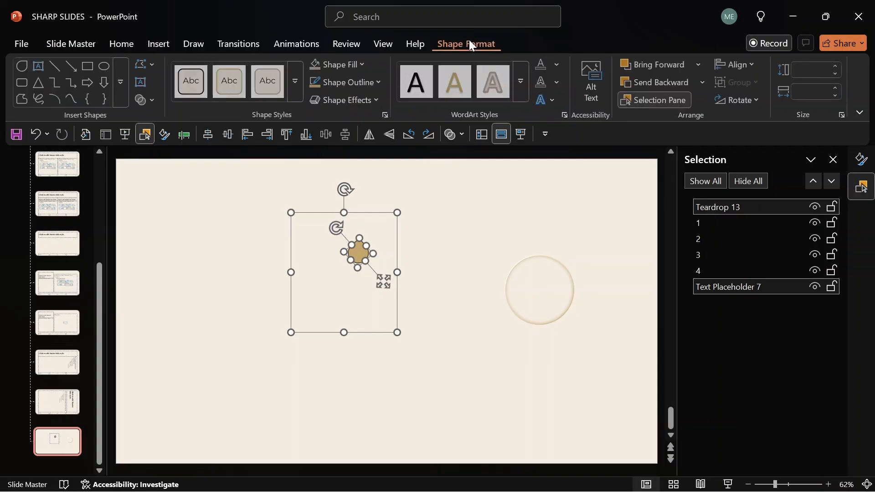
left_click(150, 104)
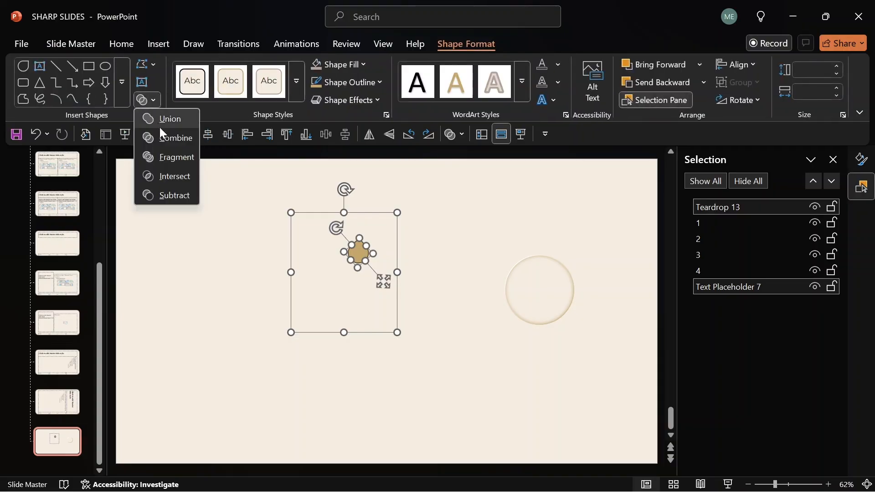
left_click(171, 177)
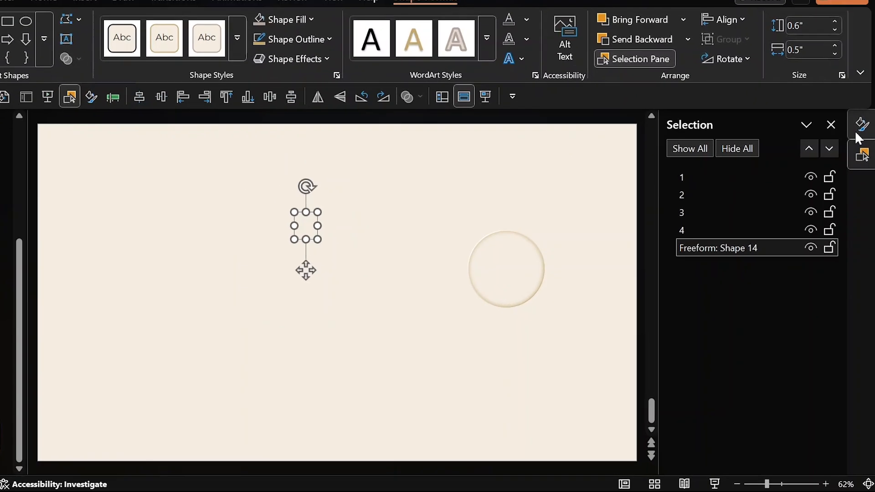
Give the teardrop a solid fill in the cream first theme colour.
left_click(861, 159)
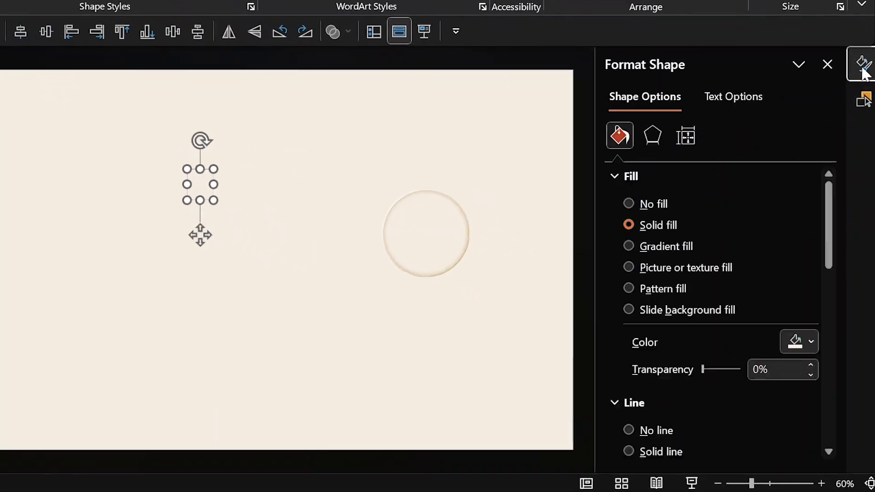
left_click(626, 220)
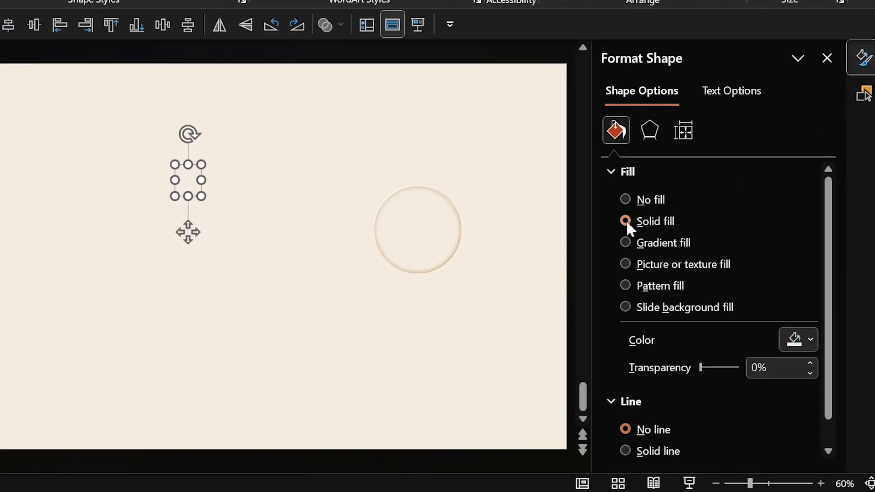
left_click(798, 339)
left_click(642, 67)
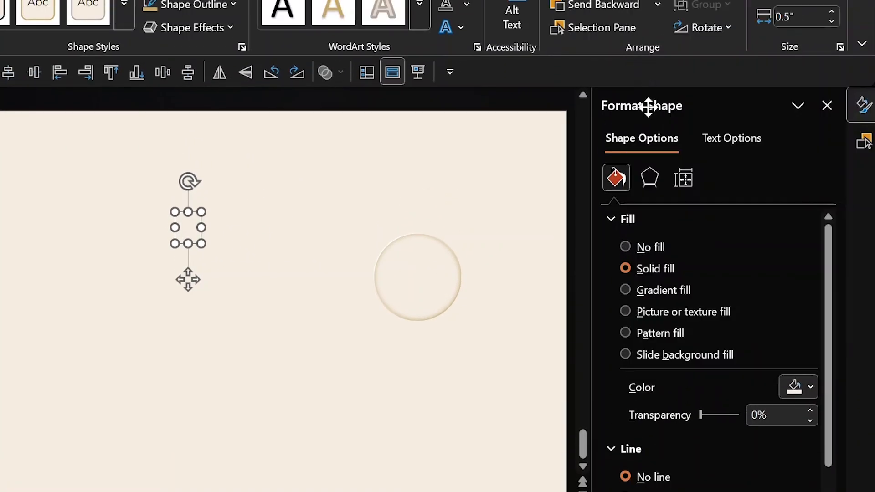
scroll(832, 319, "down", 1)
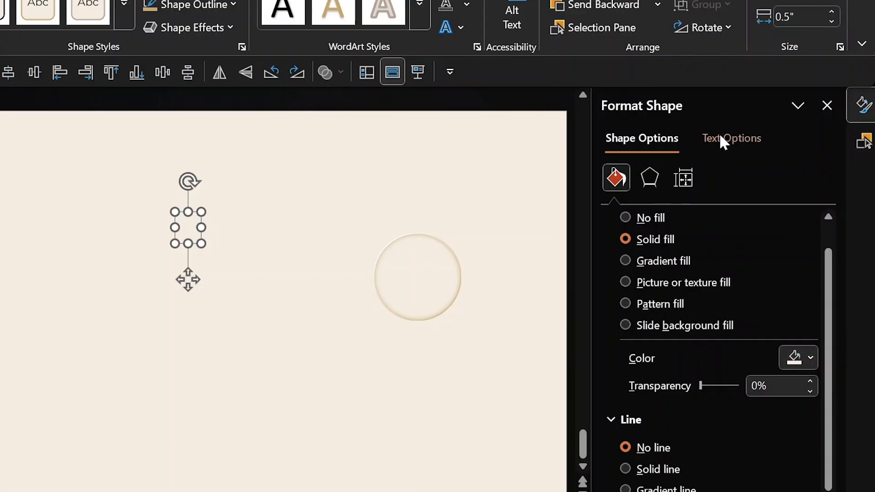
Apply the first Outer shadow preset to the teardrop for a soft raised look.
left_click(651, 175)
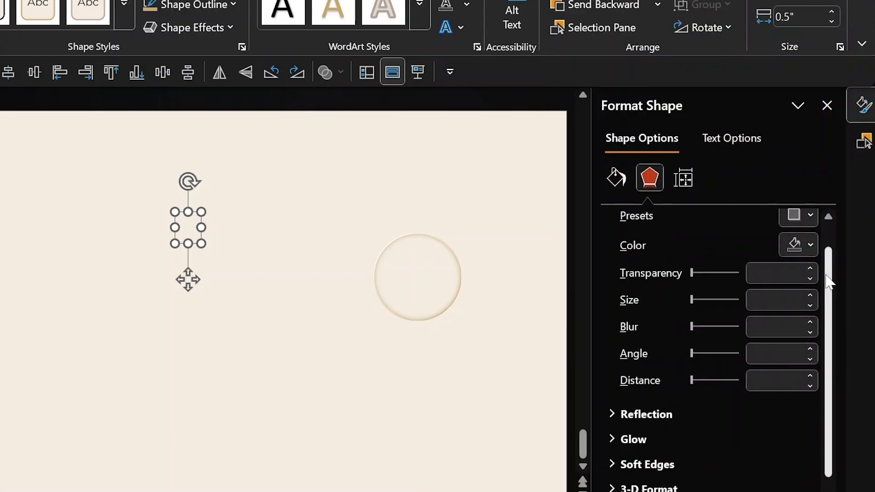
scroll(829, 282, "up", 1)
left_click(796, 245)
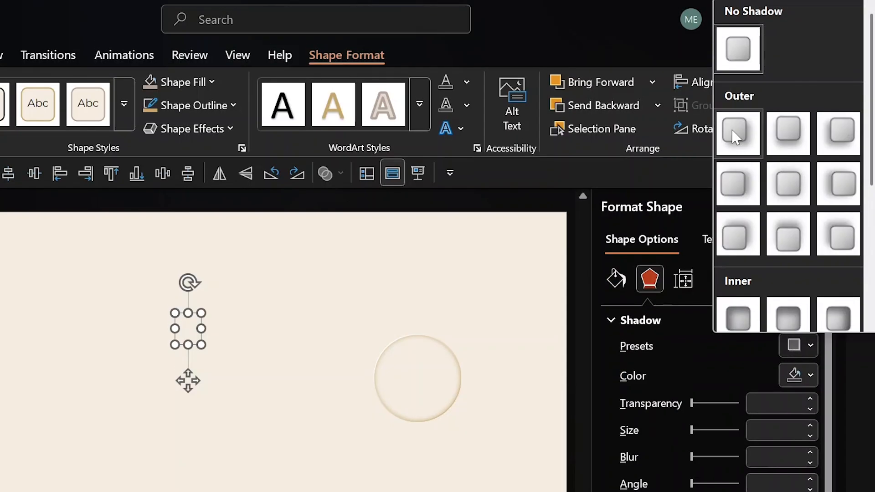
left_click(735, 137)
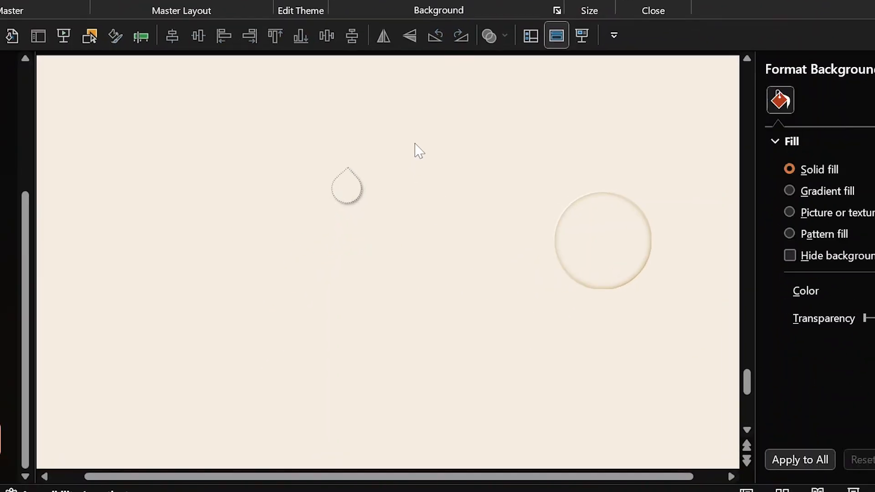
scroll(415, 143, "down", 1)
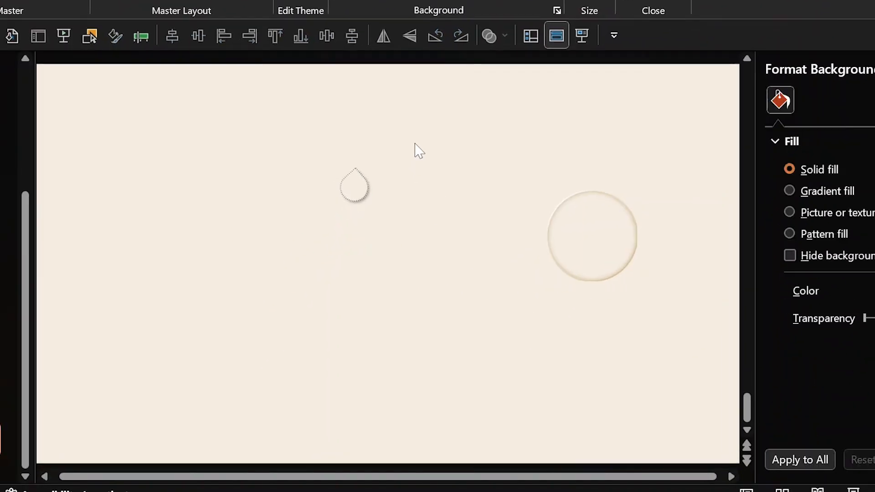
left_click(586, 230)
left_click(484, 221)
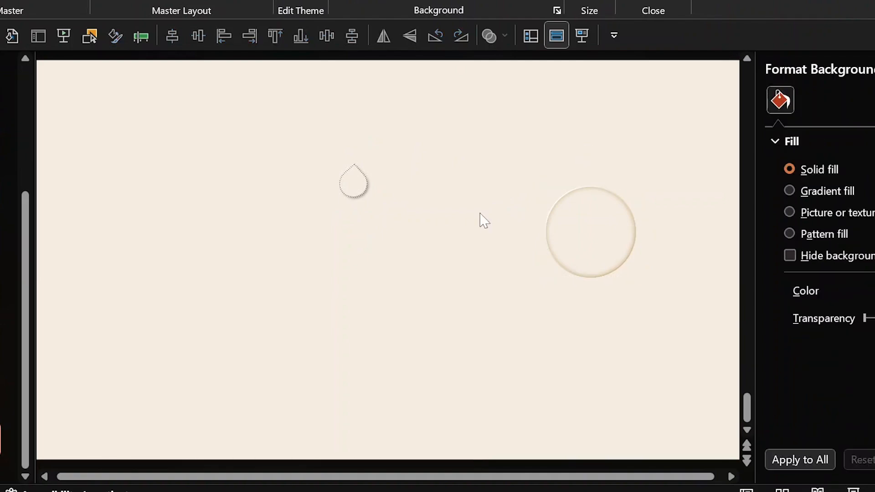
left_click_drag(407, 128, 305, 254)
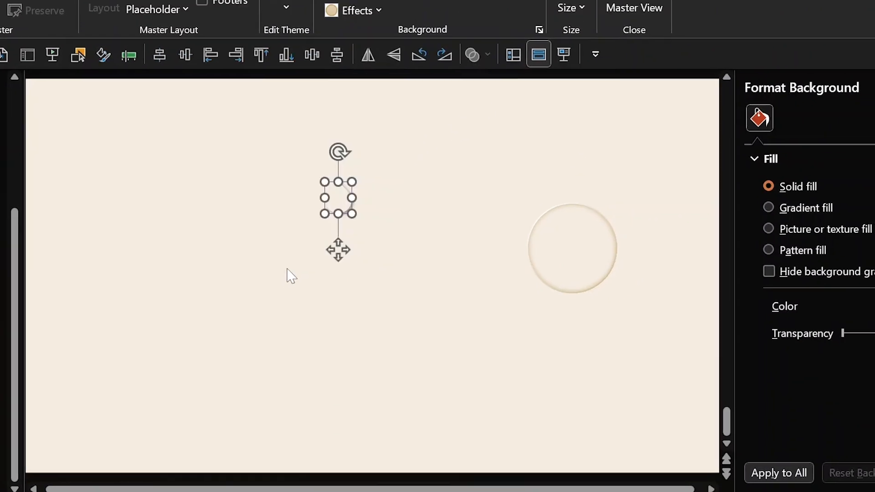
Give the teardrop an inner shadow preset with a tan shadow colour.
left_click(692, 245)
left_click(804, 320)
left_click(795, 293)
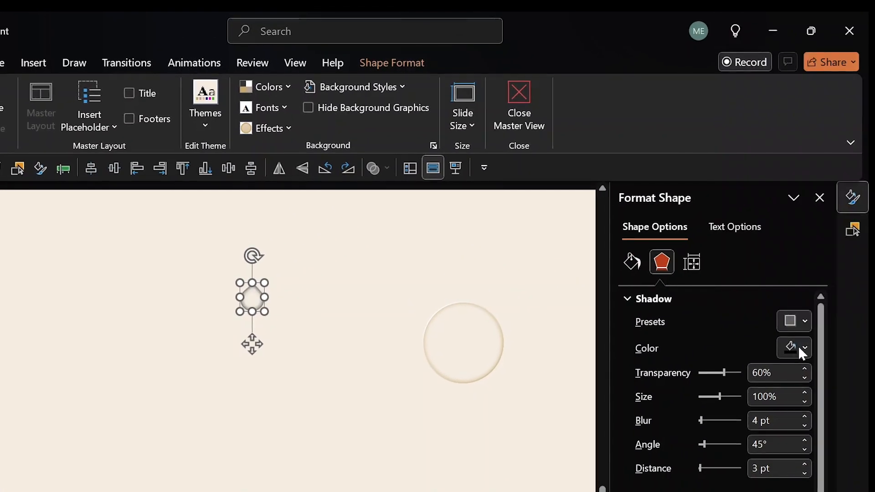
left_click(798, 348)
left_click(683, 79)
left_click(791, 321)
left_click(741, 129)
left_click(794, 349)
left_click(729, 90)
left_click(424, 436)
Change the teardrop's shadow to a darker brown at 0% transparency.
left_click(255, 298)
left_click(655, 263)
left_click(783, 346)
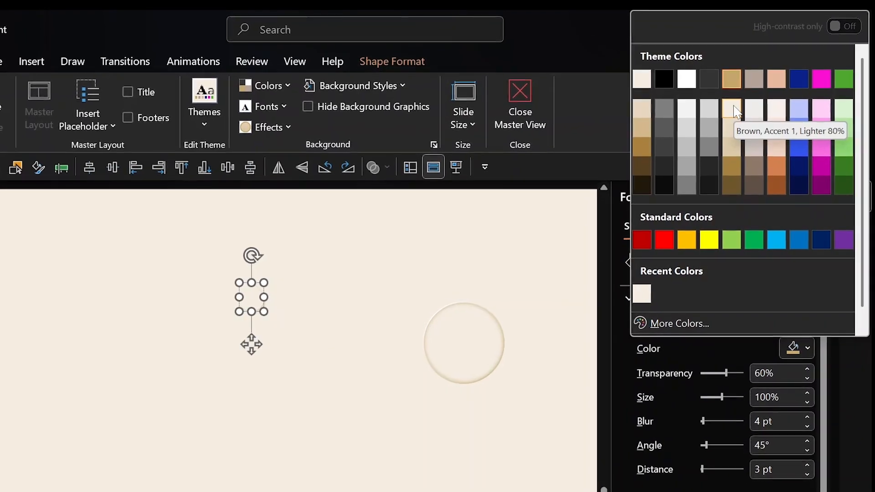
left_click(640, 149)
left_click_drag(329, 246, 191, 356)
left_click(661, 262)
left_click_drag(735, 375, 707, 382)
left_click(411, 441)
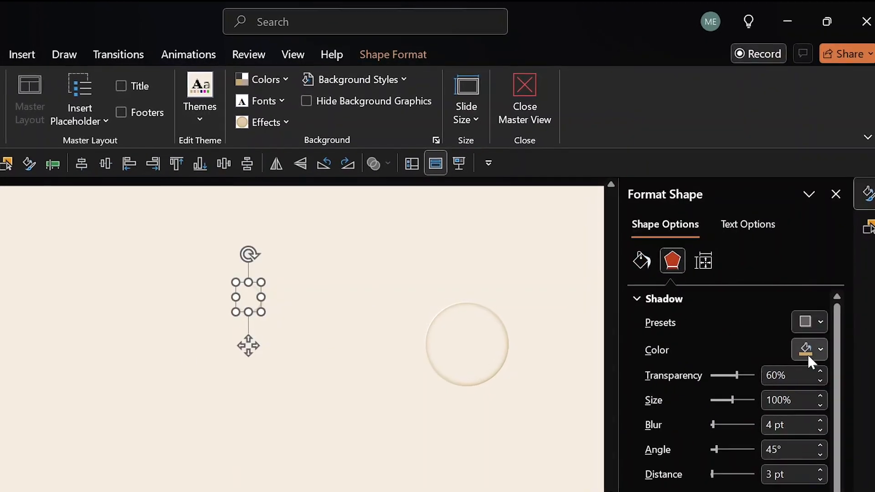
Give the other teardrop an Outer shadow: white, 0% transparency, 225° angle, 102% size.
left_click(411, 301)
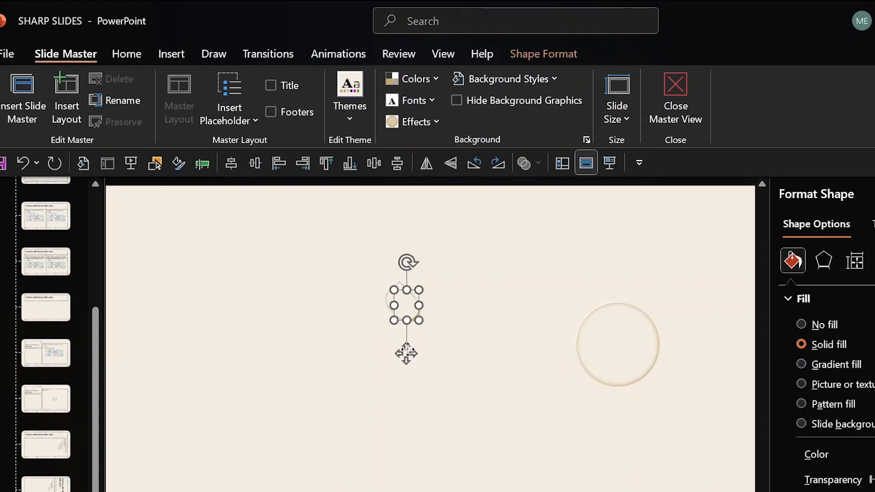
left_click(819, 262)
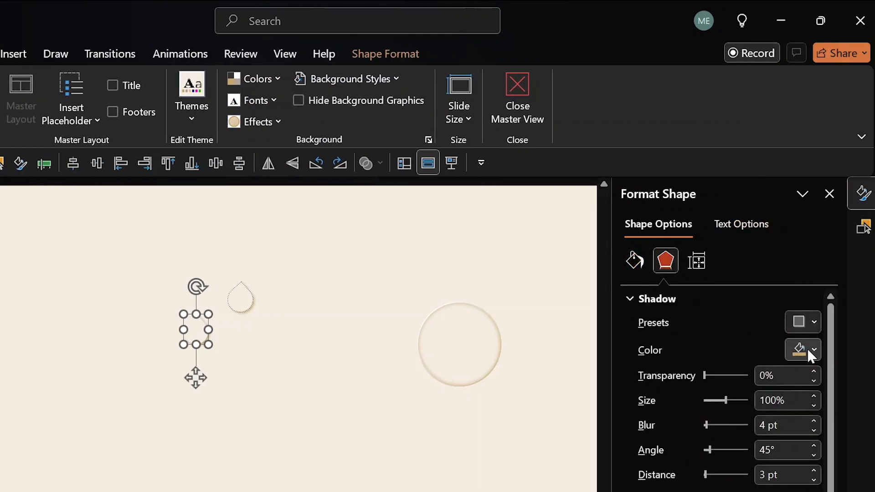
left_click(808, 349)
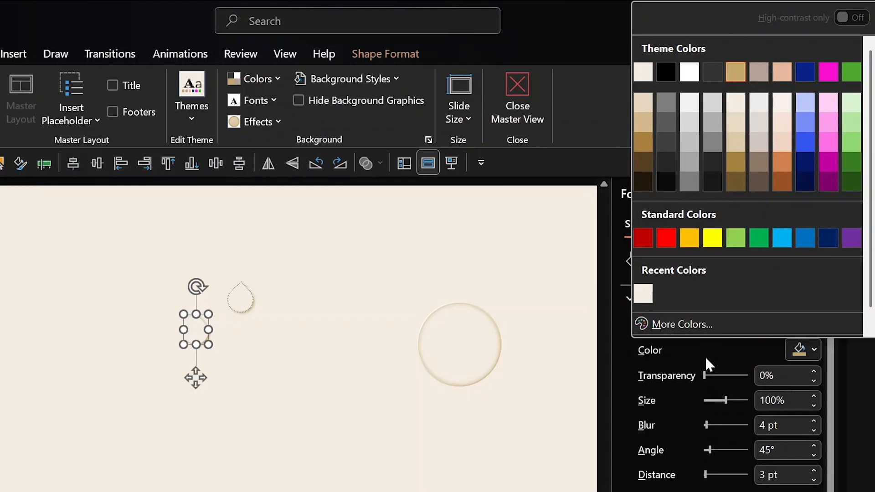
left_click(802, 321)
left_click(802, 321)
left_click(841, 222)
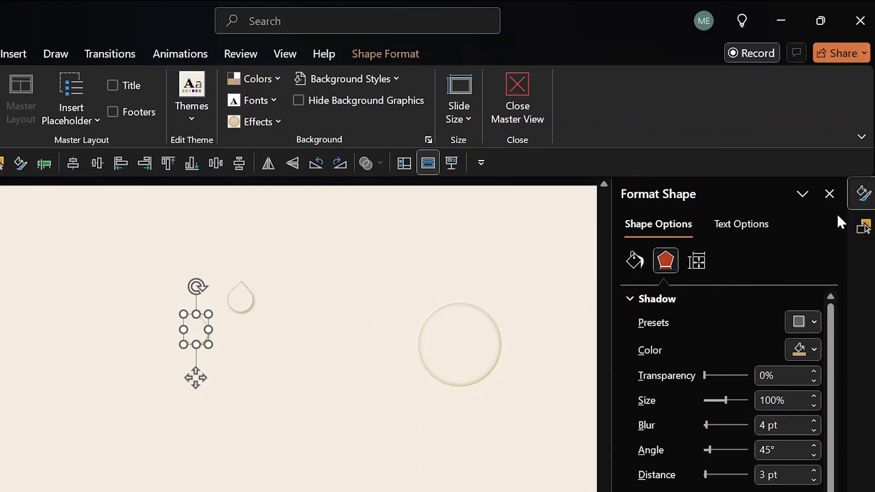
left_click(804, 359)
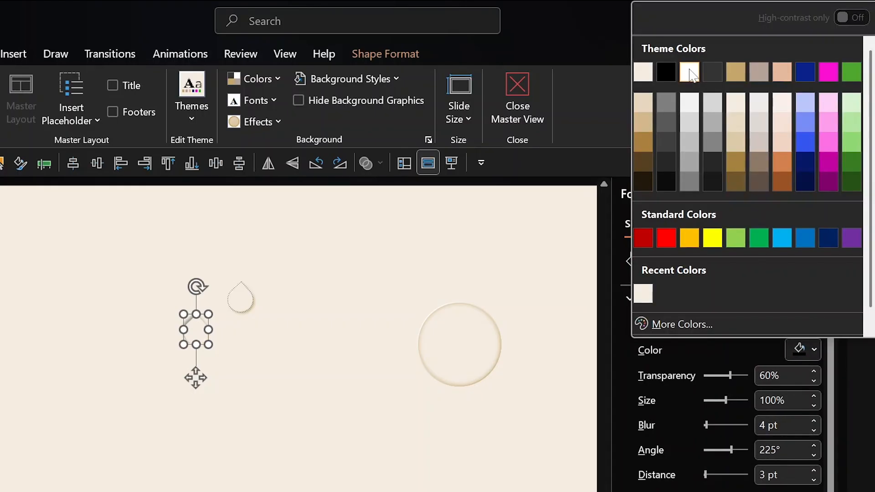
left_click(689, 72)
left_click_drag(729, 373, 687, 380)
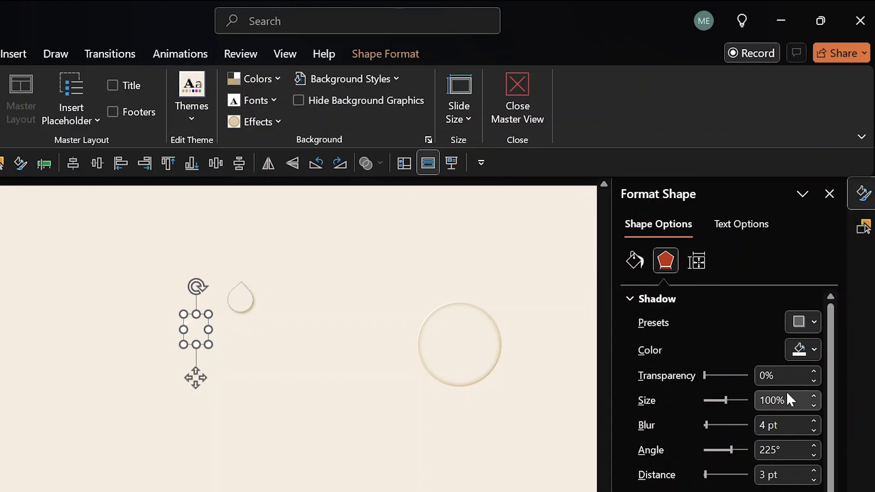
left_click(814, 397)
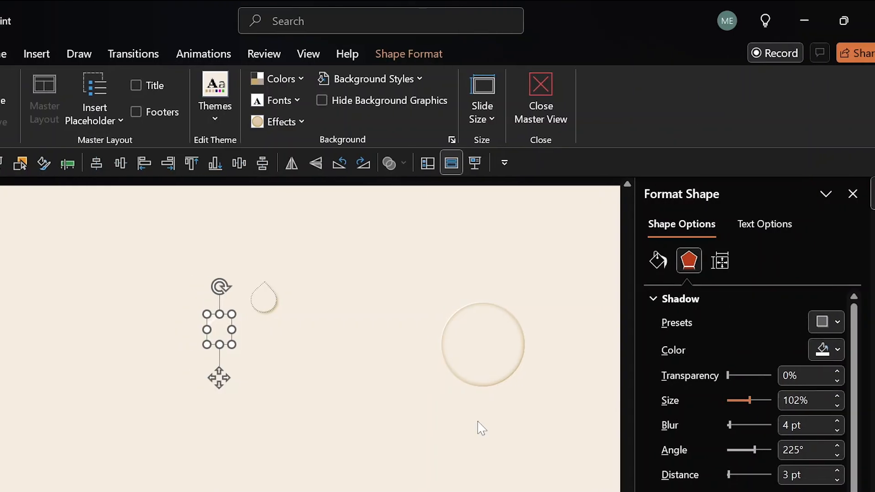
left_click(289, 276)
Align Center and Align Middle both teardrops into one embossed drop, then close Master View.
left_click_drag(417, 270, 261, 382)
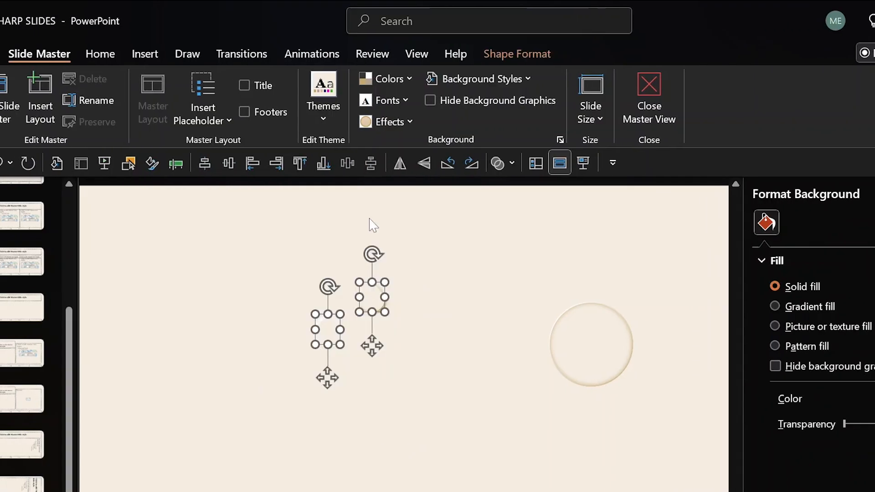
left_click(502, 48)
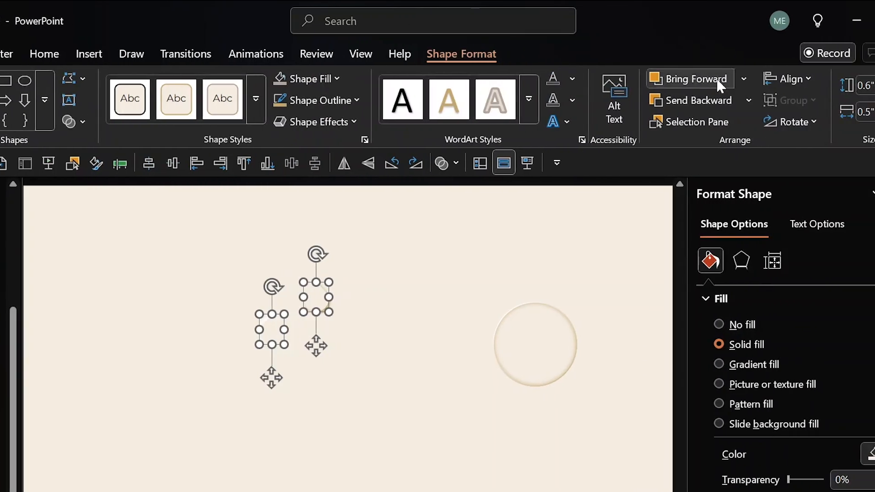
left_click(784, 78)
left_click(787, 125)
left_click(707, 83)
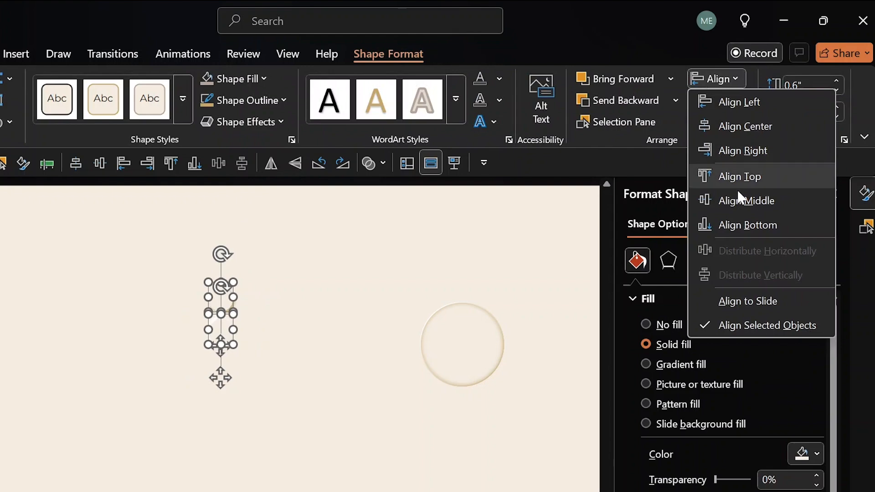
left_click(711, 201)
left_click(425, 267)
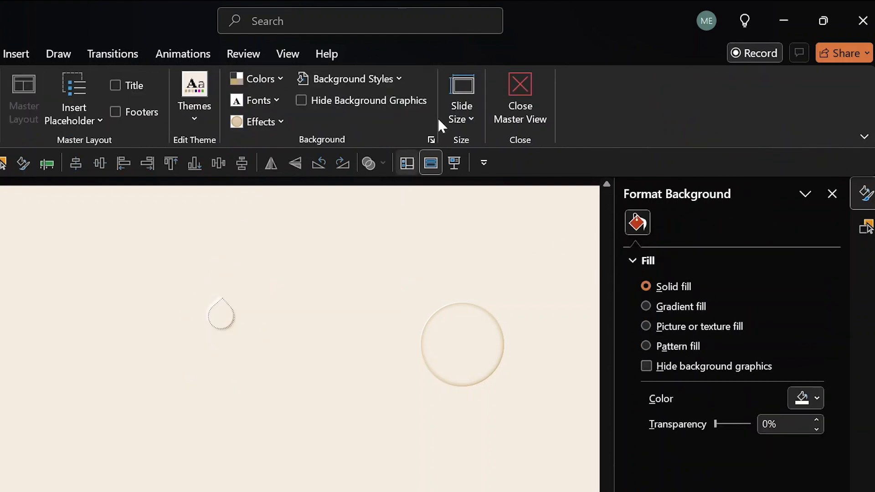
left_click(519, 89)
Reset slide 1 to its layout and drag the teardrop further left.
left_click(175, 109)
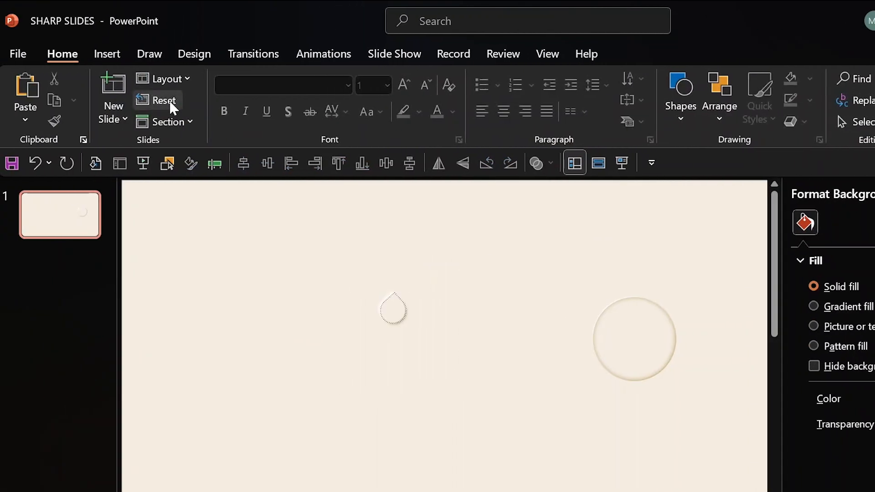
left_click_drag(332, 231, 469, 426)
left_click_drag(391, 358, 307, 391)
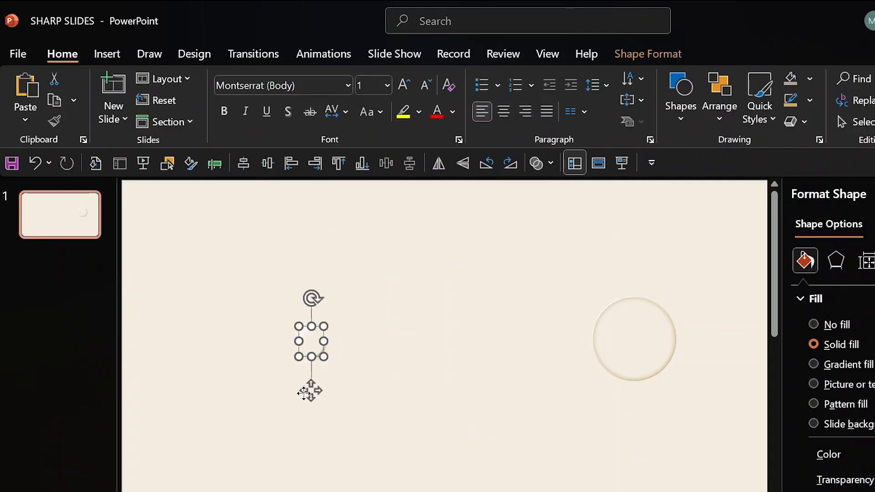
left_click(572, 269)
left_click_drag(536, 256, 692, 394)
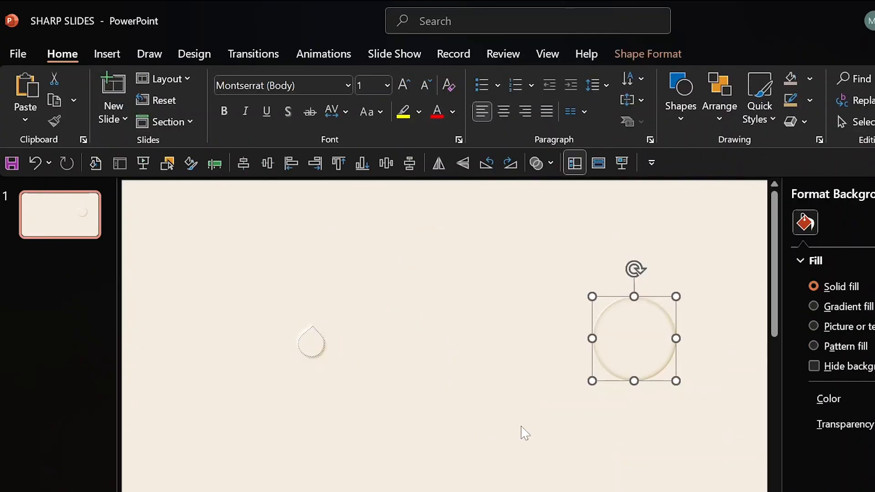
left_click(520, 432)
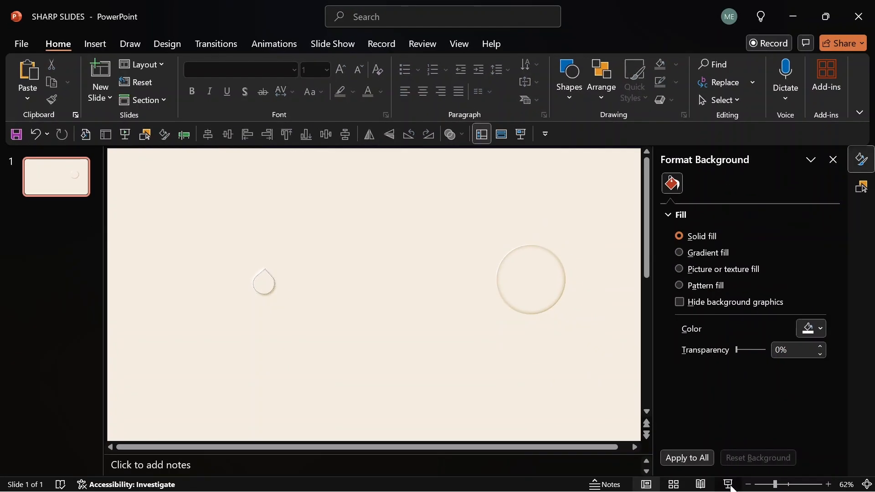
Preview the slide as a full-screen Slide Show, then exit with Esc.
left_click(729, 485)
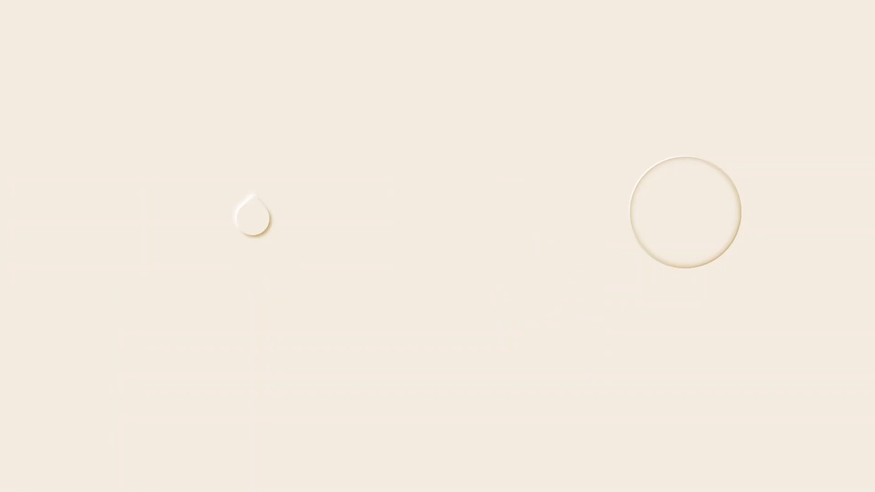
key("Escape")
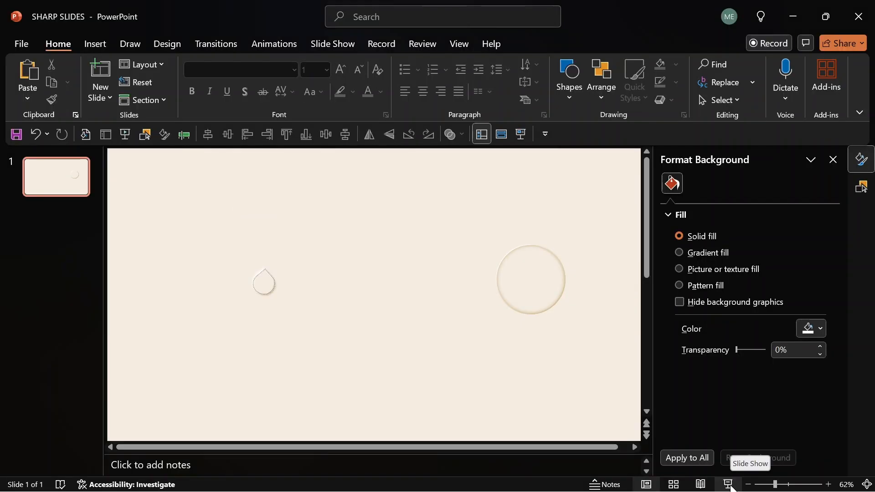
left_click(457, 43)
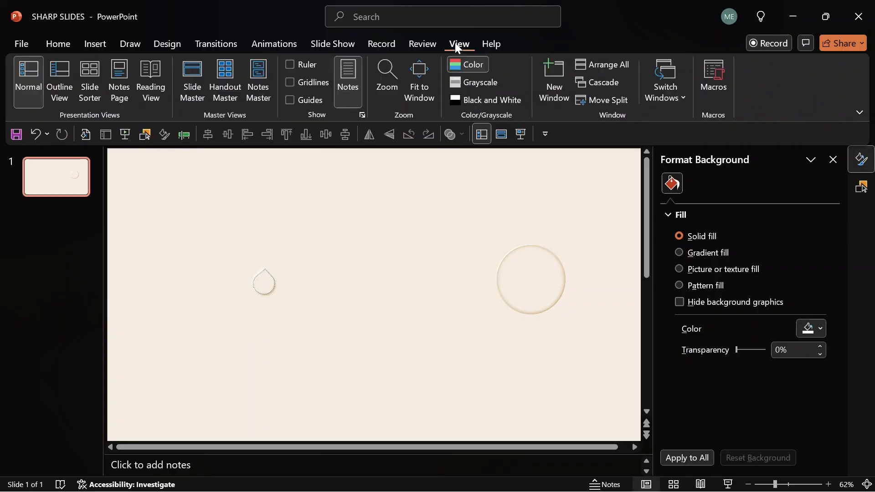
In Slide Master view, centre the teardrop on the slide with Align Center and Align Middle.
left_click(197, 75)
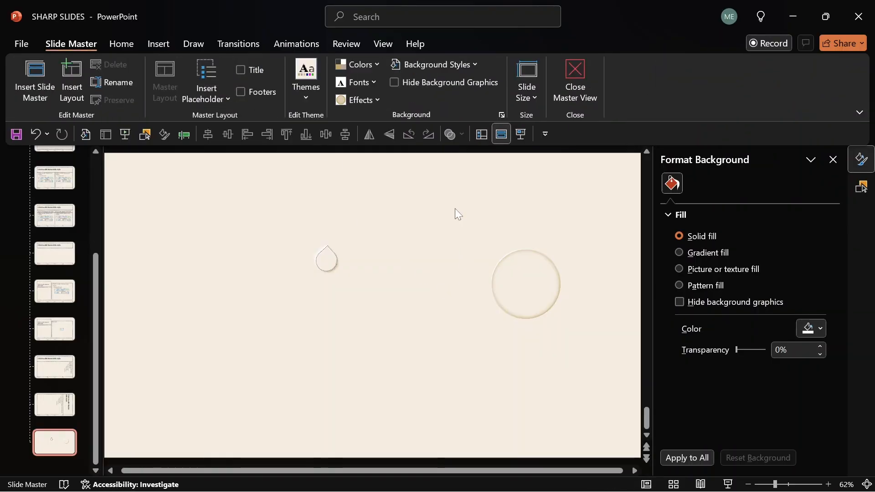
left_click(318, 264)
left_click(228, 133)
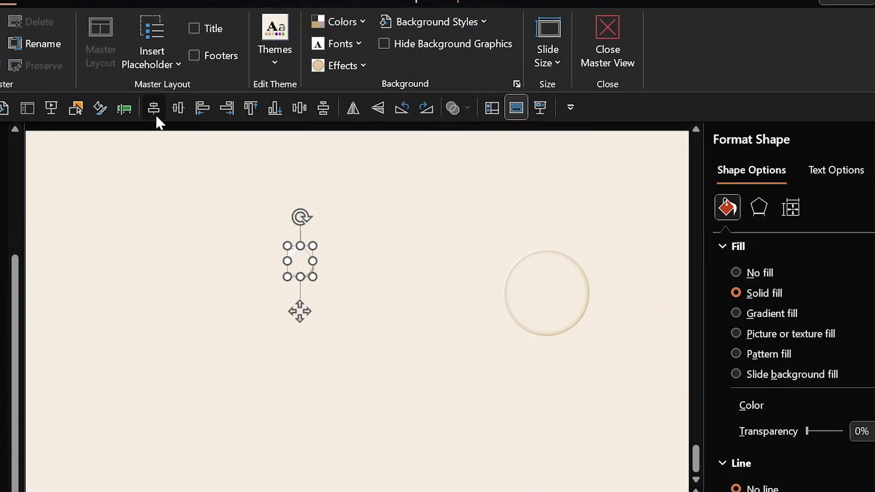
left_click(173, 105)
key("ctrl+z")
key("ctrl+z")
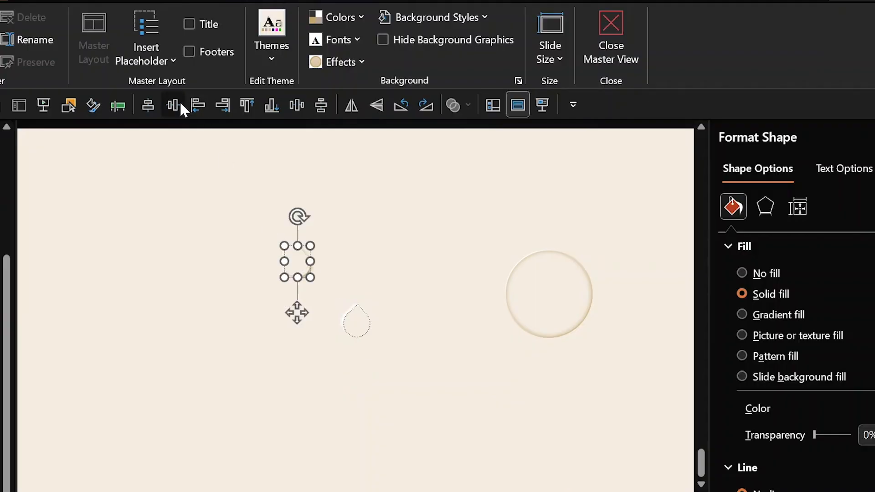
left_click(176, 105)
left_click(276, 236)
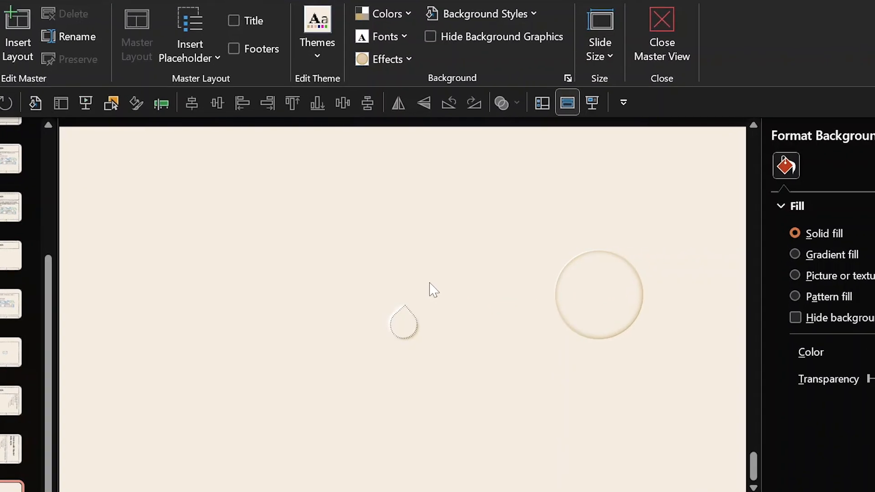
left_click_drag(430, 283, 351, 360)
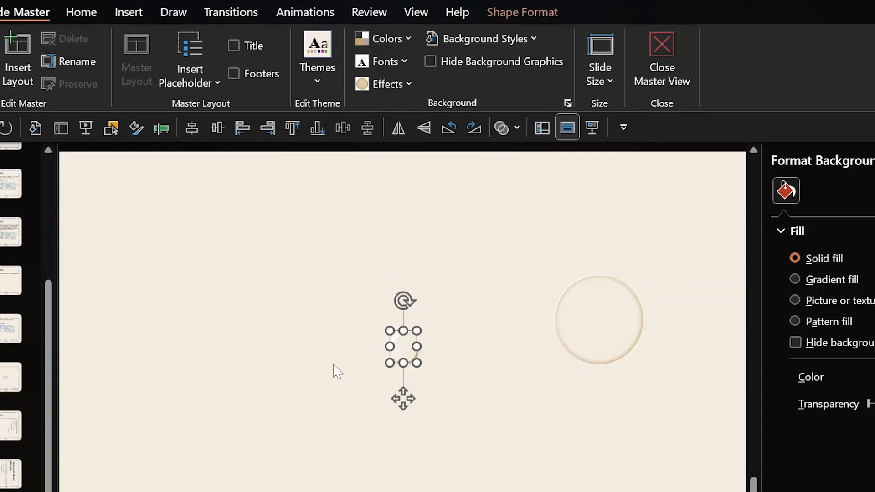
Give the teardrop a Fly In entrance From Top and show the Animation Pane.
left_click(306, 28)
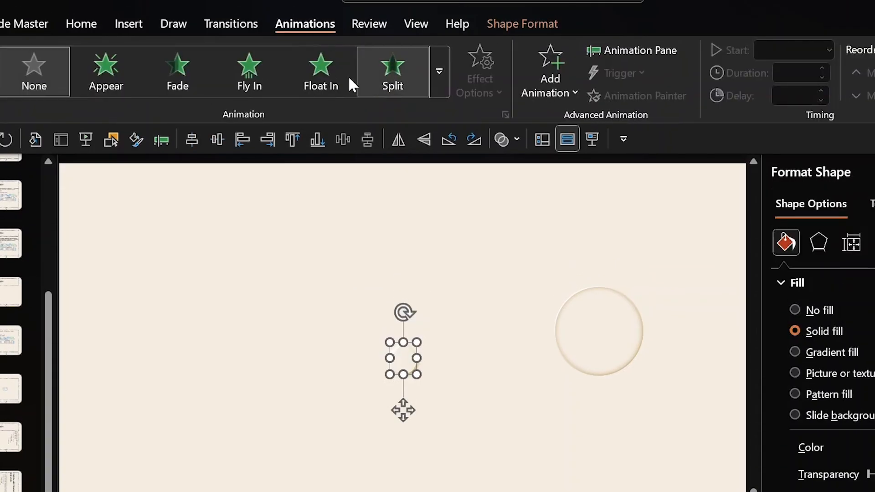
left_click(255, 66)
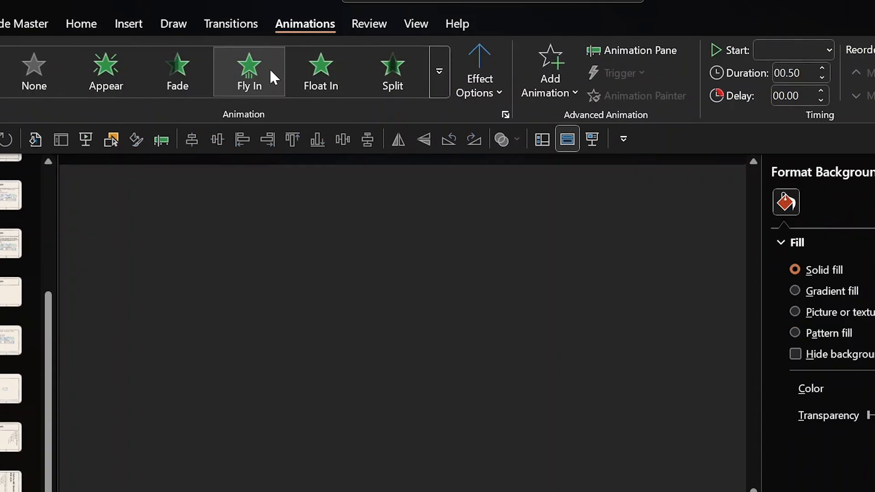
left_click(480, 87)
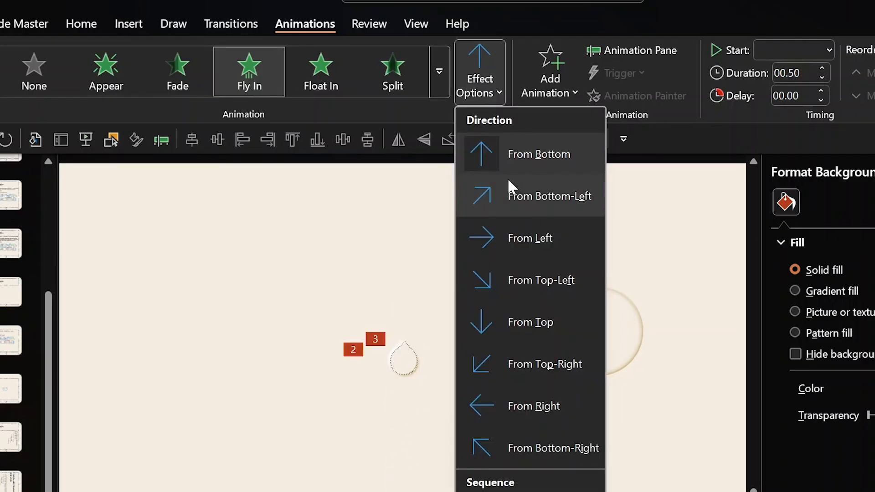
left_click(517, 322)
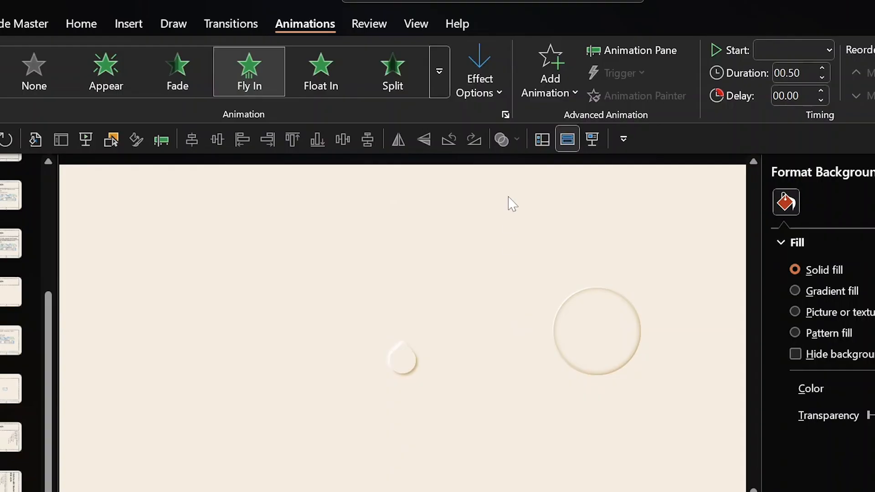
left_click(642, 48)
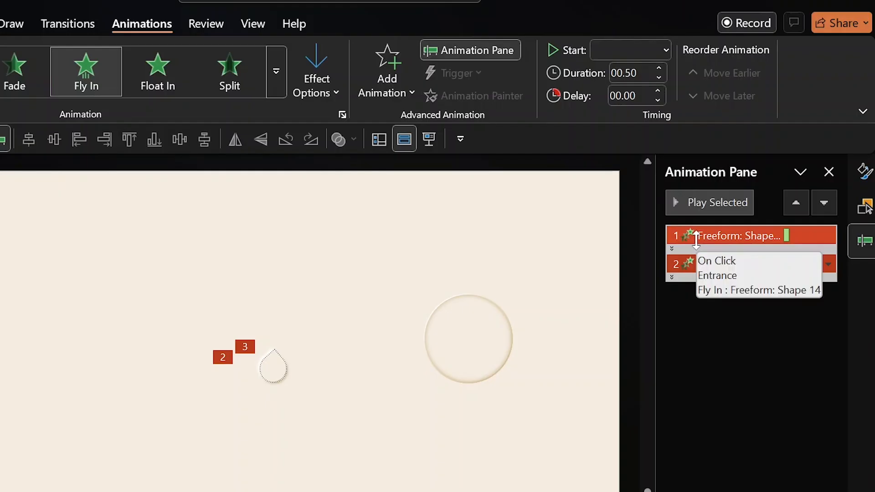
Set the first Fly In's Start to With Previous and group text As One Object.
right_click(696, 237)
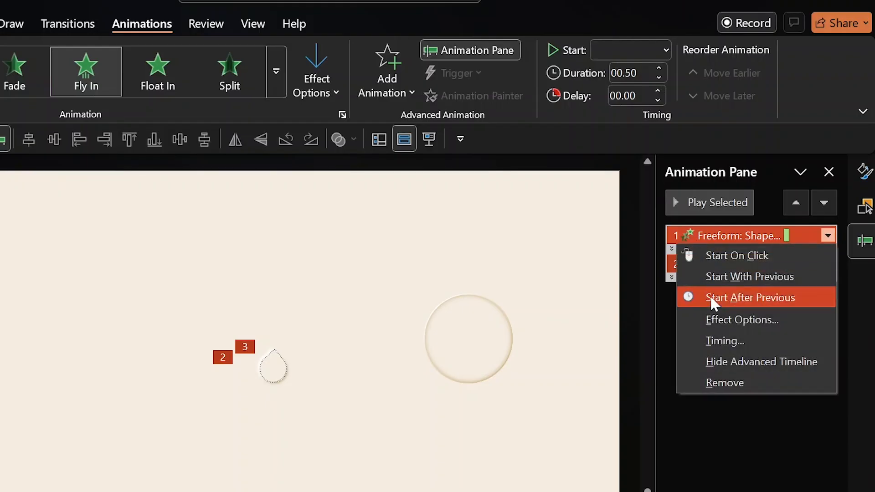
left_click(714, 321)
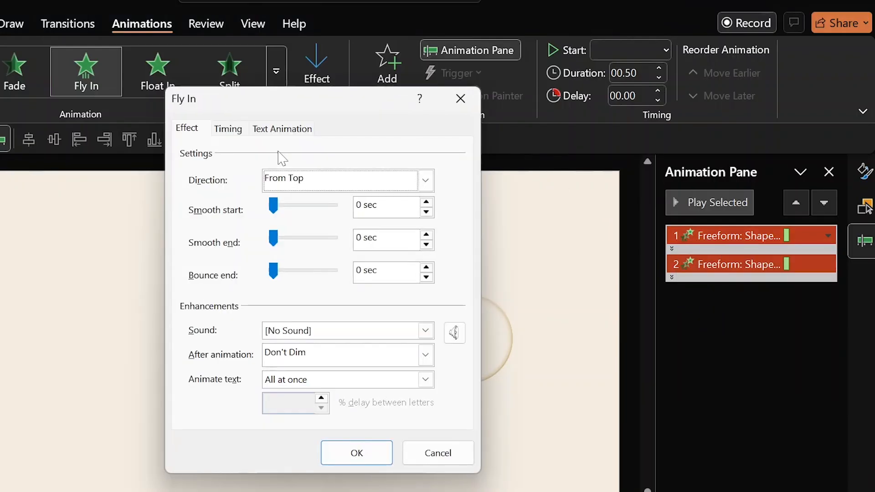
left_click(230, 130)
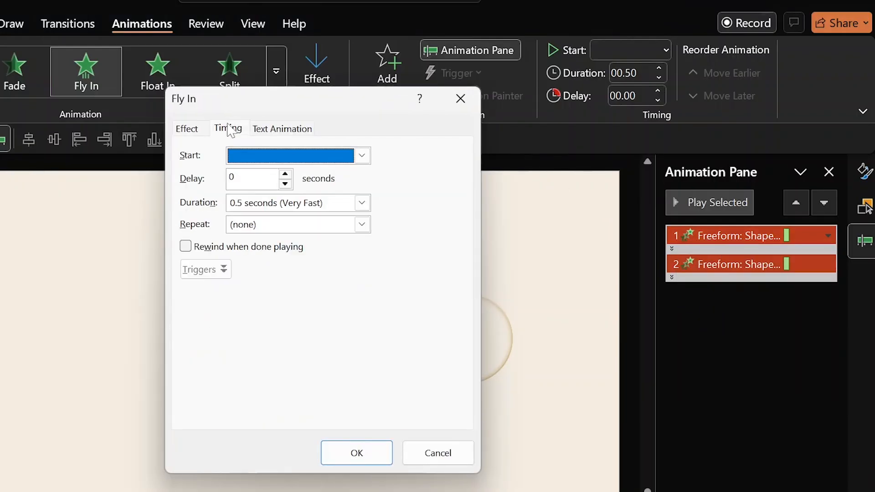
left_click(362, 155)
left_click(302, 188)
left_click(294, 132)
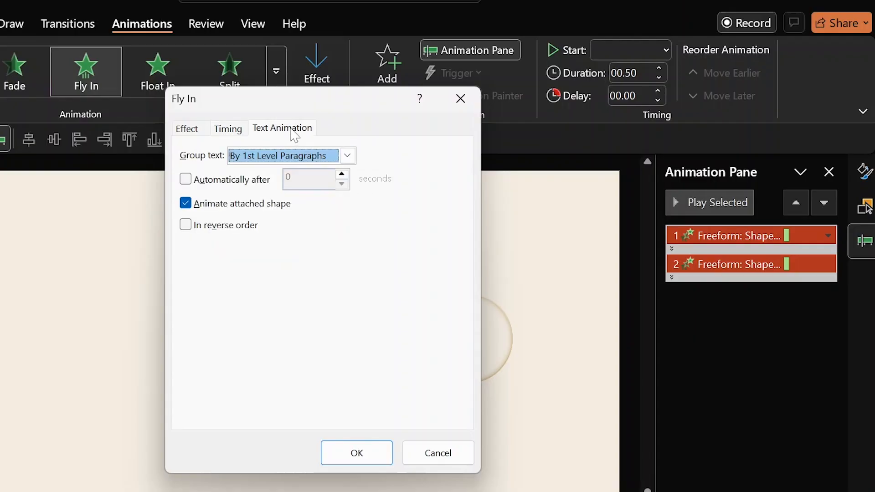
left_click(348, 155)
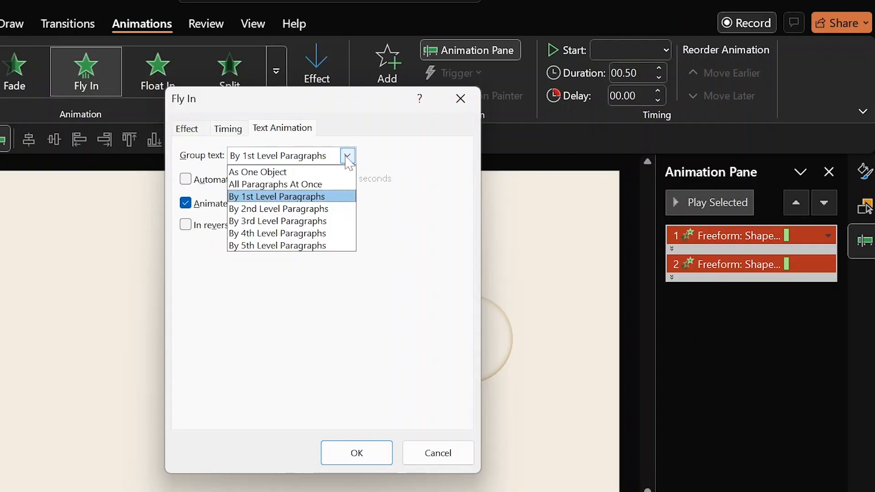
left_click(329, 173)
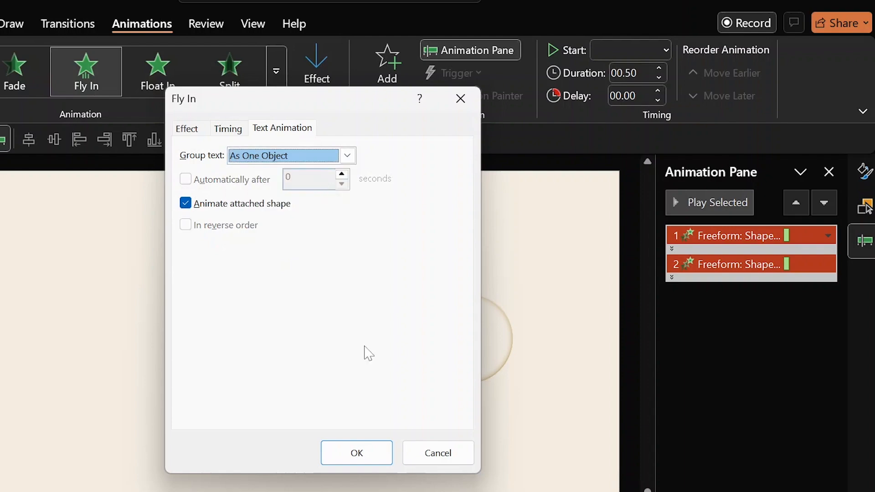
left_click(360, 454)
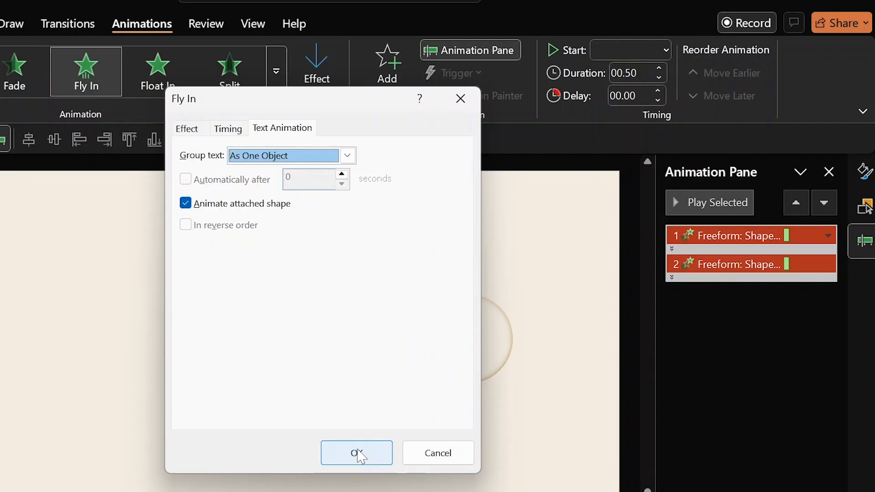
left_click(356, 453)
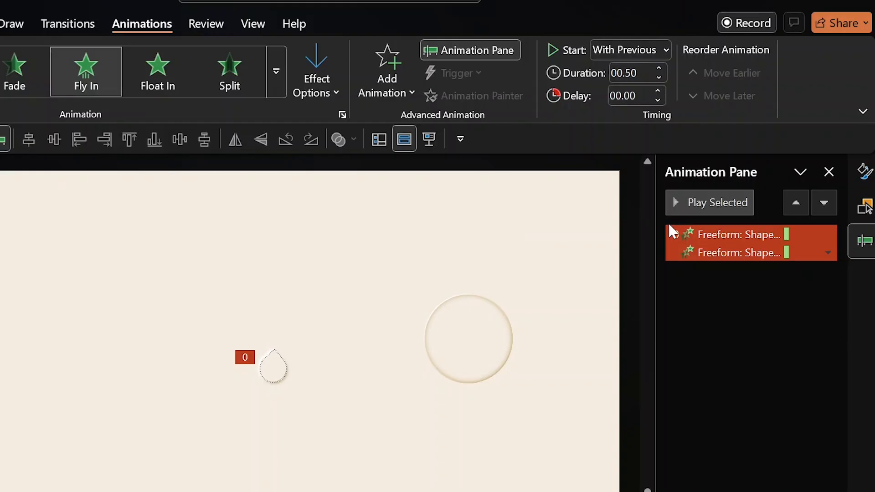
Select the teardrop, try and undo a Split effect, then add a Fade exit to it.
left_click(333, 308)
left_click_drag(332, 308, 214, 445)
left_click(233, 79)
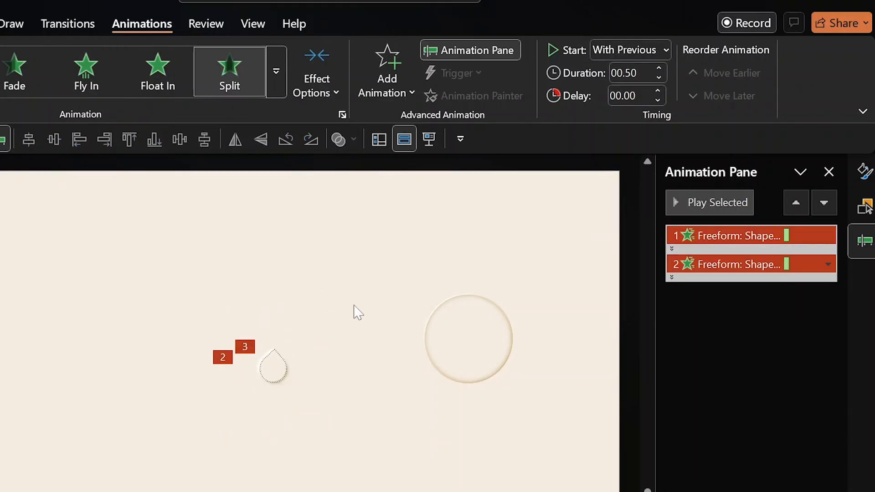
key("ctrl+z")
left_click_drag(358, 312, 197, 423)
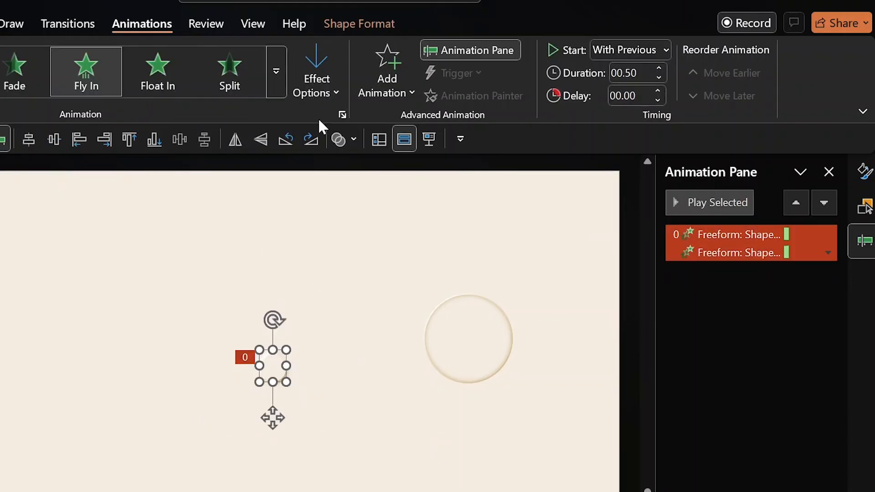
left_click(378, 83)
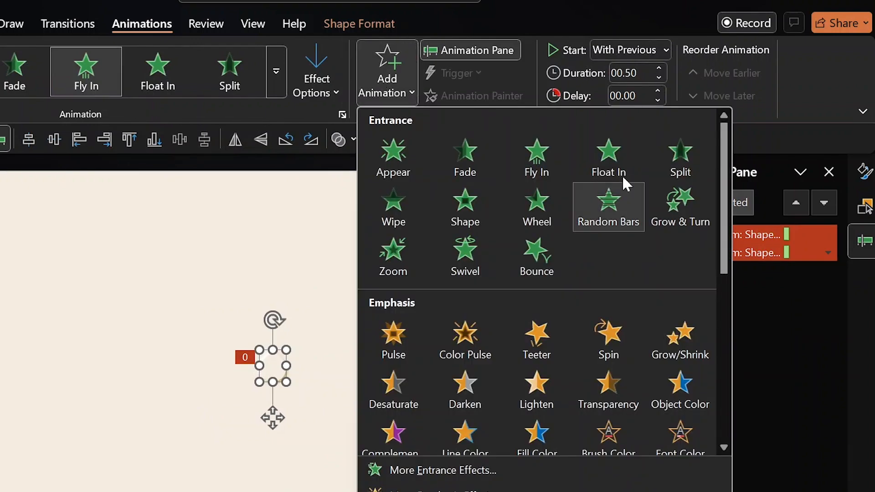
left_click_drag(729, 193, 731, 334)
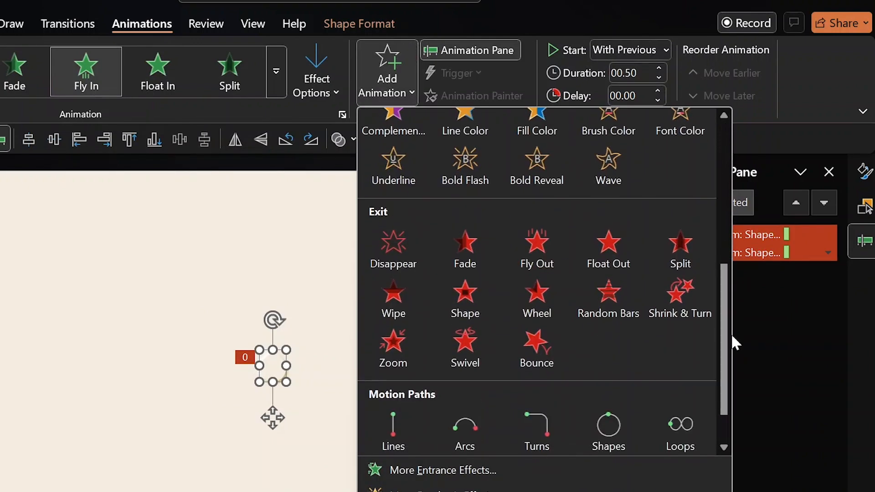
left_click(474, 260)
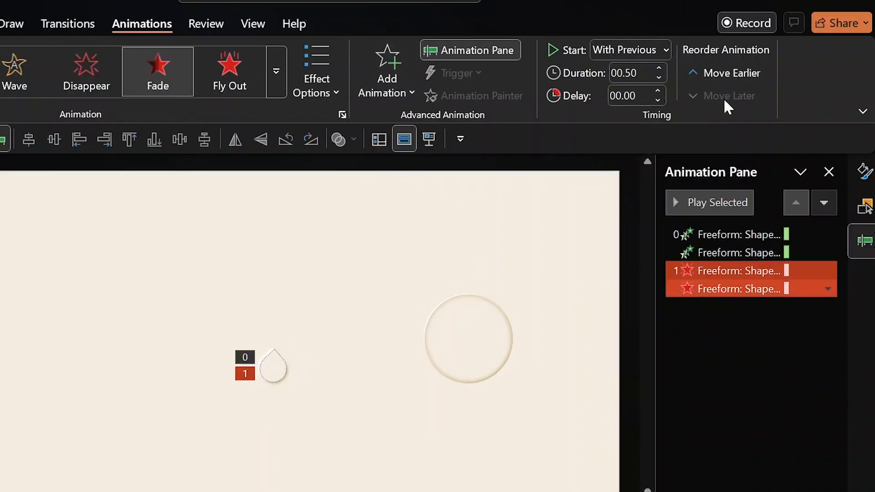
Time the Fade exit to start With Previous, with duration 0.25 s and delay 0.30 s.
left_click(655, 54)
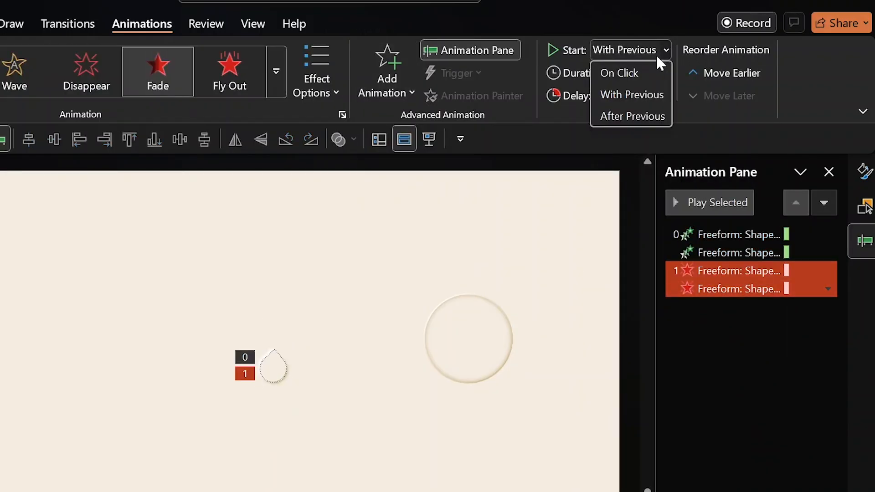
left_click(636, 102)
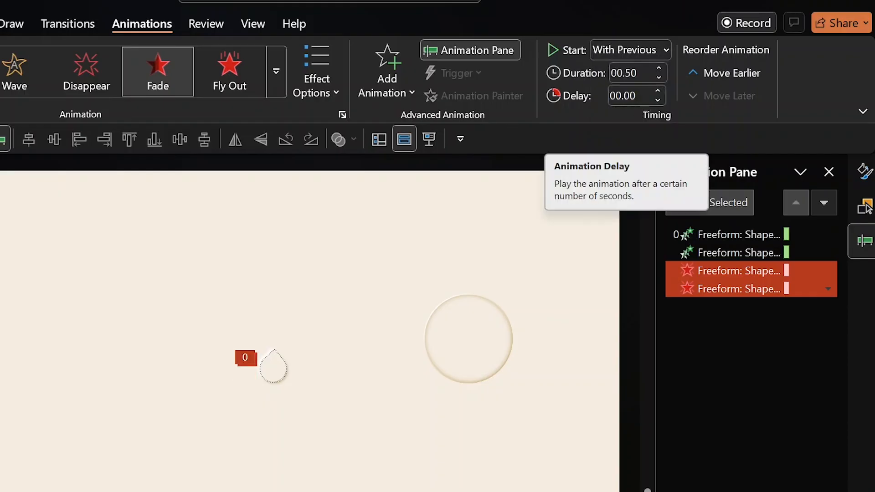
left_click(658, 78)
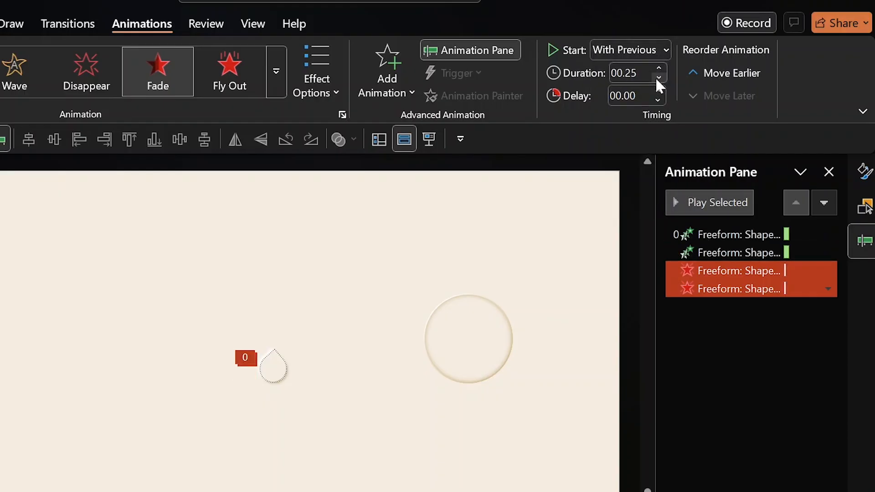
left_click(630, 95)
left_click(631, 96)
key("BackSpace")
key("BackSpace")
type("30")
key("Return")
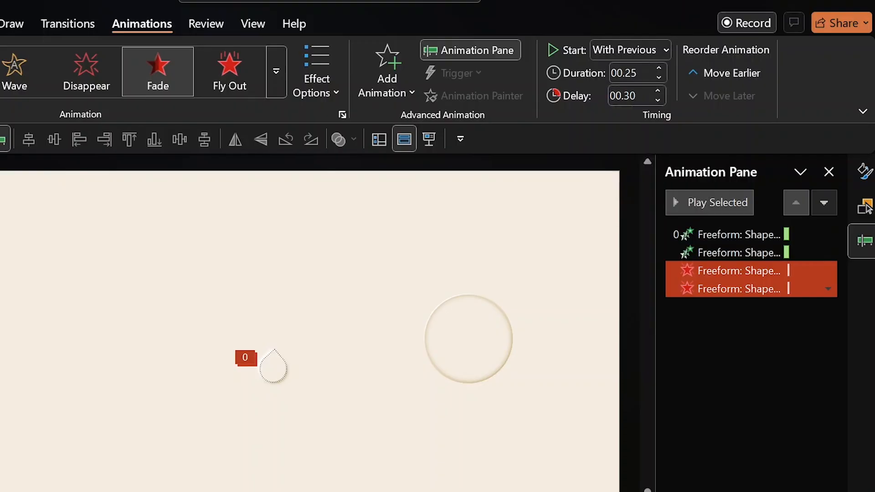
Review the Fade's Timing and Text Animation settings without changes, then preview all animations.
right_click(712, 271)
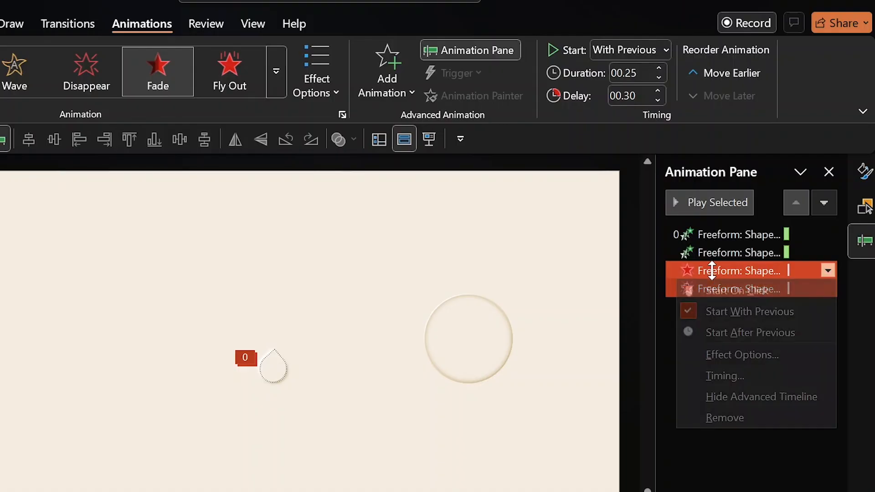
left_click(720, 362)
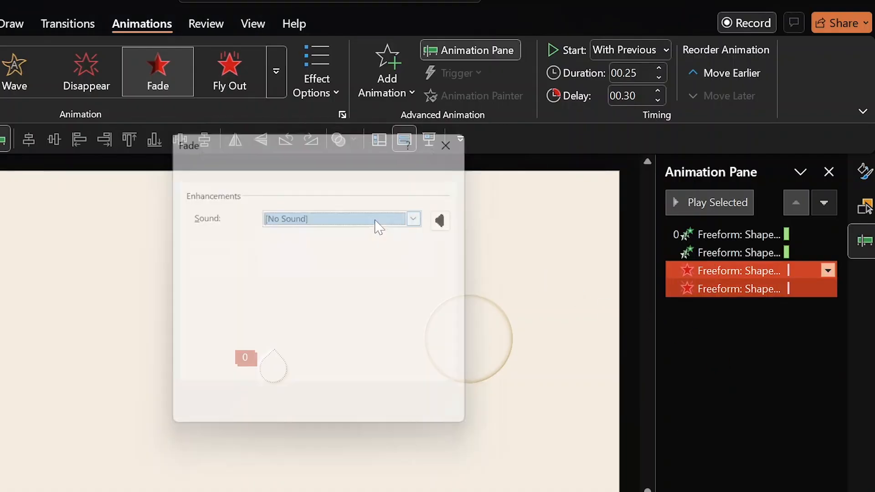
left_click(232, 168)
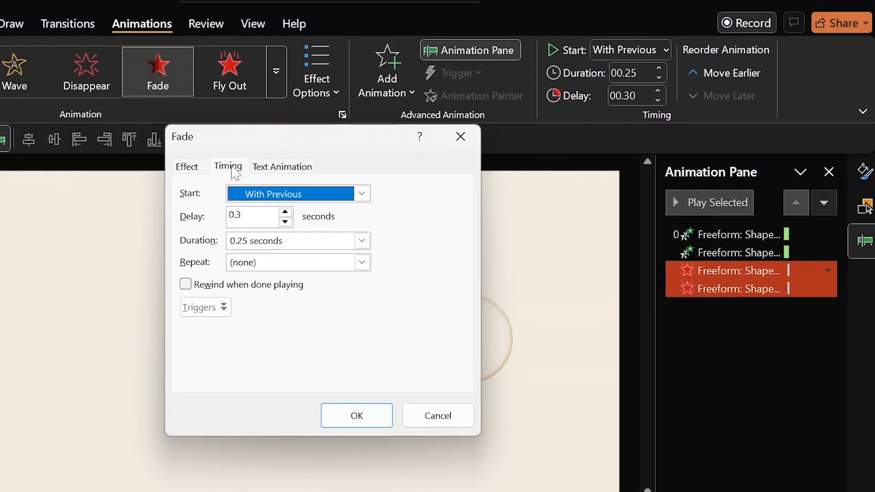
left_click(271, 175)
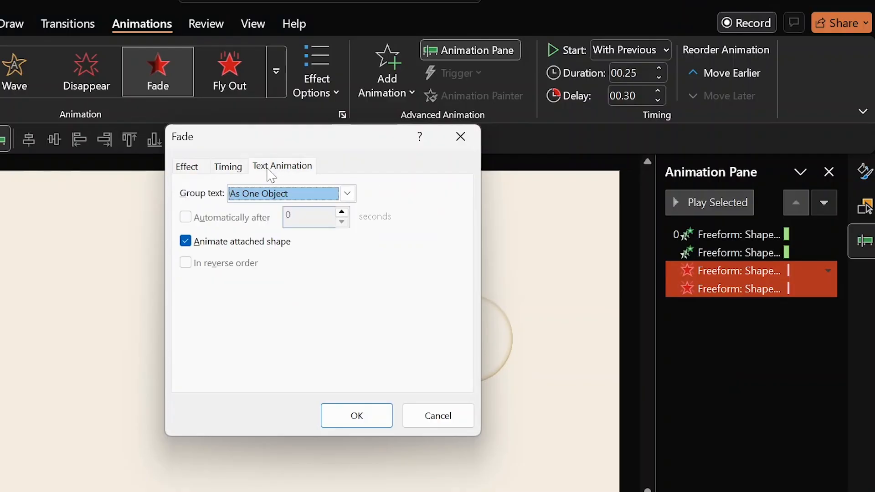
left_click(457, 137)
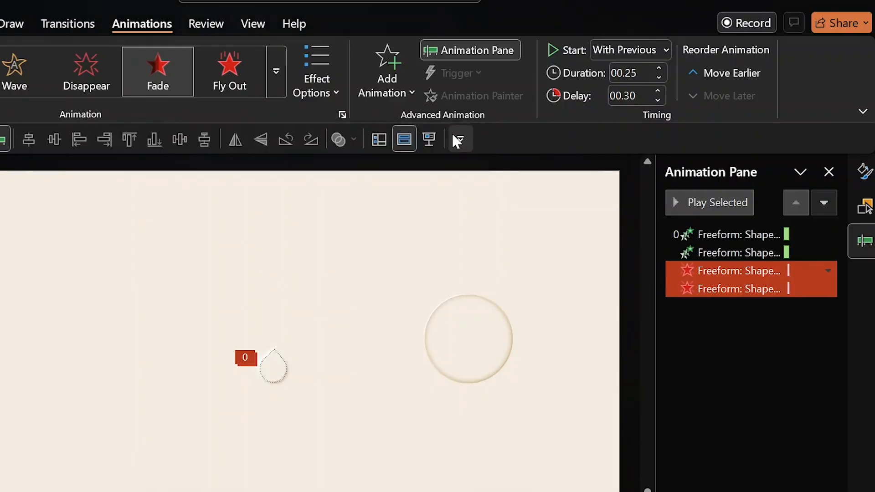
left_click(526, 237)
left_click(698, 200)
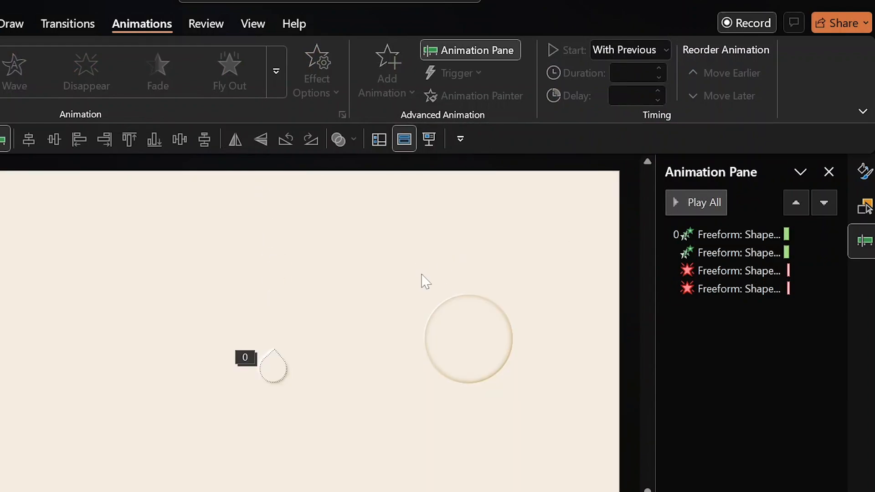
In the Selection Pane, rename Freeform: Shape 15 to 'OVAL 1'.
left_click_drag(382, 244, 533, 413)
left_click(368, 325)
left_click(468, 339)
left_click(359, 23)
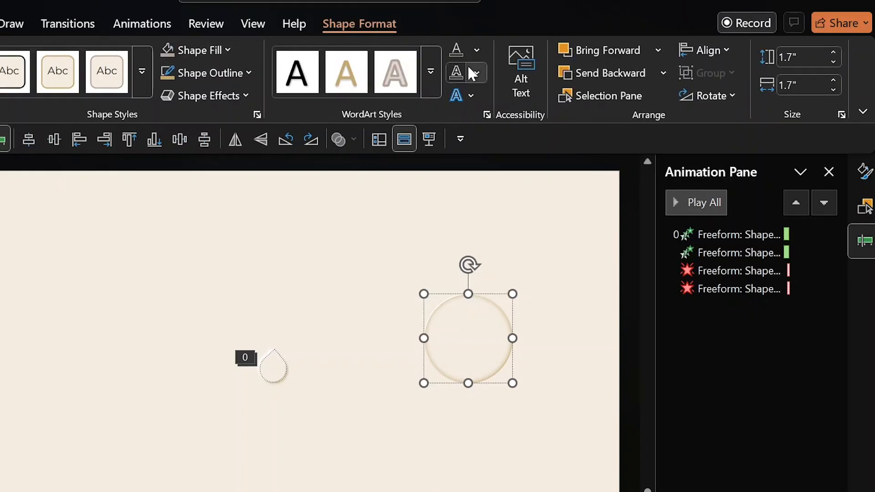
left_click(861, 208)
left_click(698, 234)
left_click(696, 235)
type("OVAL 1")
key("ctrl+a")
key("ctrl+c")
Rename Freeform: Shape 14 to 'OVAL 2' and move it directly beneath OVAL 1.
double_click(683, 341)
key("ctrl+v")
key("BackSpace")
type("2")
key("Return")
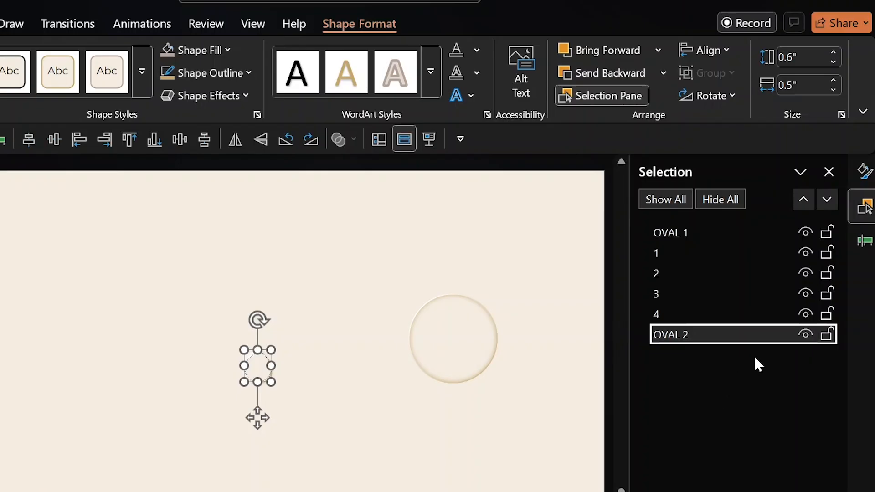
left_click_drag(707, 331, 686, 237)
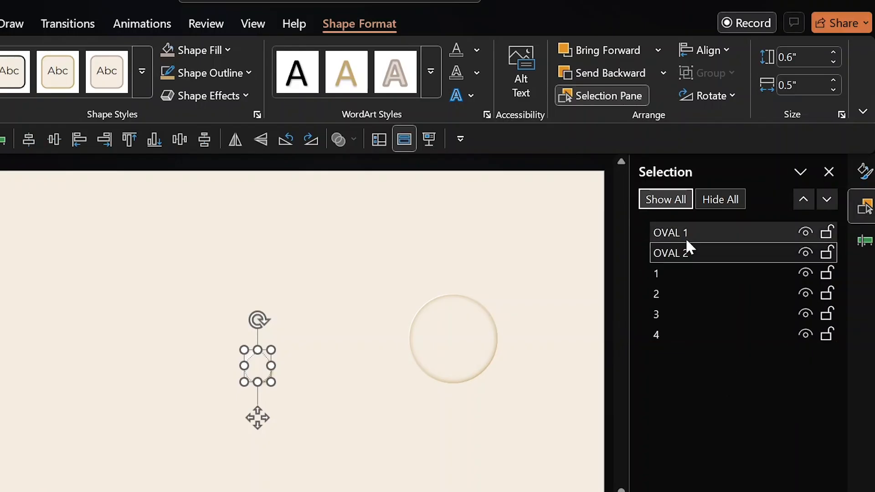
Centre circle layer 1 horizontally and vertically on the slide.
left_click(443, 352)
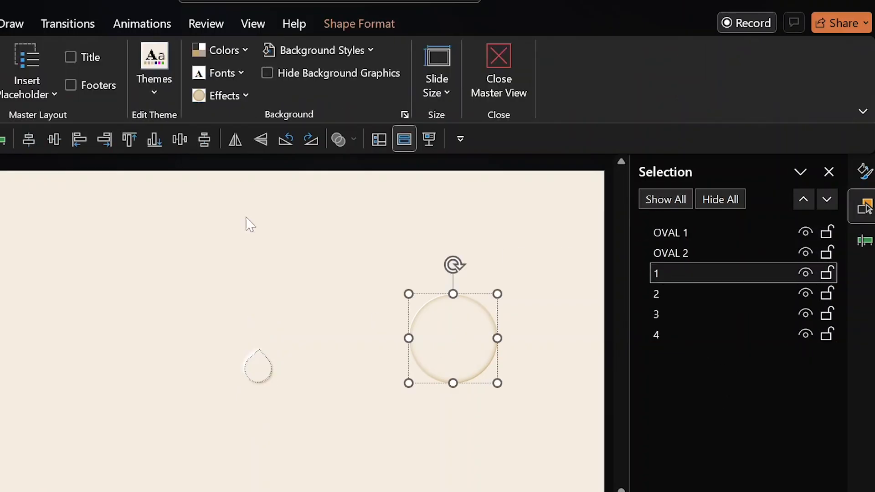
left_click(355, 27)
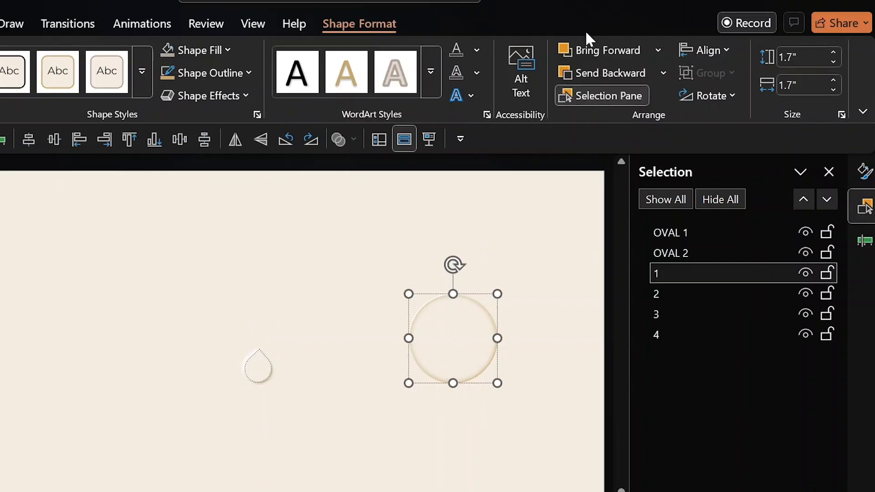
left_click(693, 52)
left_click(717, 100)
left_click(698, 53)
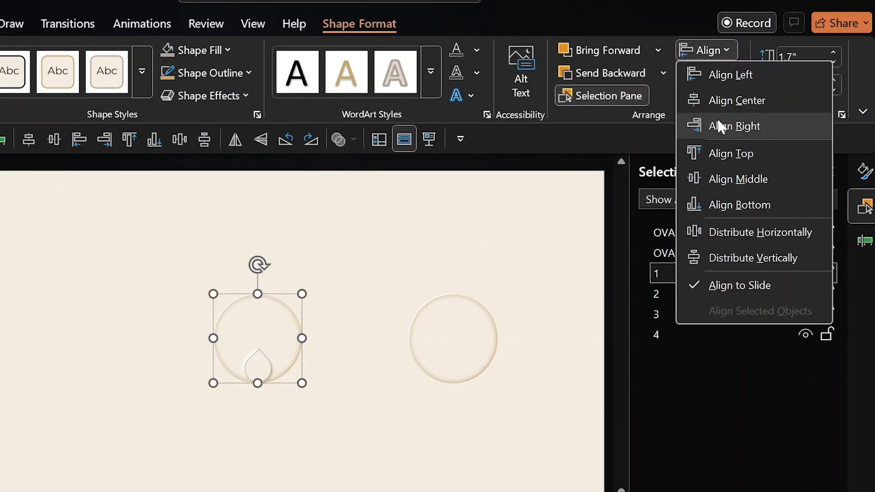
left_click(720, 178)
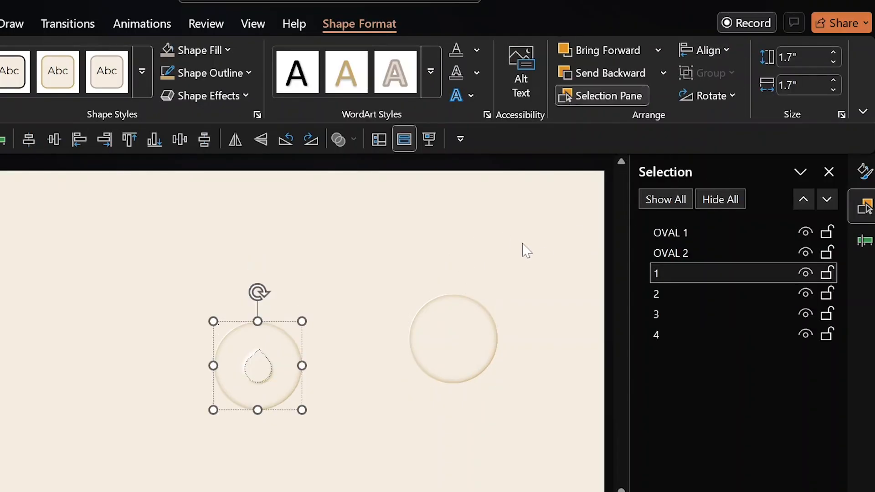
Align the right-hand circle's layers Left and Top with the left circle.
left_click_drag(522, 244, 369, 383)
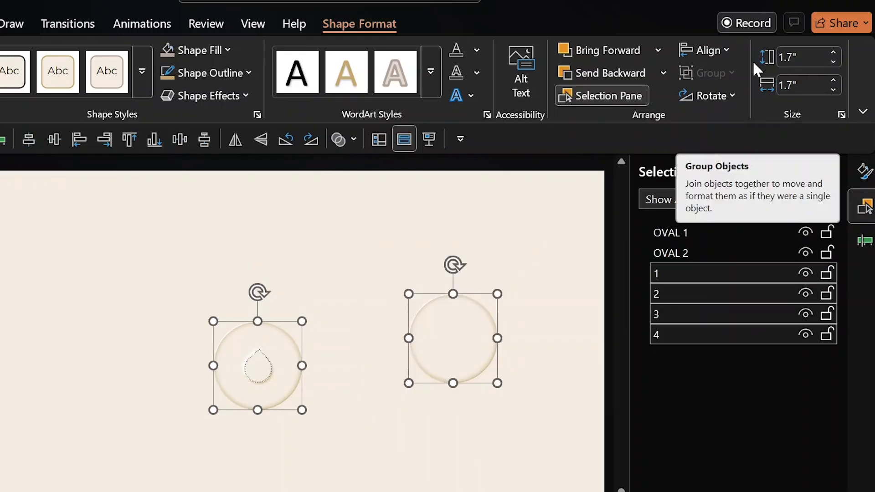
left_click(708, 50)
left_click(714, 75)
left_click(707, 51)
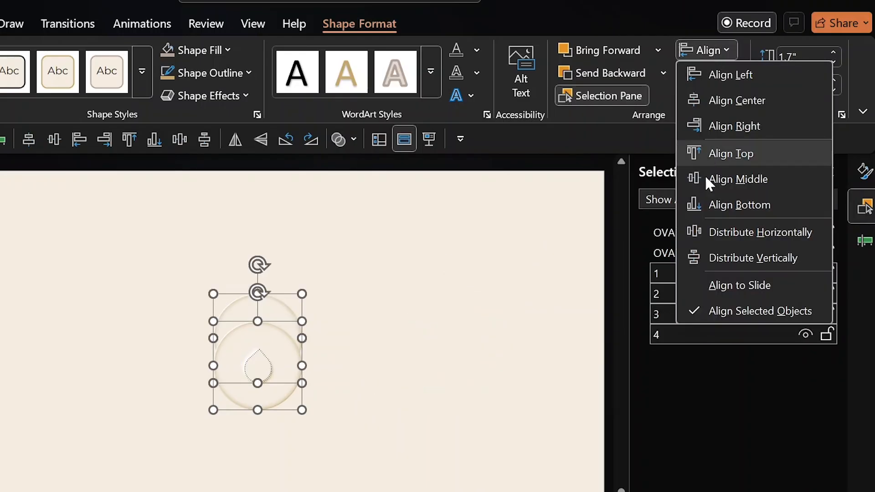
left_click(707, 155)
Select circle layers 1, 2, 3 and 4 together in the Selection Pane.
left_click(436, 351)
left_click(657, 273)
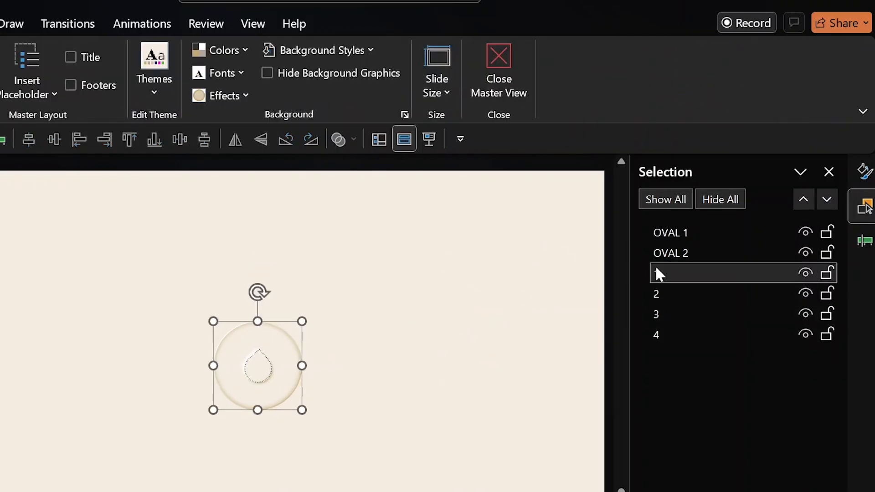
left_click(680, 293, "ctrl")
left_click(679, 314, "ctrl")
left_click(674, 332, "ctrl")
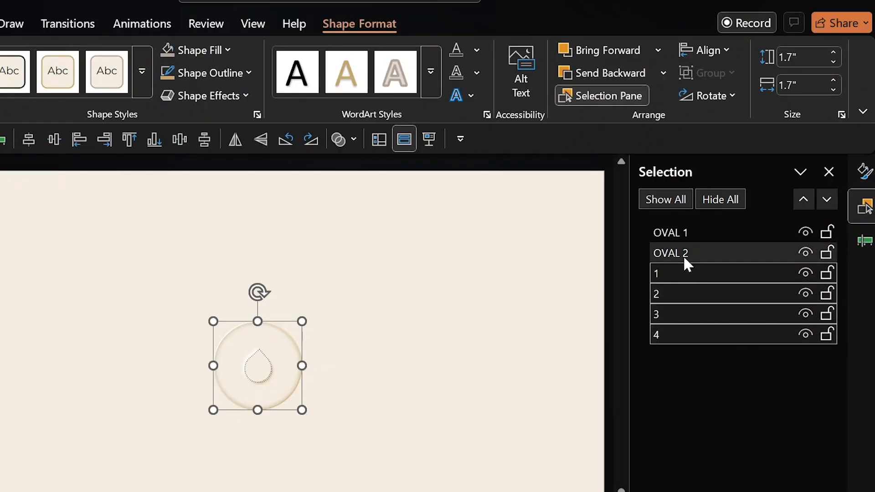
left_click(125, 23)
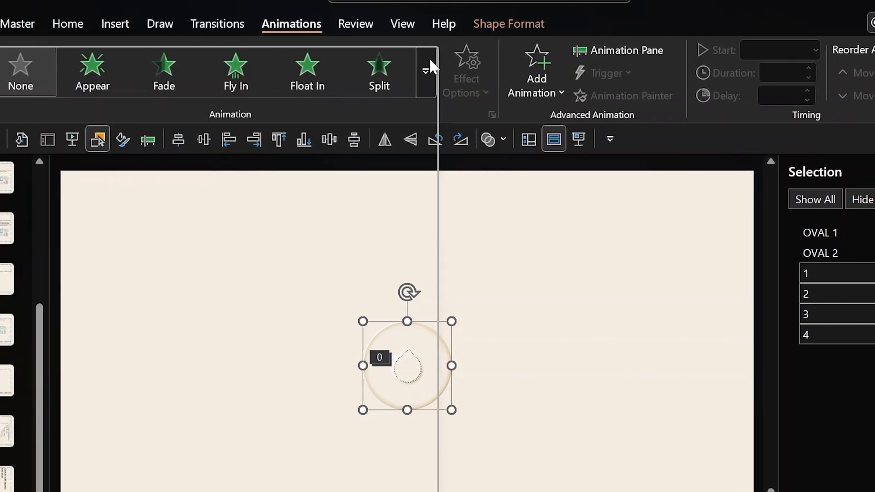
Apply a Fade entrance to the four circle layers, with text grouped As One Object.
left_click(299, 56)
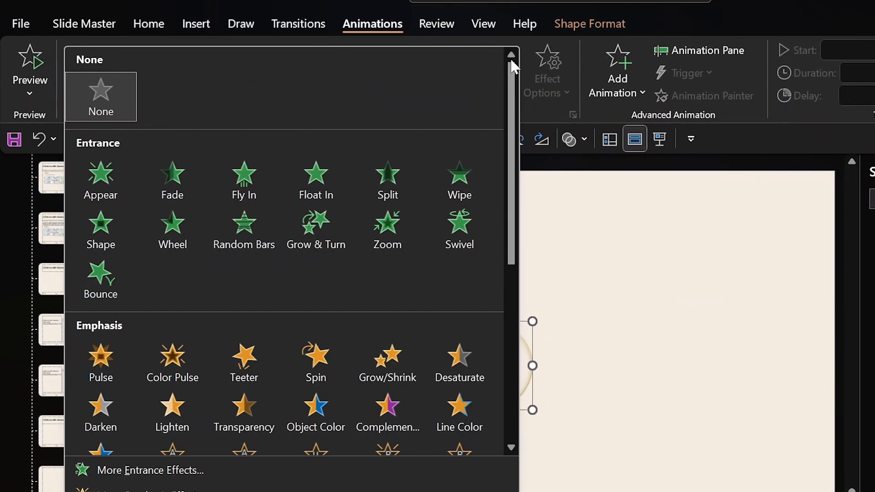
left_click(188, 175)
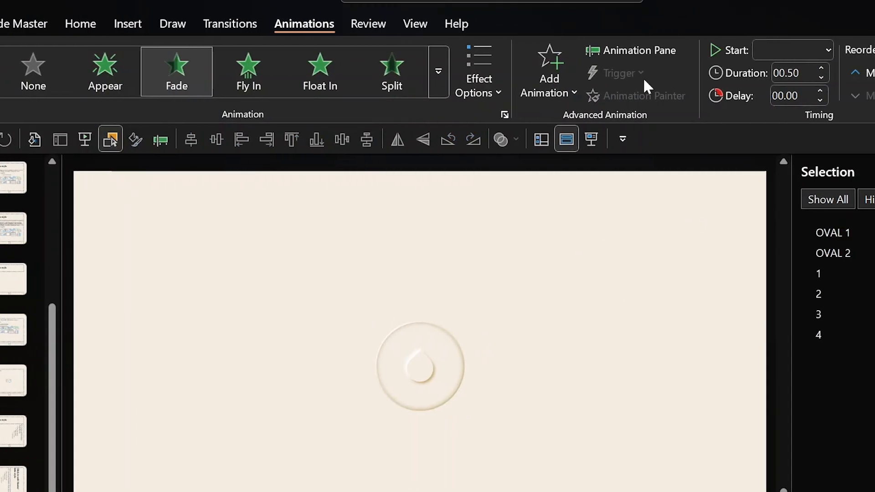
left_click(867, 253)
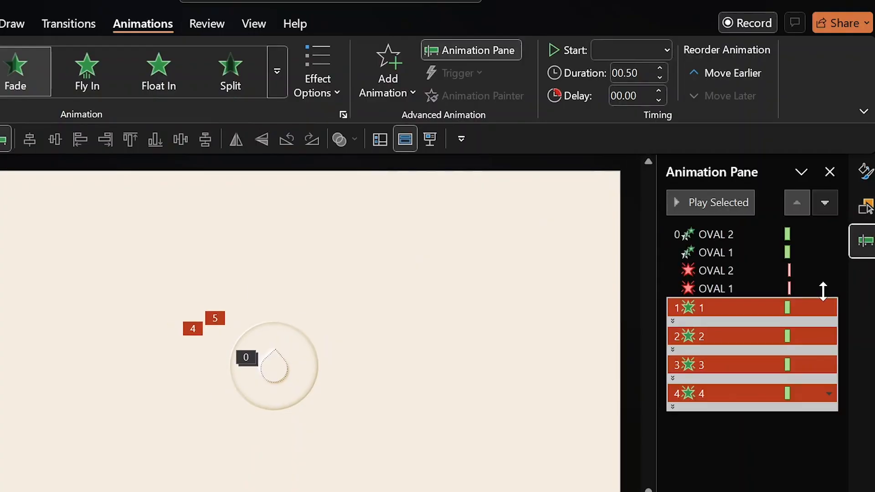
right_click(733, 310)
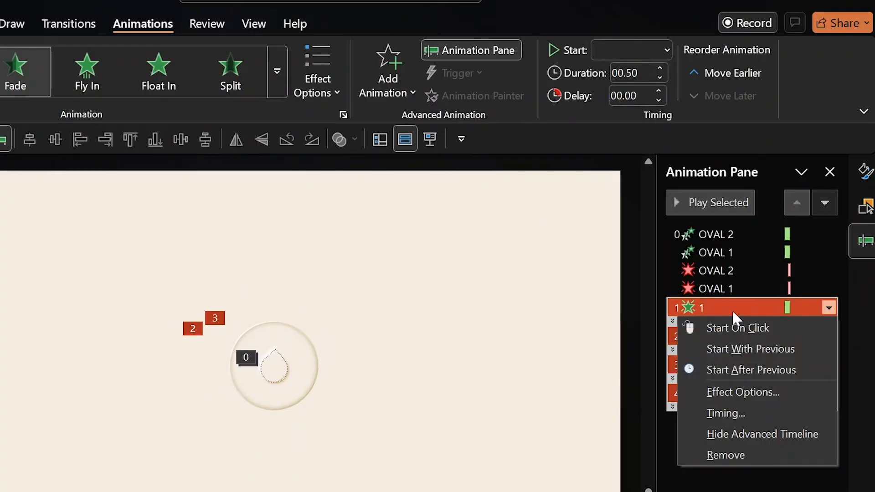
left_click(732, 391)
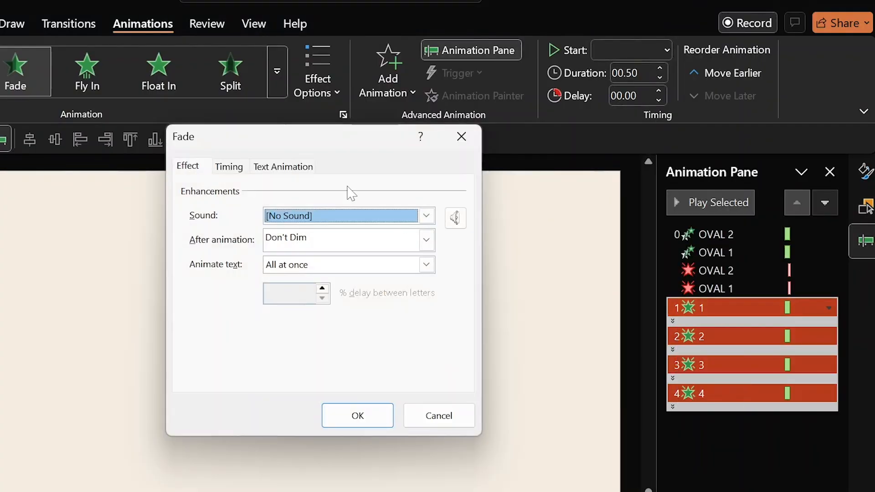
left_click(294, 168)
left_click(348, 194)
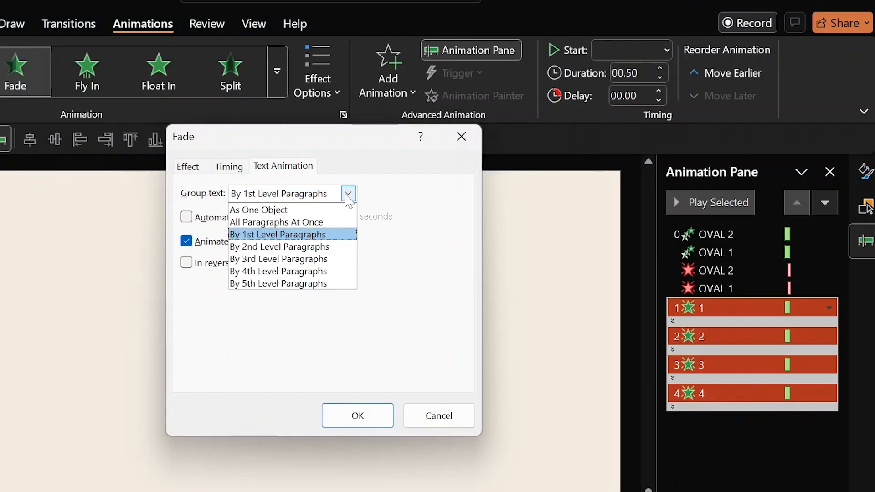
left_click(322, 209)
left_click(356, 415)
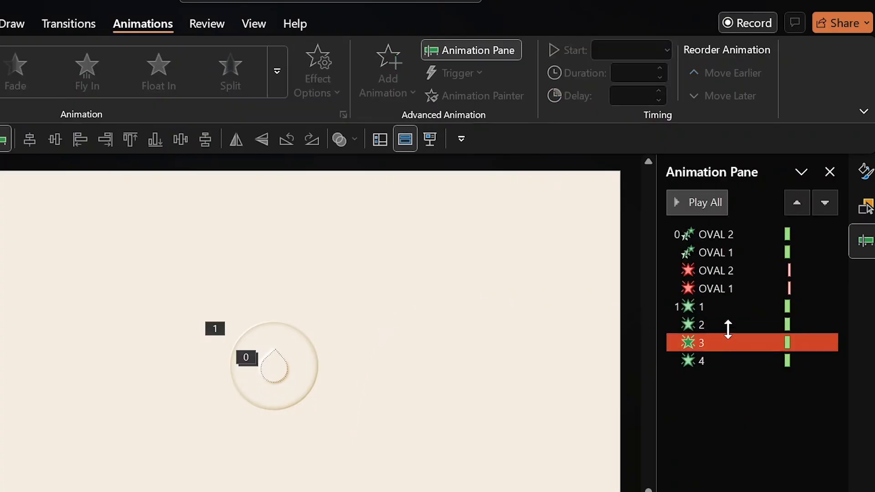
Set all four circle Fade animations to start With Previous with 00.00 delay.
left_click(721, 309)
left_click(706, 358, "shift")
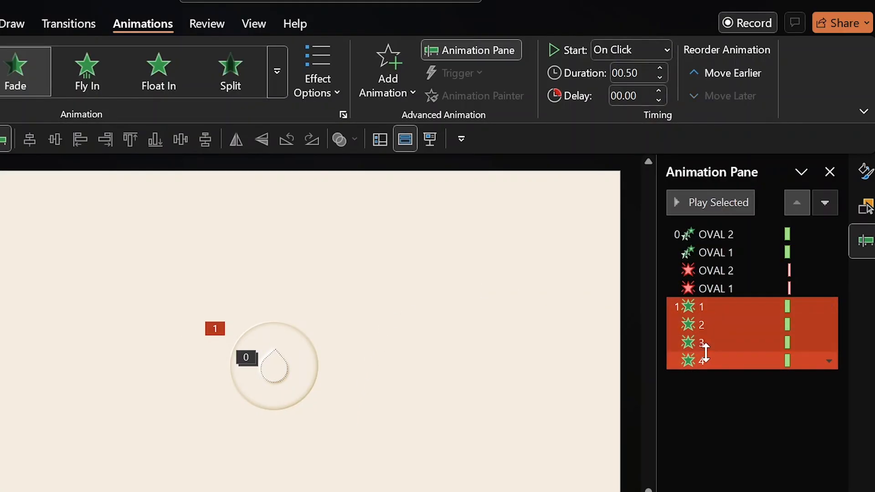
left_click(647, 59)
left_click(636, 94)
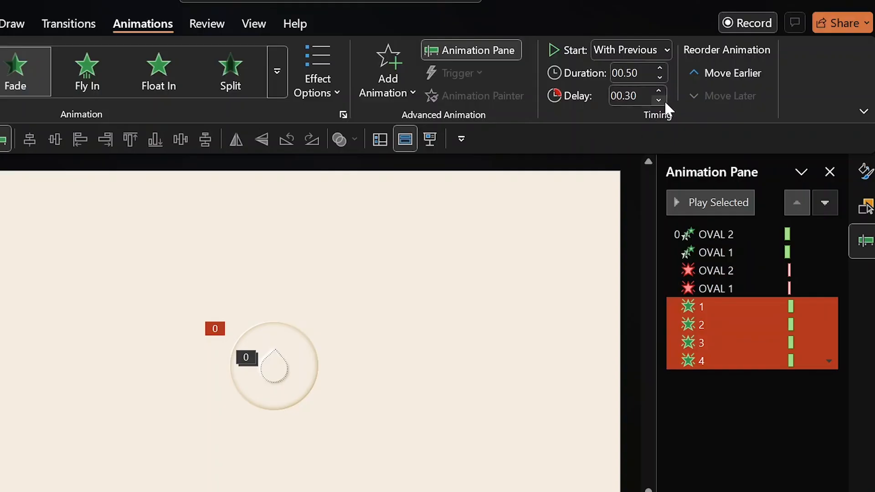
left_click(658, 100)
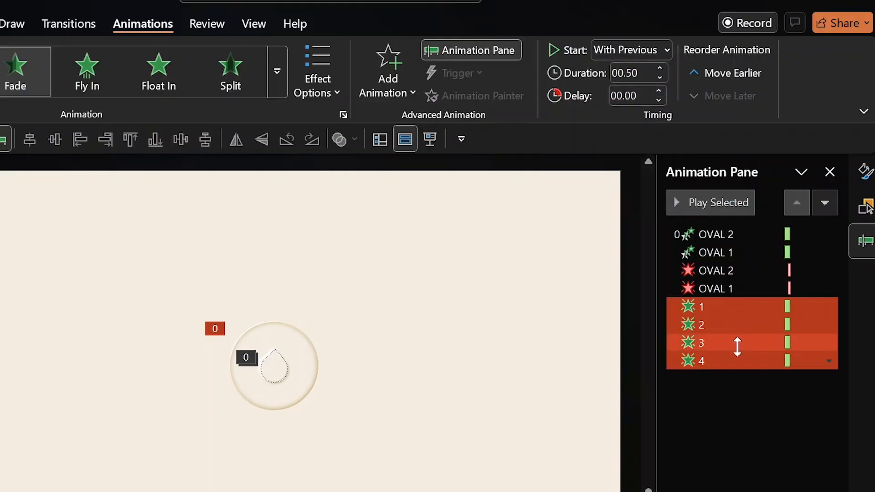
left_click(721, 309)
Drag animations 1, 2 and 3 below animation 4 in the Animation Pane, giving order 4, 3, 2, 1.
left_click_drag(721, 309, 736, 396)
left_click(719, 324)
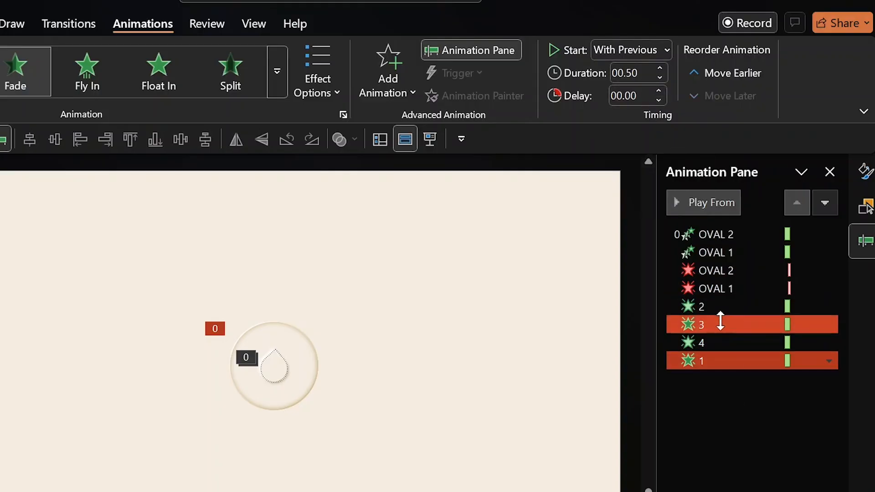
left_click(725, 309)
left_click_drag(726, 312, 725, 344)
left_click(704, 308, "ctrl")
left_click_drag(704, 312, 705, 327)
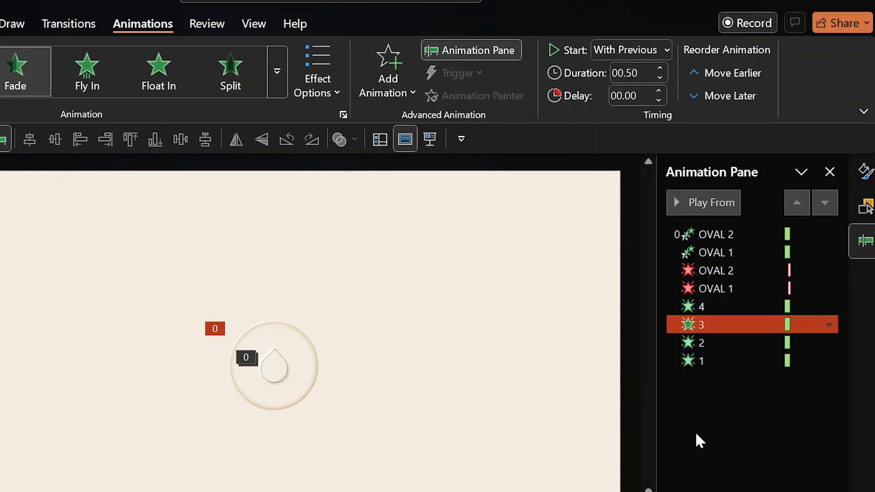
left_click(704, 443)
left_click(705, 362)
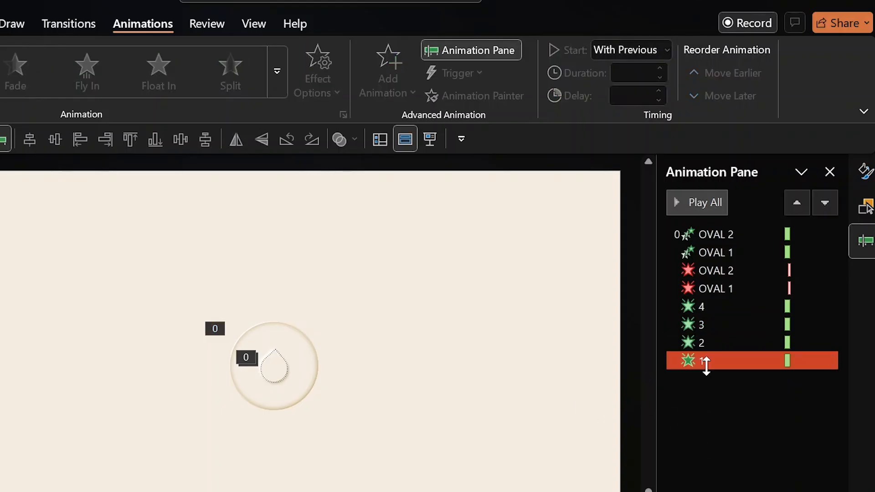
left_click(706, 324)
left_click(704, 309)
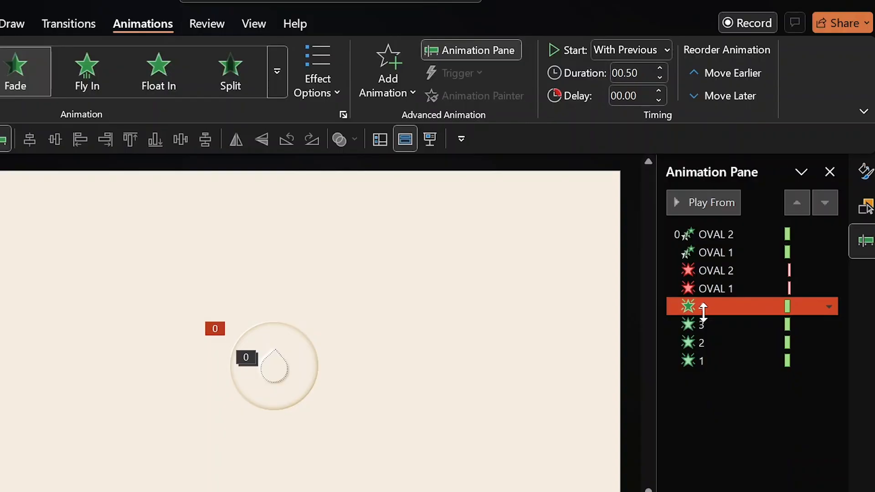
left_click(704, 329)
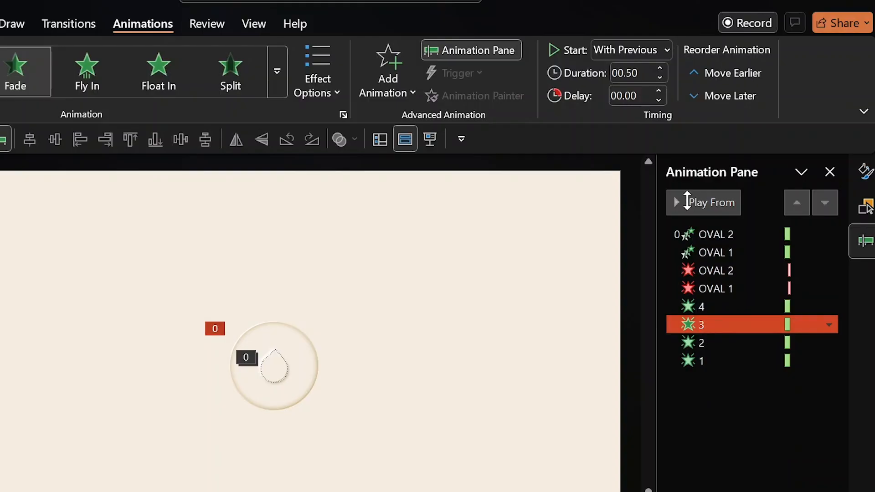
Stagger the Fade delays: animation 3 at 0.25 s, animation 2 at 0.50 s, animation 1 longer.
left_click(660, 91)
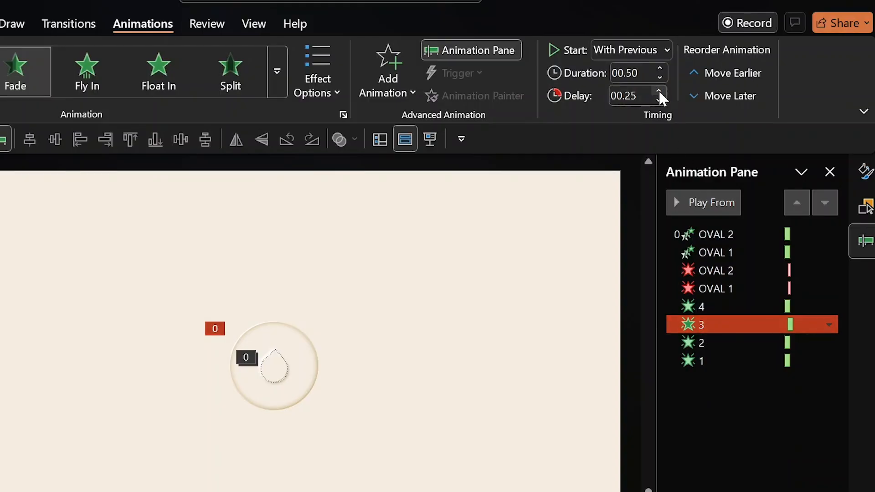
left_click(719, 344)
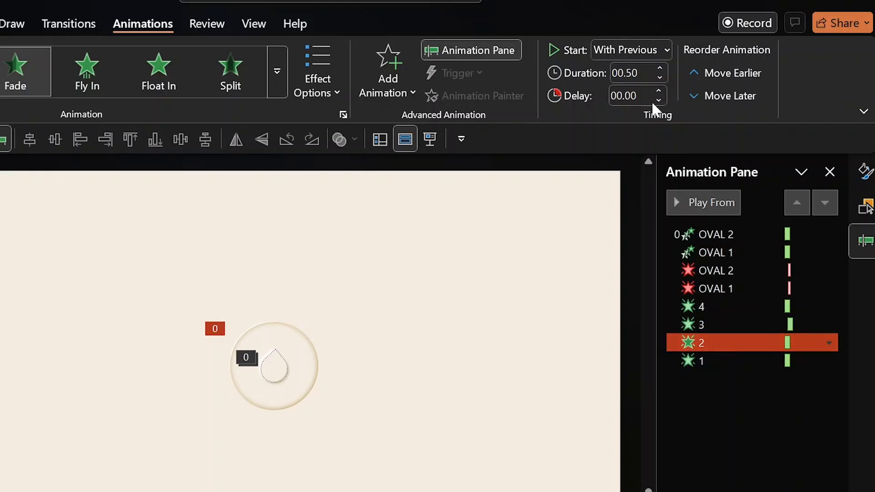
left_click(661, 88)
left_click(661, 88)
left_click(730, 360, "shift")
left_click(729, 360)
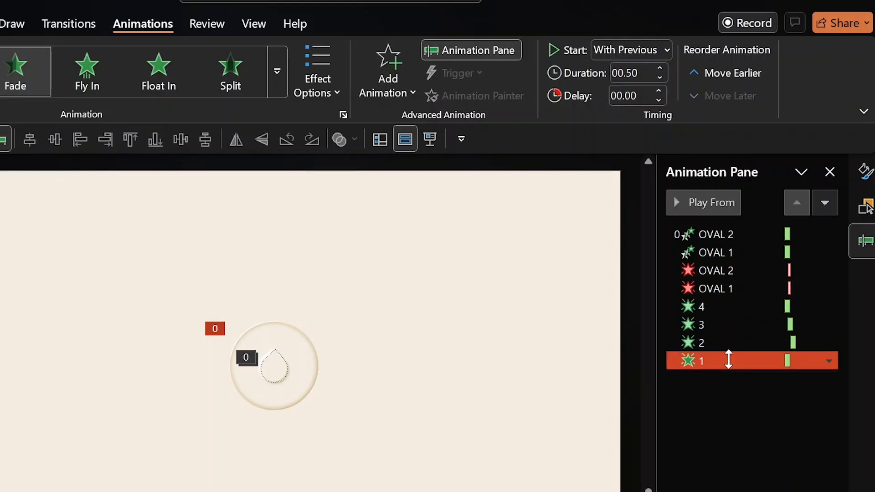
left_click(660, 89)
left_click(660, 89)
left_click(660, 89)
left_click(660, 91)
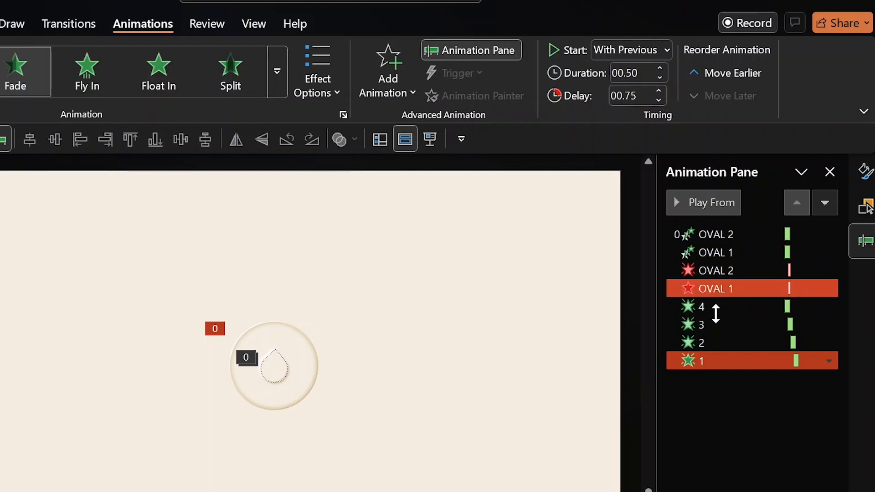
Select Fade entries 4 through 1 in the Animation Pane.
left_click(718, 343)
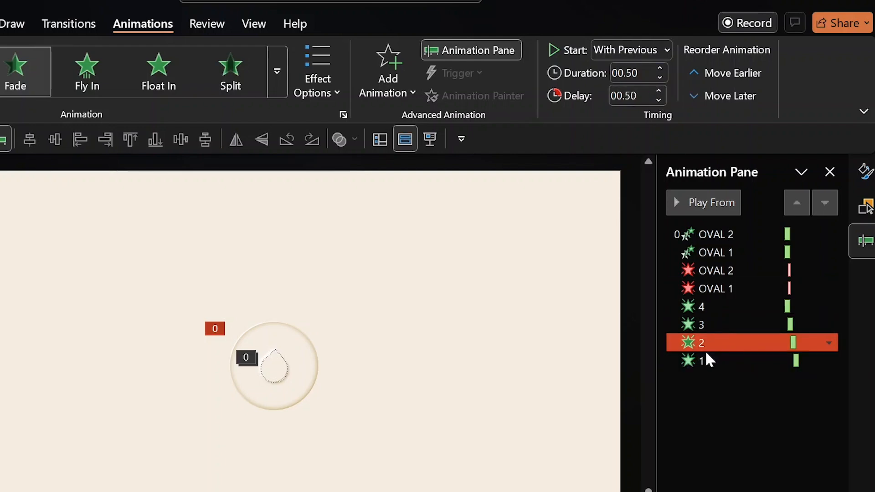
left_click(705, 305)
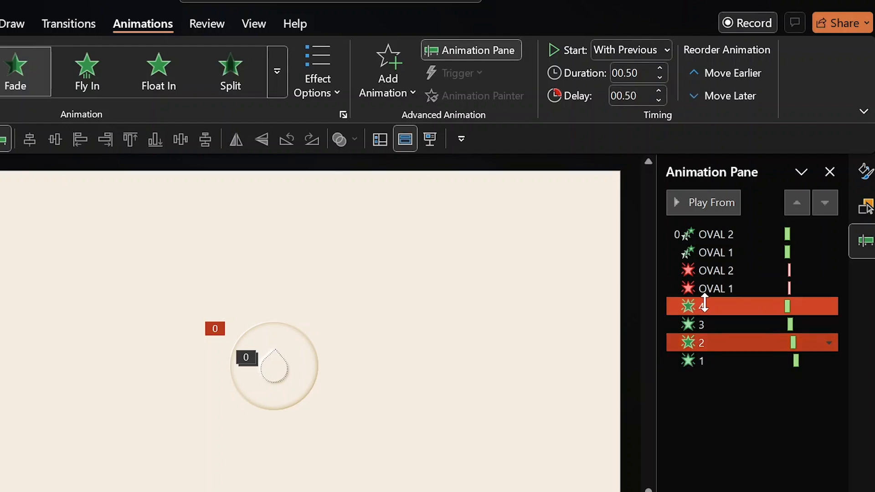
left_click(715, 361, "shift")
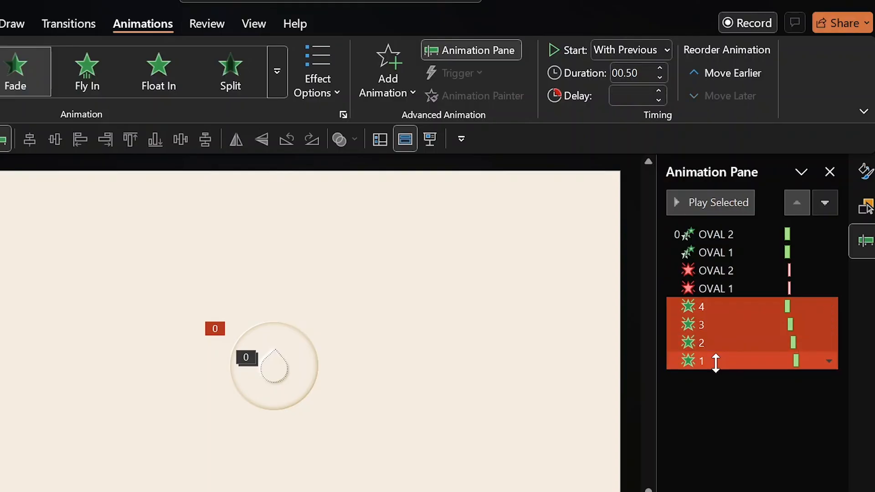
Add a Grow/Shrink emphasis starting With Previous, with 0 delay and 1.50 s duration.
left_click(389, 99)
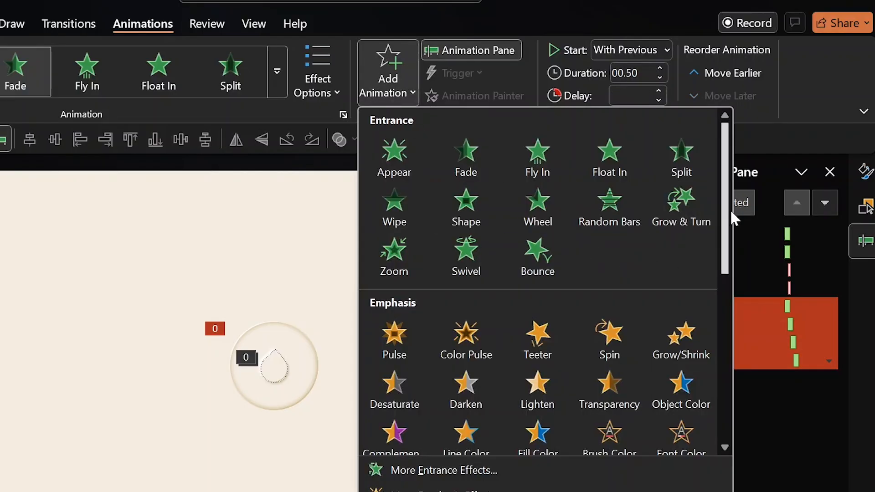
left_click_drag(727, 226, 719, 273)
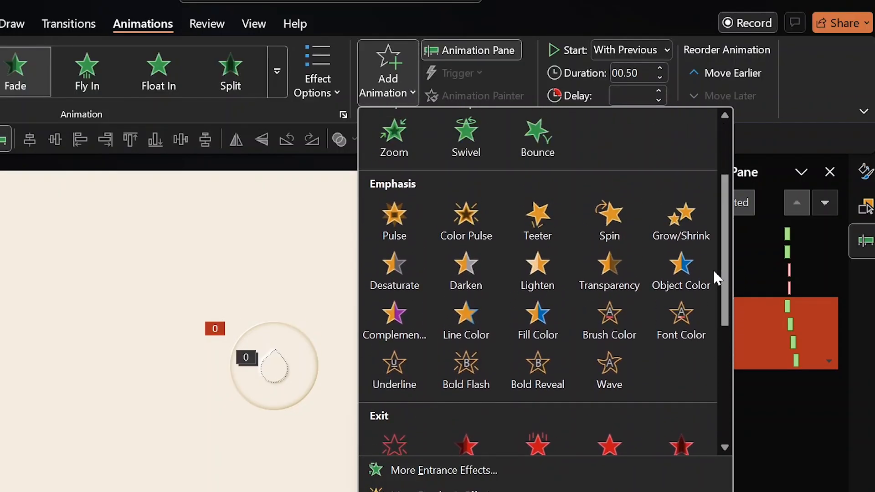
left_click(684, 218)
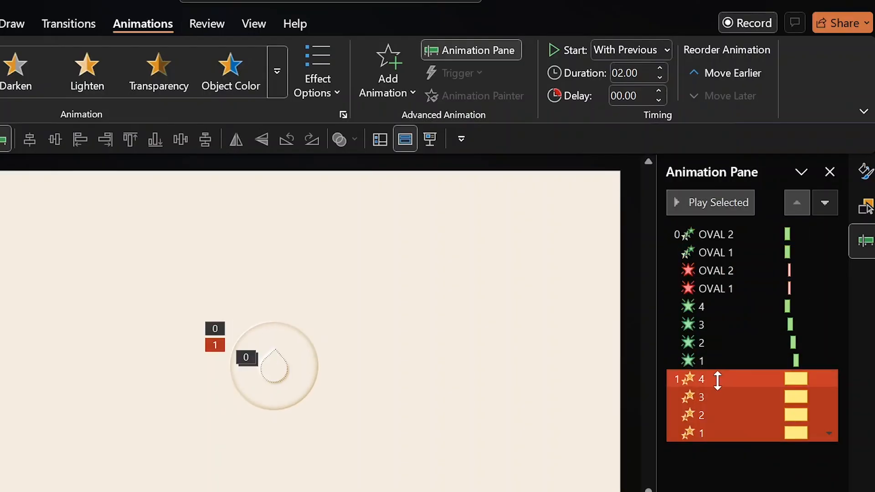
left_click(652, 51)
left_click(632, 94)
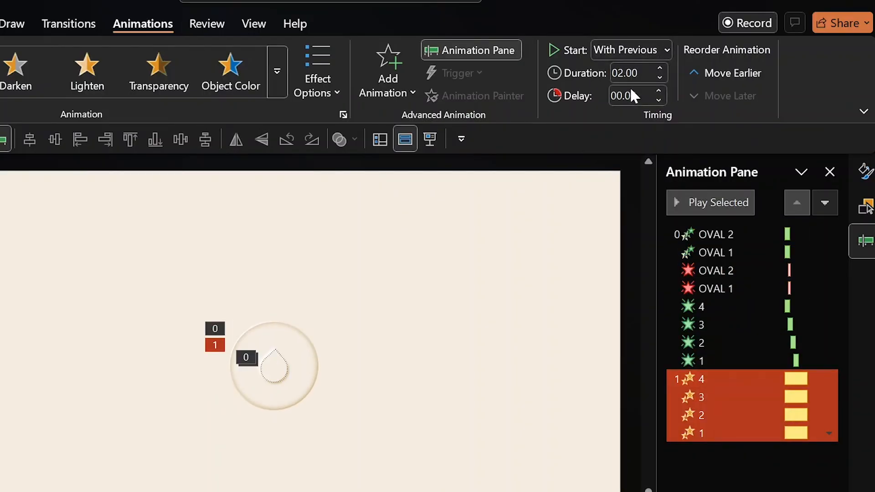
left_click(658, 100)
left_click(658, 100)
left_click(658, 100)
left_click(660, 77)
left_click(660, 77)
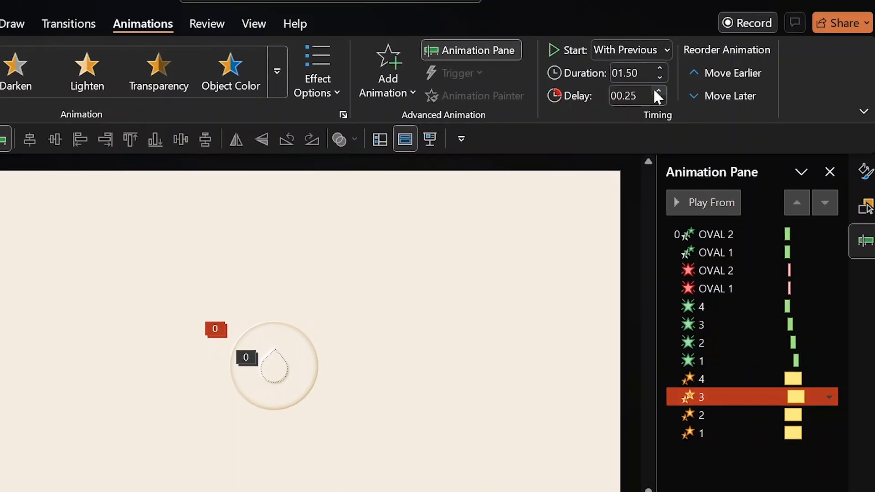
Stagger the Grow/Shrink delays, raising entry 2 to 0.5 s and entry 1 to 0.75 s.
left_click(732, 422, "shift")
left_click(736, 415)
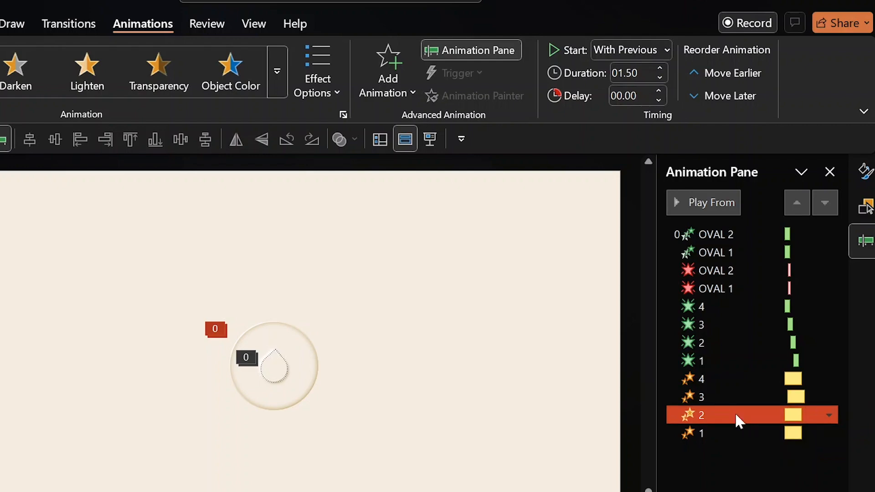
left_click(659, 91)
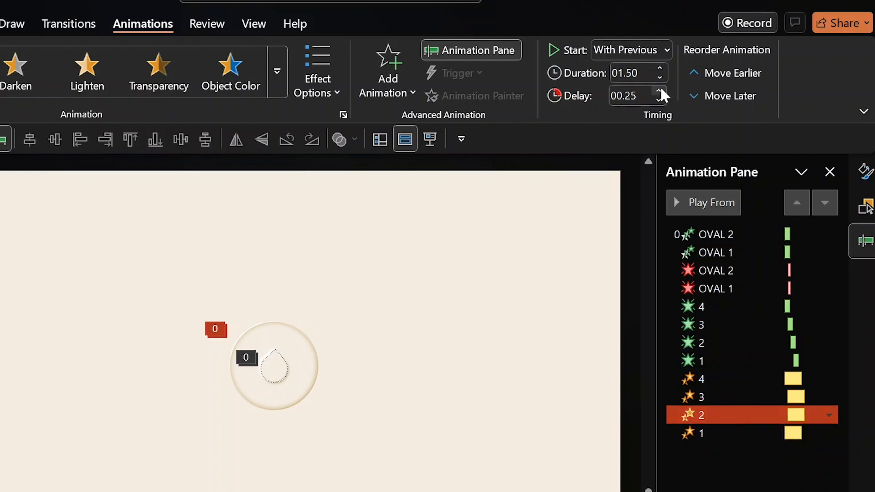
left_click(659, 92)
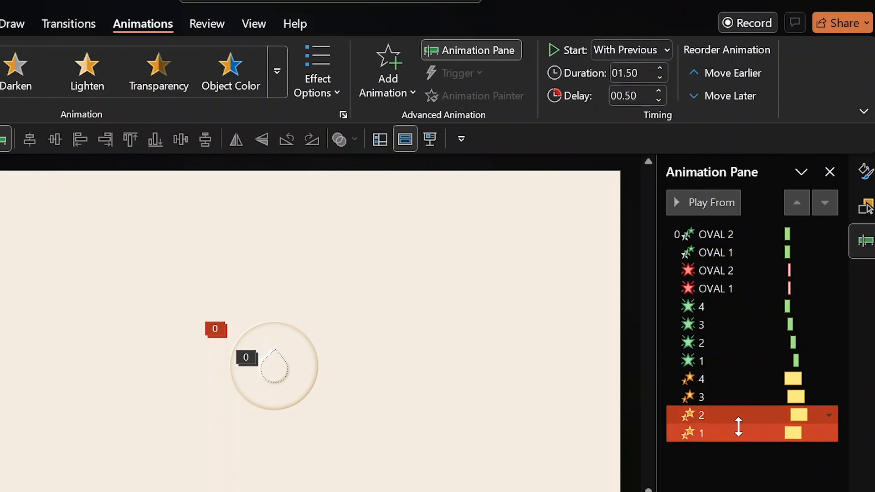
left_click(736, 430)
left_click(660, 91)
left_click(659, 90)
left_click(660, 91)
left_click(734, 415)
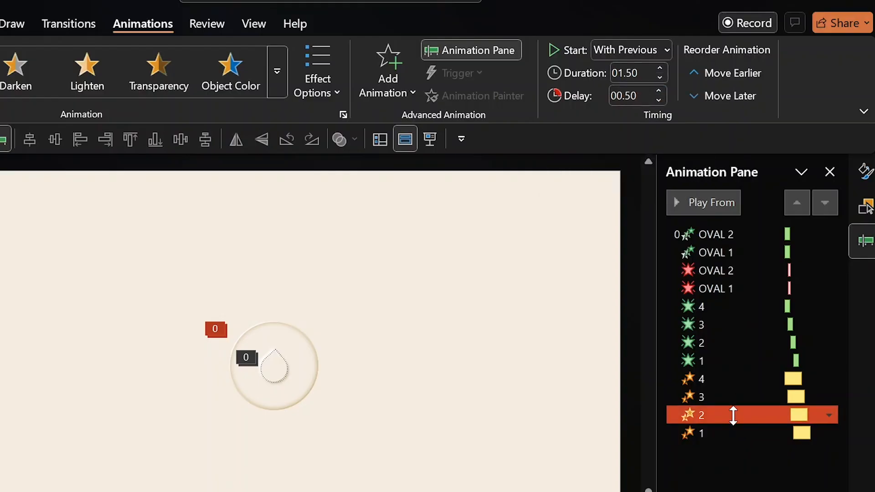
left_click(747, 398, "shift")
left_click(748, 382)
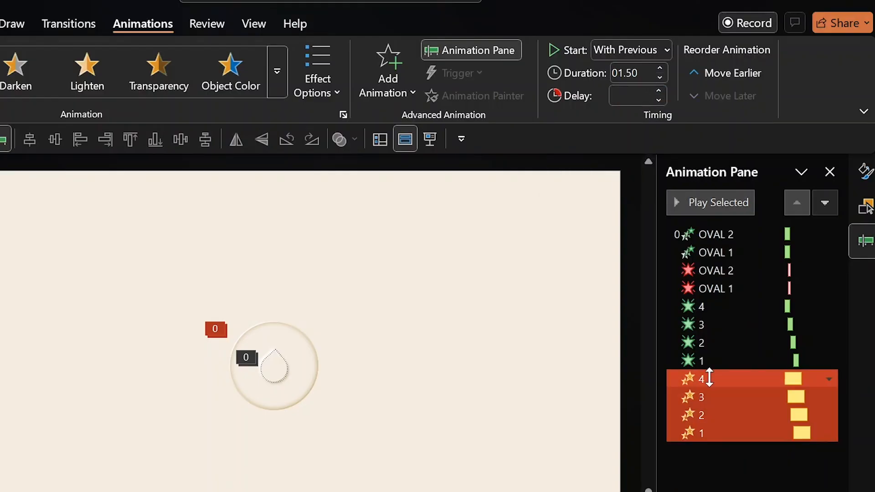
Set Grow/Shrink entry 4's custom size to 800%.
right_click(709, 378)
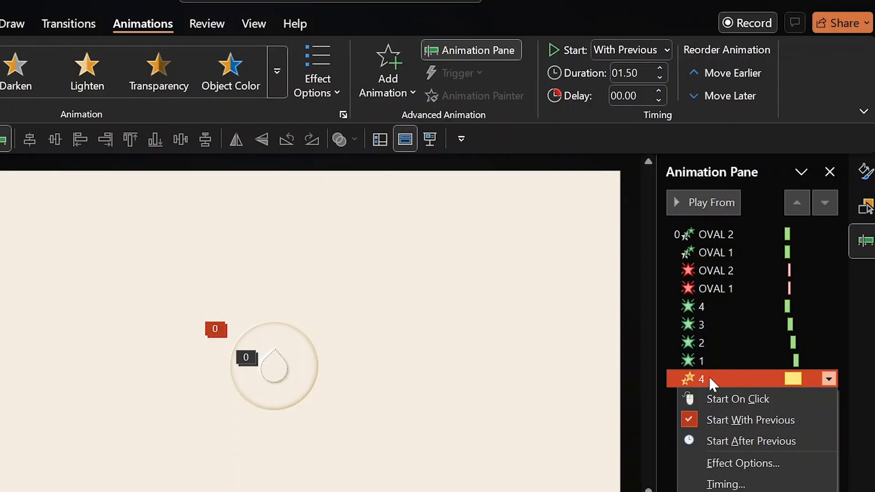
left_click(730, 462)
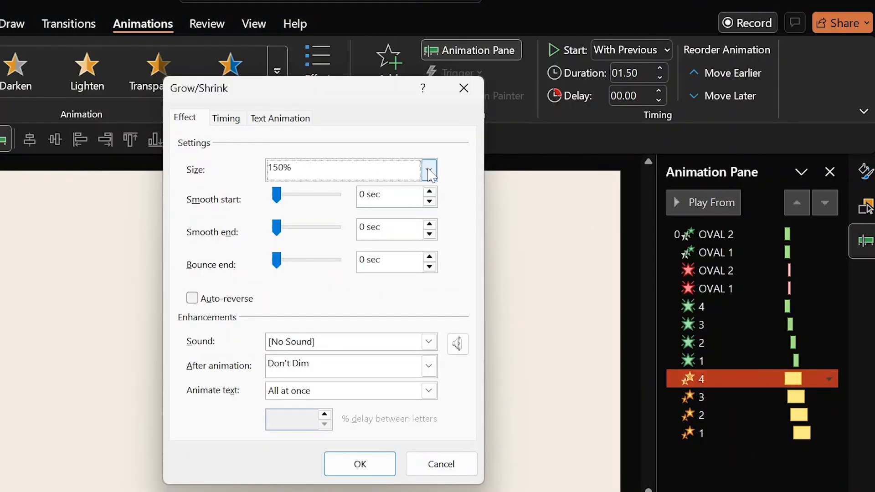
left_click(429, 171)
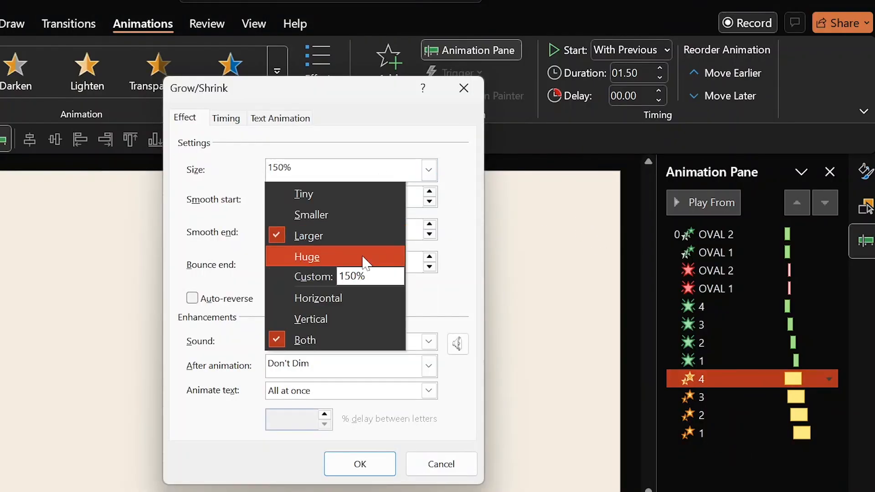
left_click(351, 275)
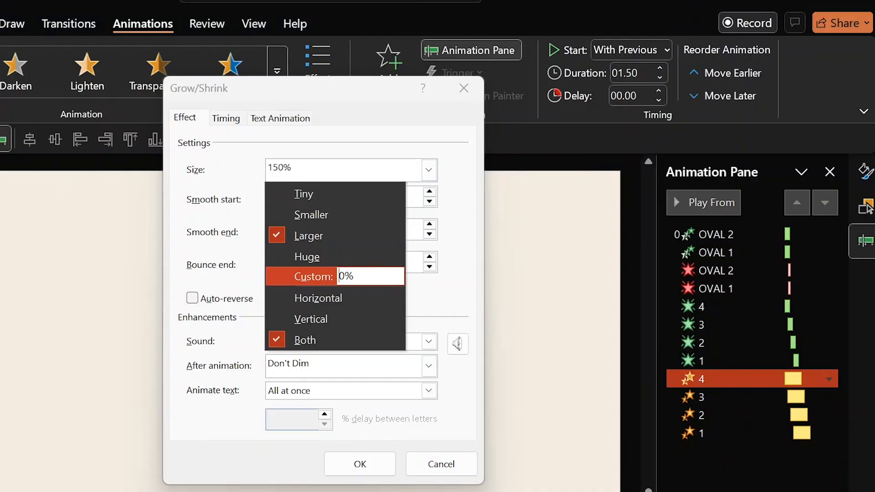
key("Return")
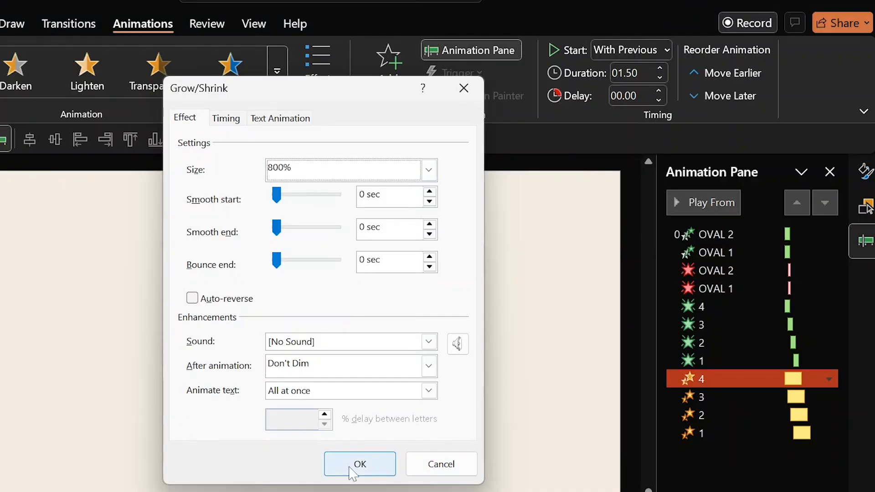
left_click(356, 464)
Set Grow/Shrink entry 3's custom size to 600%.
left_click(711, 398)
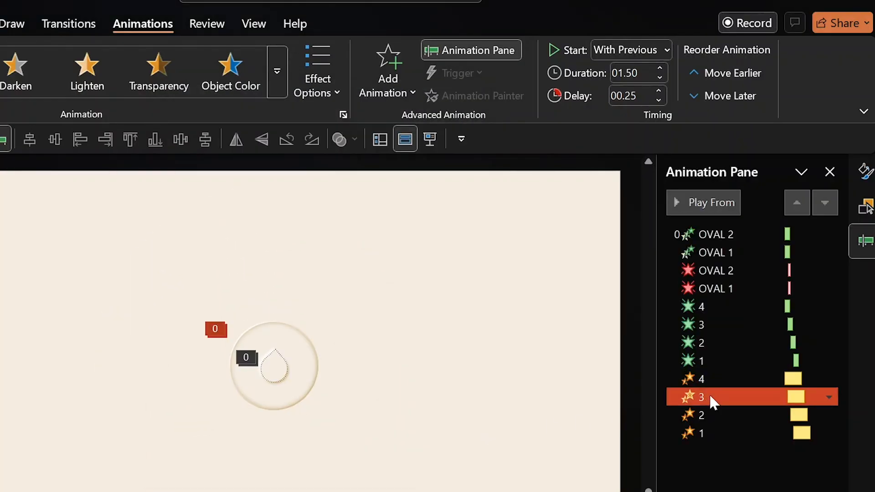
right_click(711, 397)
left_click(733, 480)
left_click(428, 170)
left_click(351, 275)
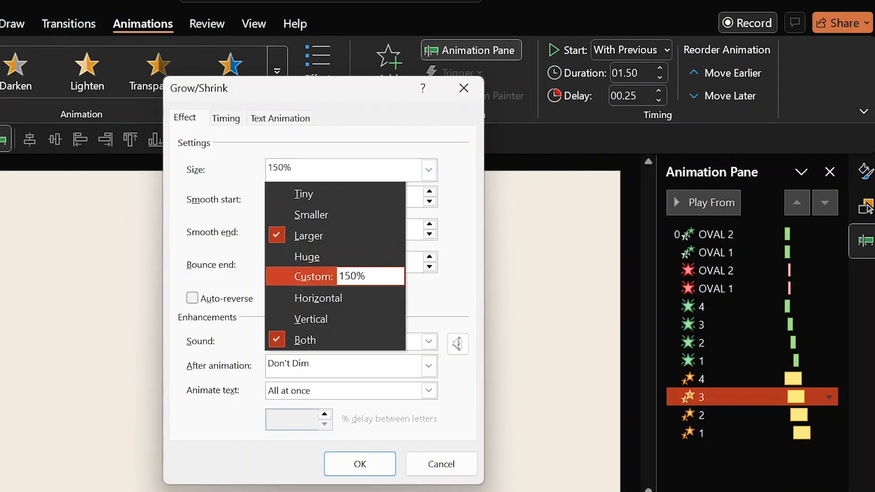
type("60")
key("Return")
key("Return")
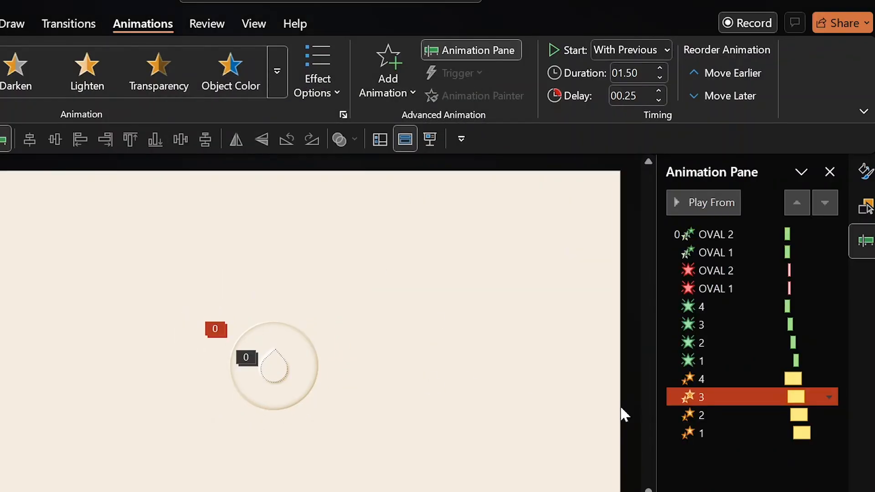
Set Grow/Shrink entry 2's custom size to 400%.
double_click(697, 415)
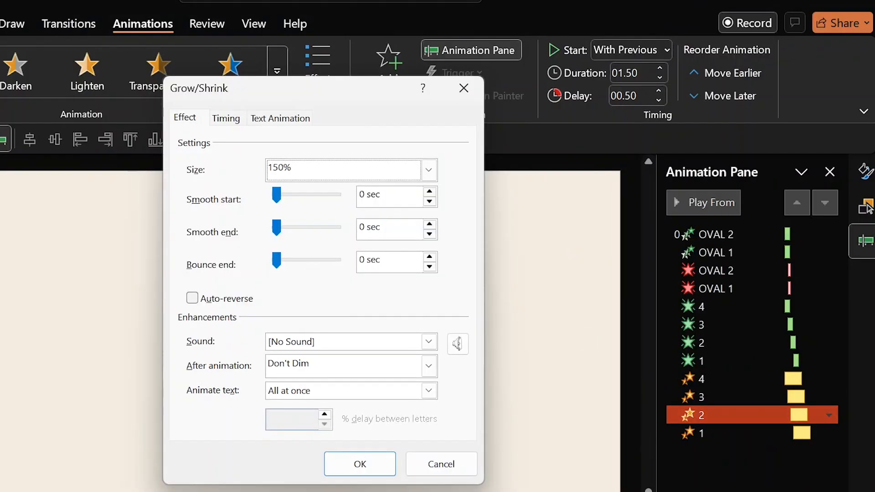
left_click(284, 170)
type("400")
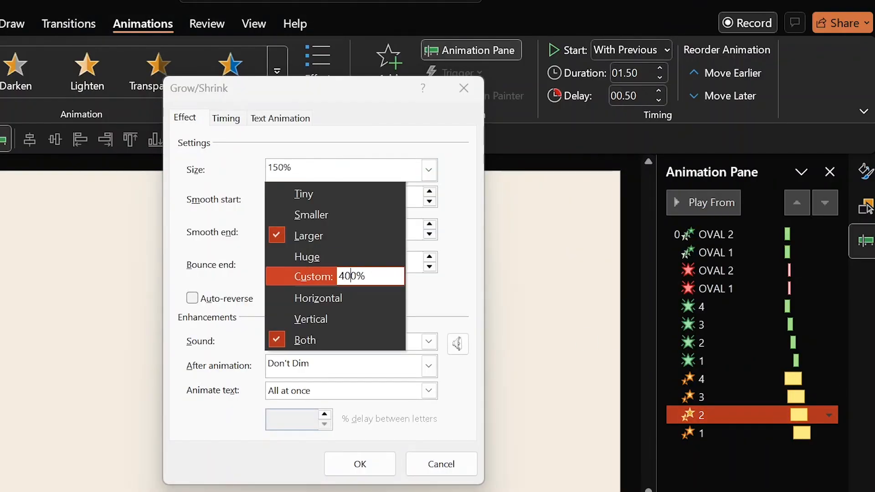
key("Return")
key("Return")
Set Grow/Shrink entry 1's custom size to 200%.
double_click(723, 434)
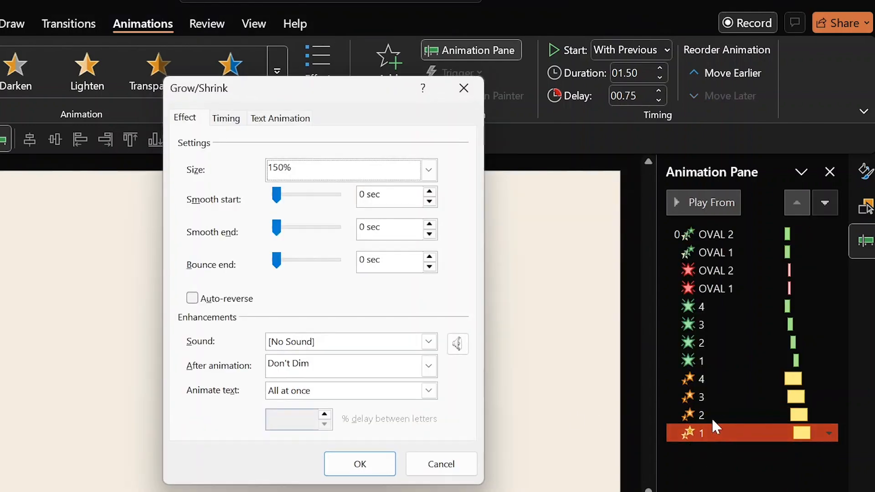
left_click(315, 172)
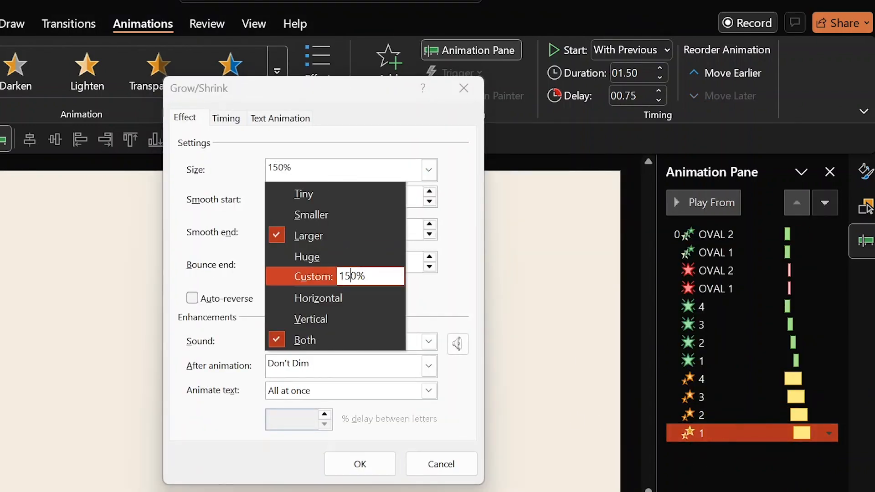
key("BackSpace")
type("20")
key("Return")
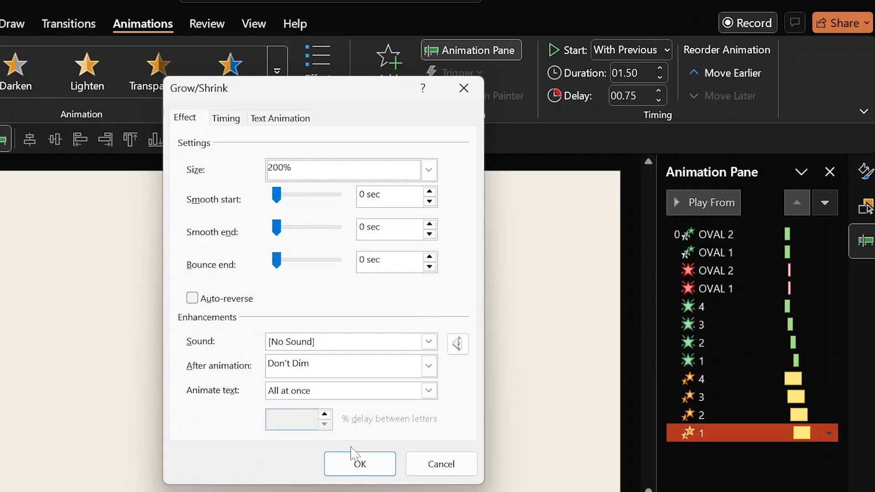
left_click(359, 463)
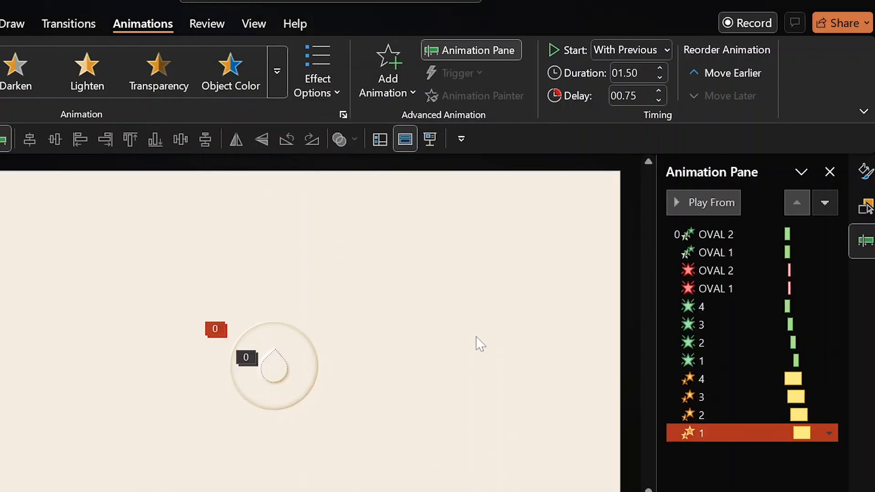
Preview all animations, reset slide 1 to its layout, and run the slide show.
left_click(476, 304)
left_click(684, 204)
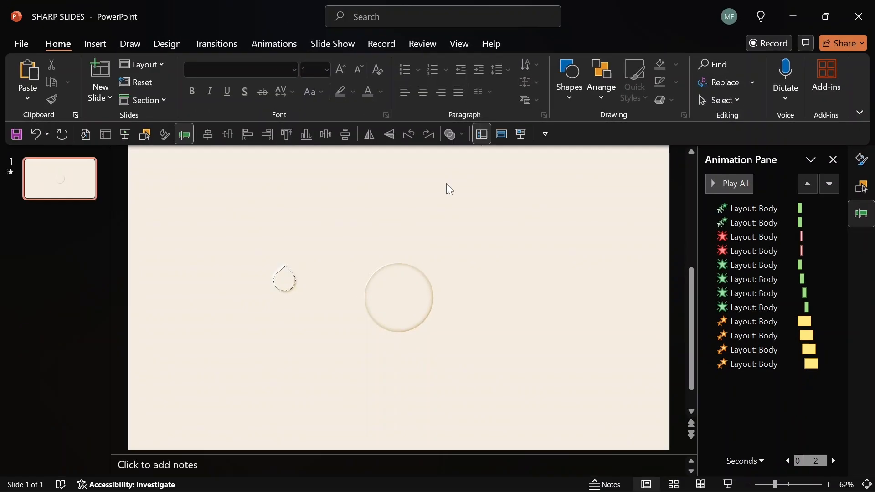
left_click(144, 82)
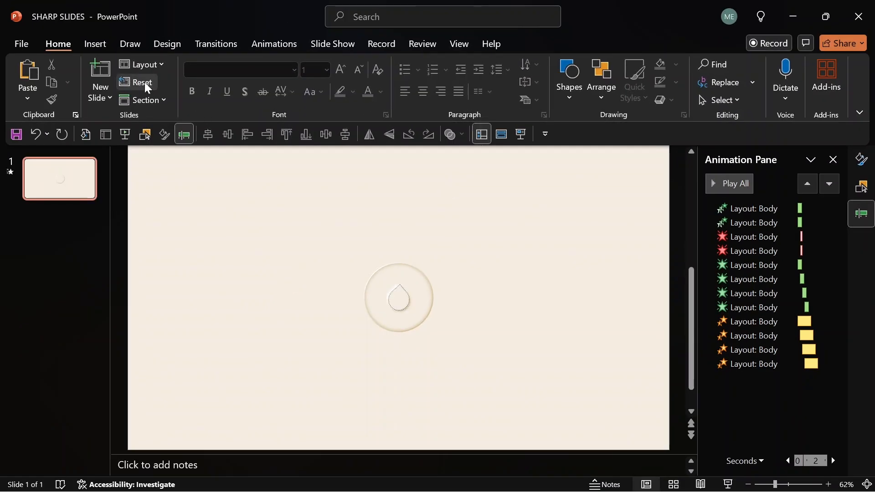
left_click(730, 485)
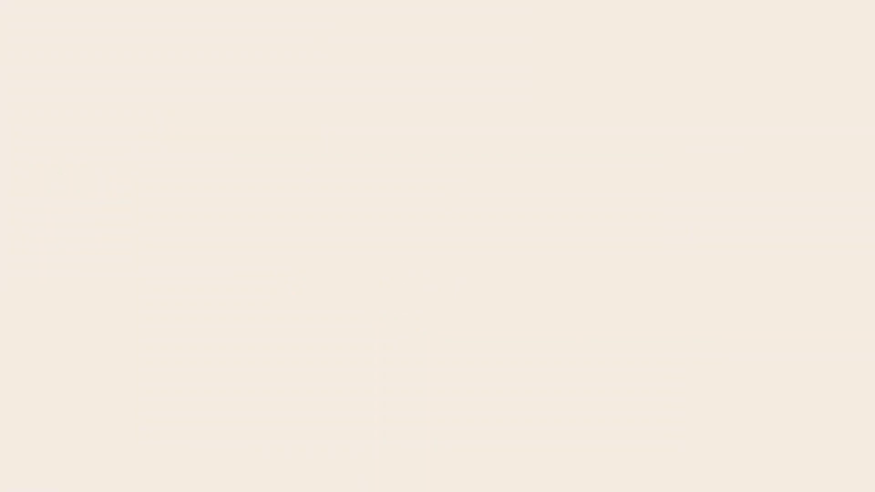
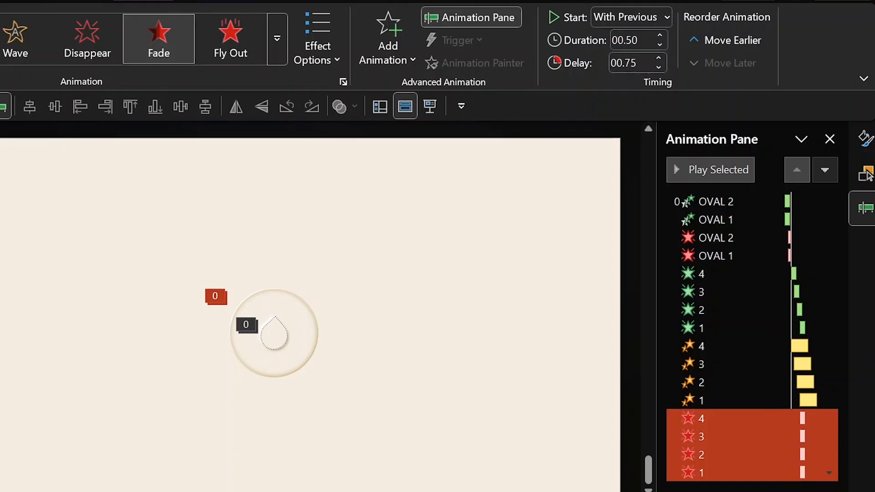
Delay the four red-star animations to 1.00 s, then piece 3 to 1.25 s and piece 2 to 1.50 s.
left_click(659, 58)
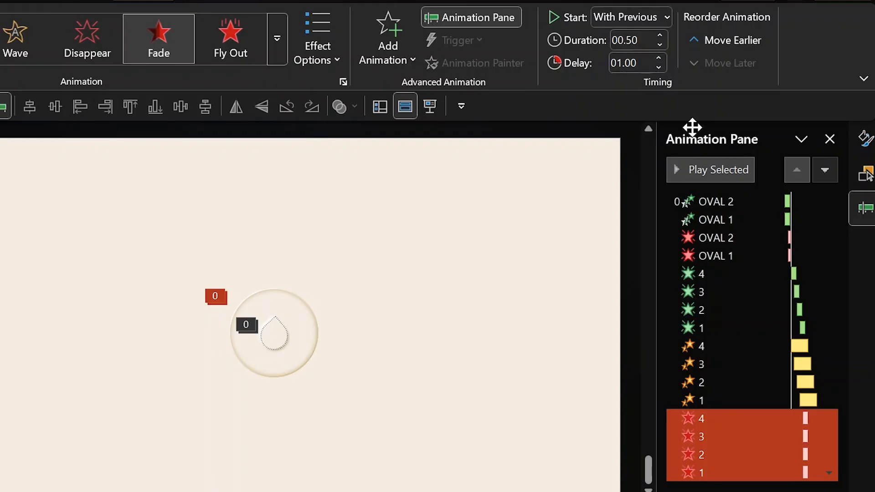
left_click(738, 434)
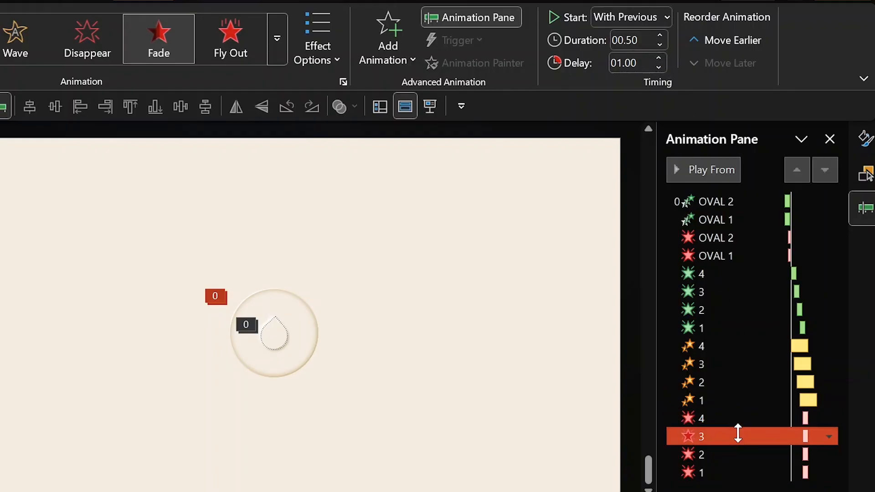
left_click(657, 56)
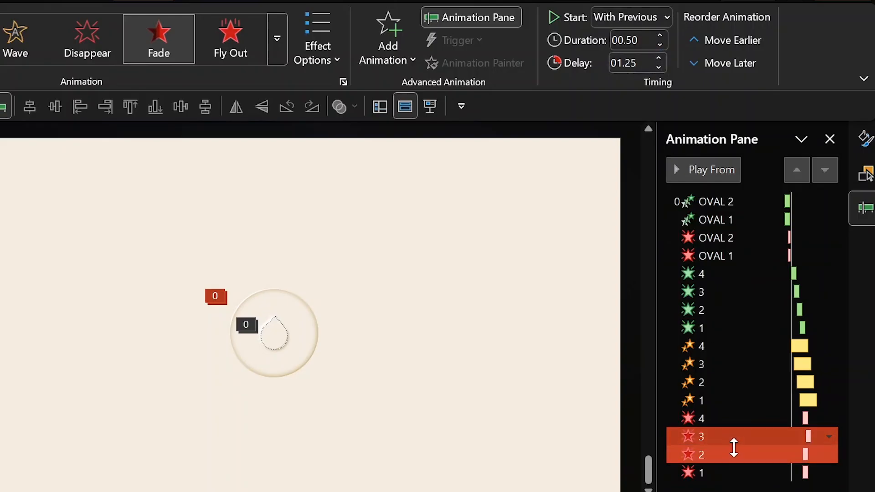
left_click(737, 454)
left_click(660, 56)
left_click(660, 57)
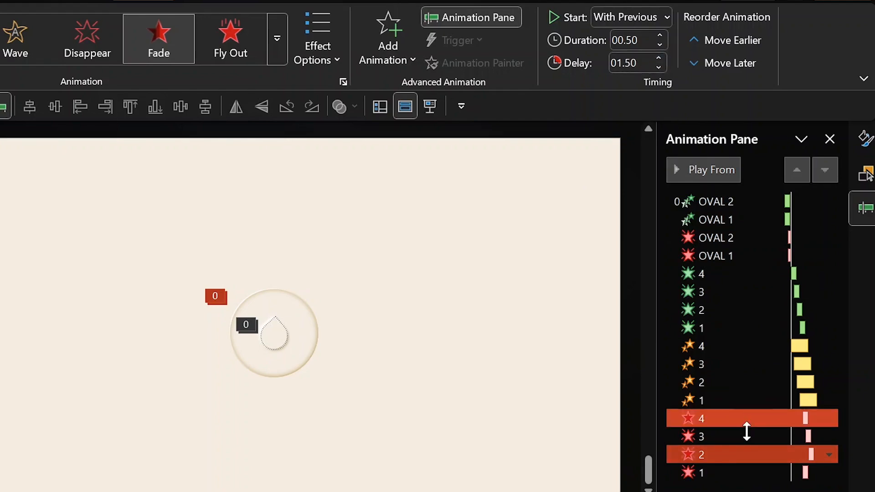
Raise piece 1's red-star delay to 1.75 s and preview the sequence from there.
left_click(738, 473)
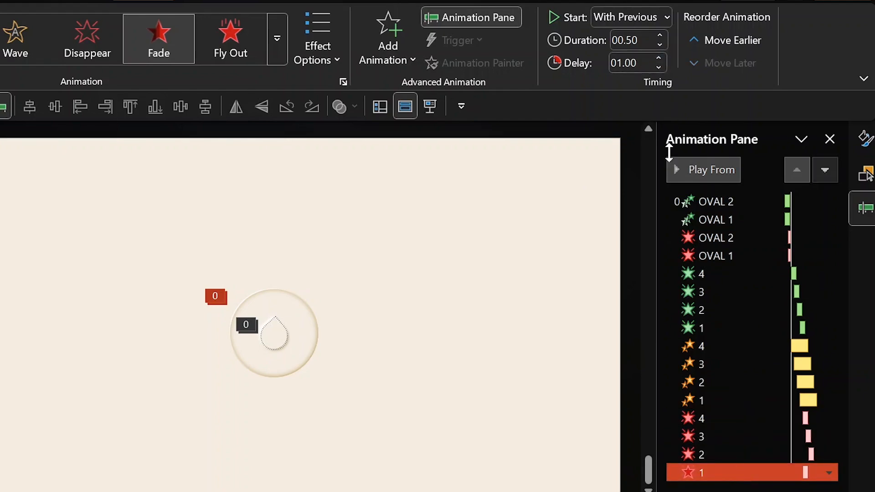
left_click(659, 57)
left_click(659, 57)
left_click(658, 57)
left_click(682, 171)
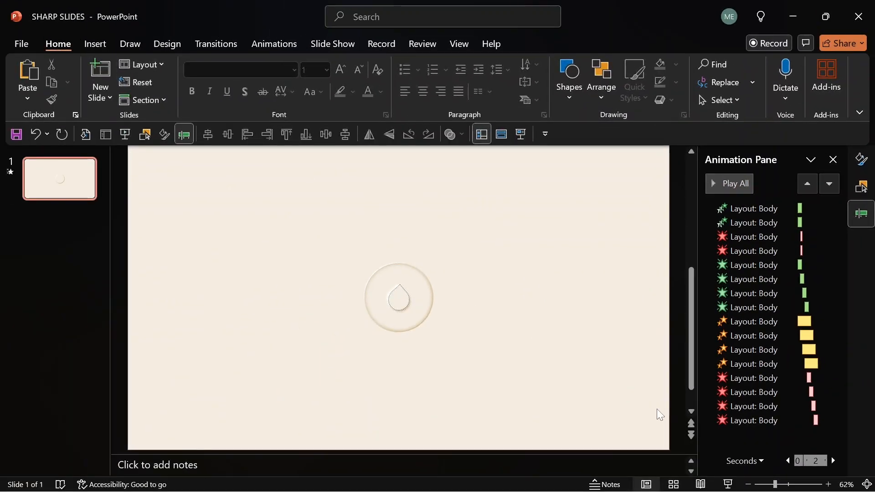
Run the slide show to preview the logo animation, then return to Slide Master view.
left_click(727, 485)
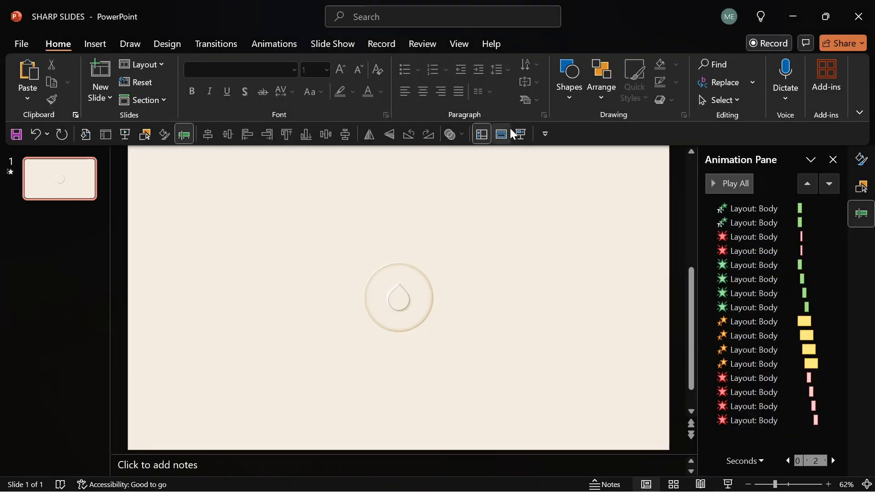
left_click(504, 134)
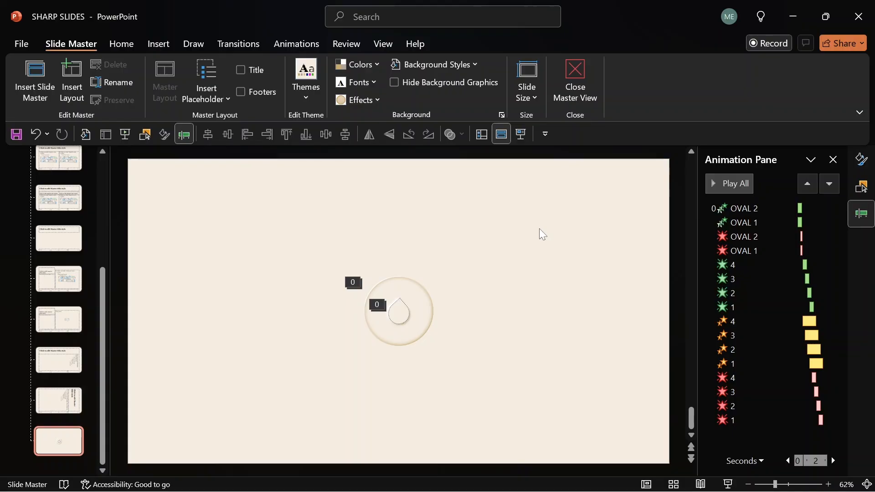
Add a title placeholder and draw a text placeholder beneath it, then select the logo pieces.
left_click(241, 70)
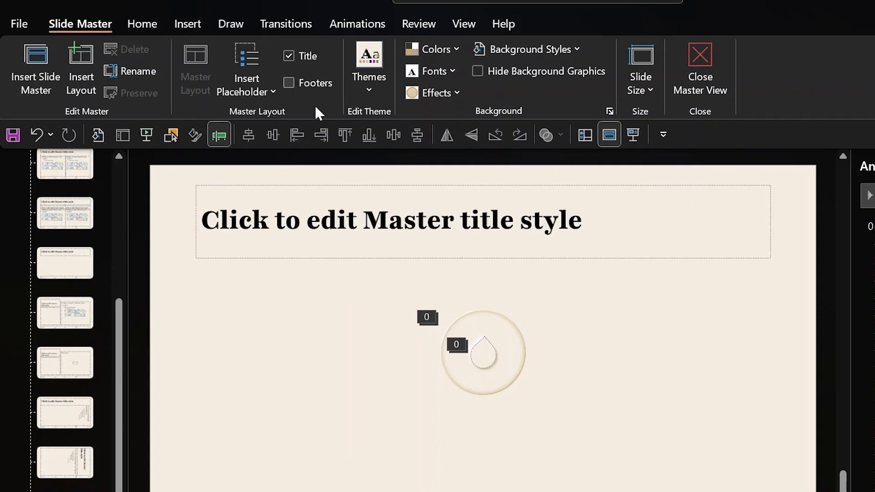
left_click(416, 221)
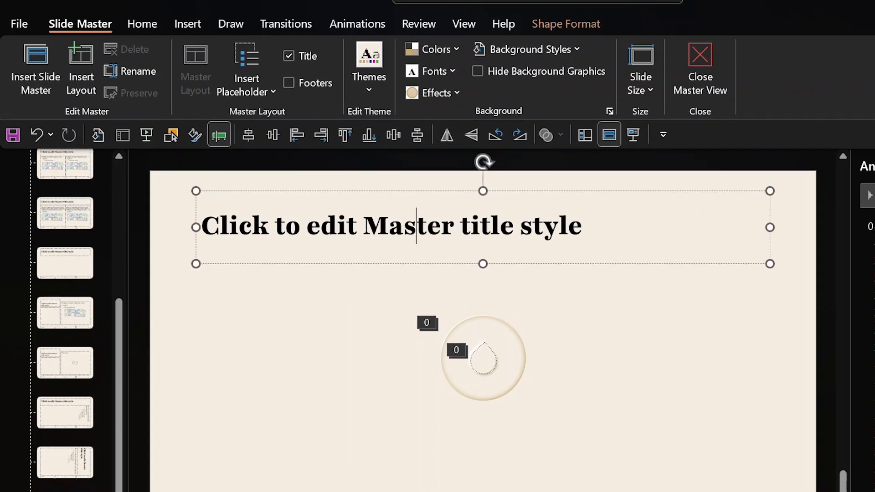
left_click(254, 82)
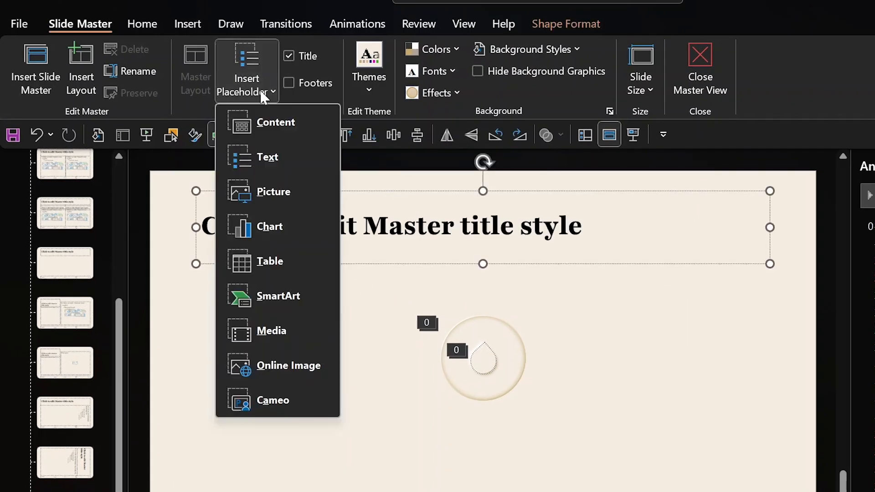
left_click(274, 156)
left_click_drag(203, 289, 789, 332)
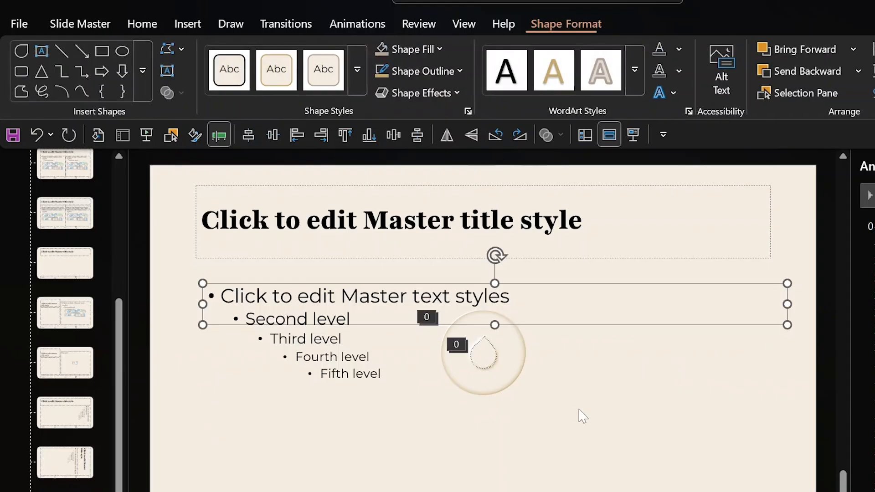
left_click_drag(602, 430, 375, 247)
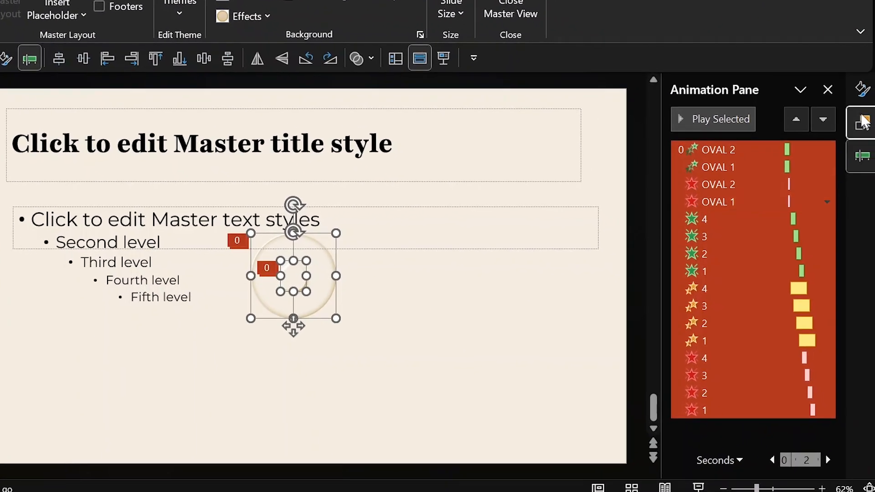
left_click(864, 122)
Hide OVAL 1, OVAL 2 and logo pieces 1–4 in the Selection Pane.
left_click(806, 187)
left_click(805, 207)
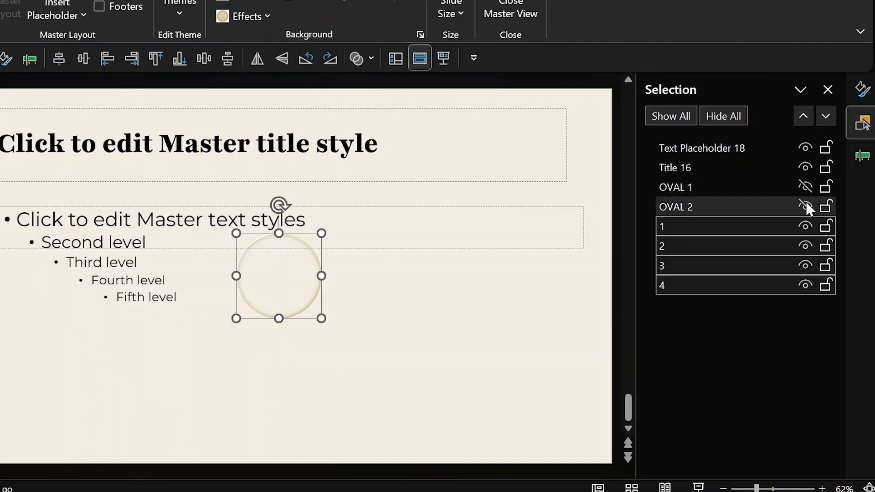
left_click(806, 226)
left_click(806, 247)
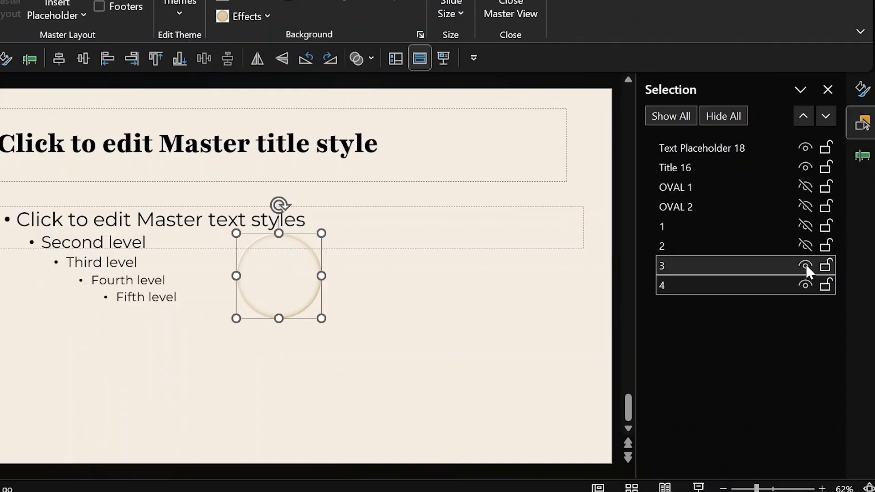
left_click(806, 265)
left_click(805, 283)
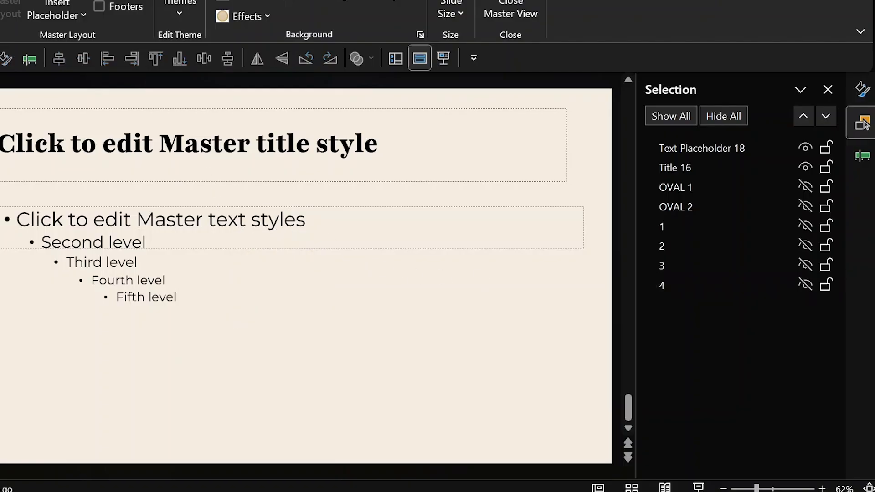
left_click(117, 219)
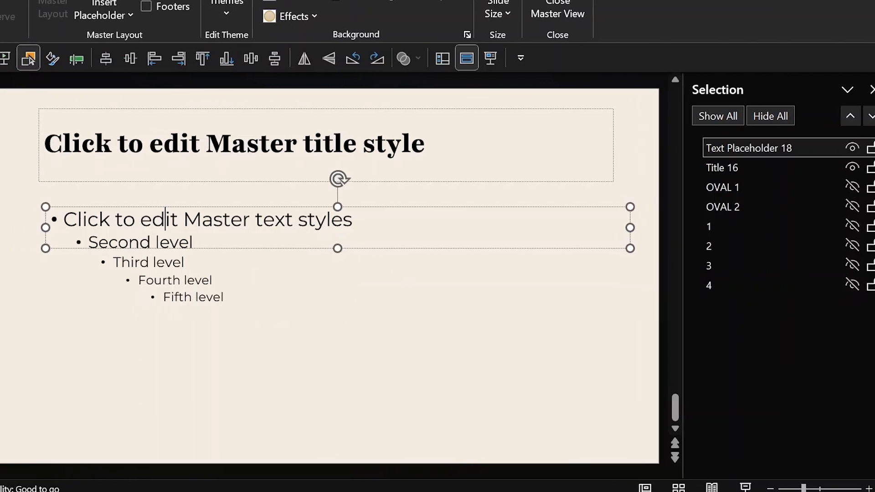
Replace the body placeholder's sample text with the title's master text.
key("ctrl+a")
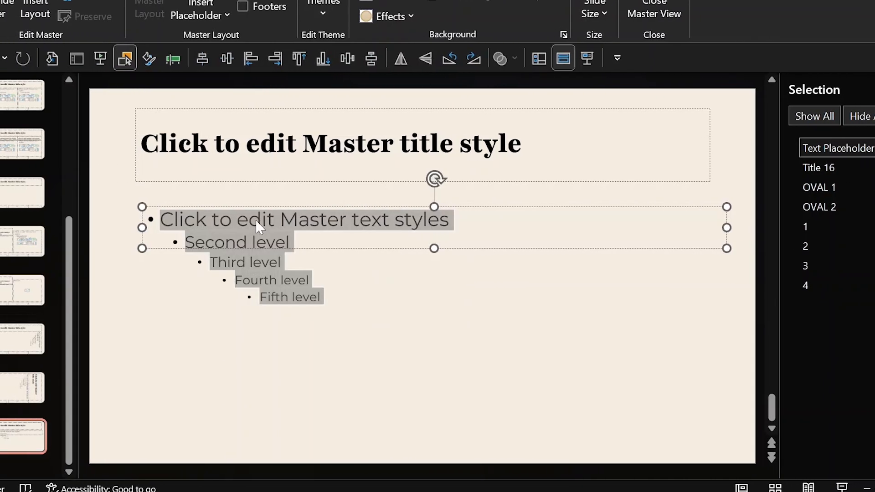
key("Delete")
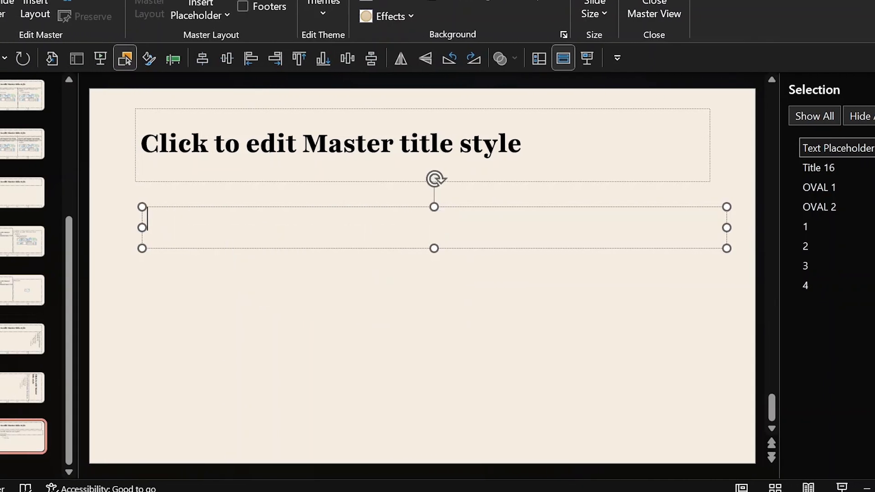
left_click(214, 145)
key("ctrl+a")
key("ctrl+c")
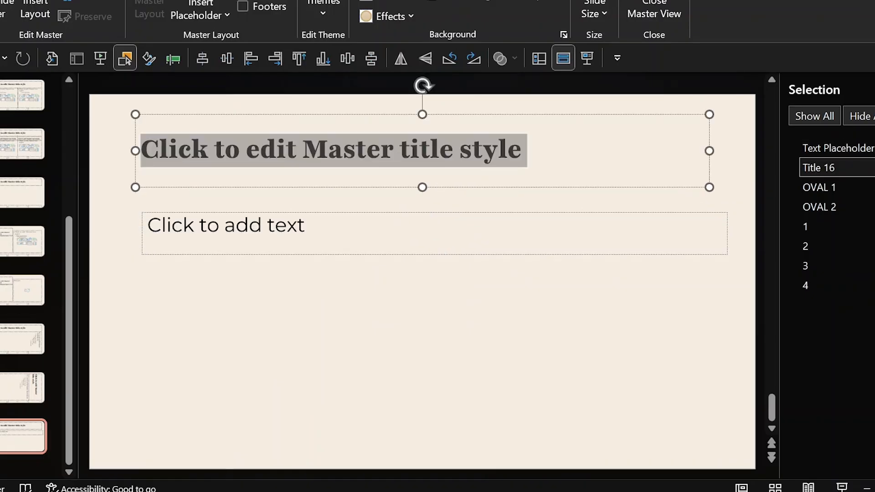
left_click(218, 226)
key("ctrl+v")
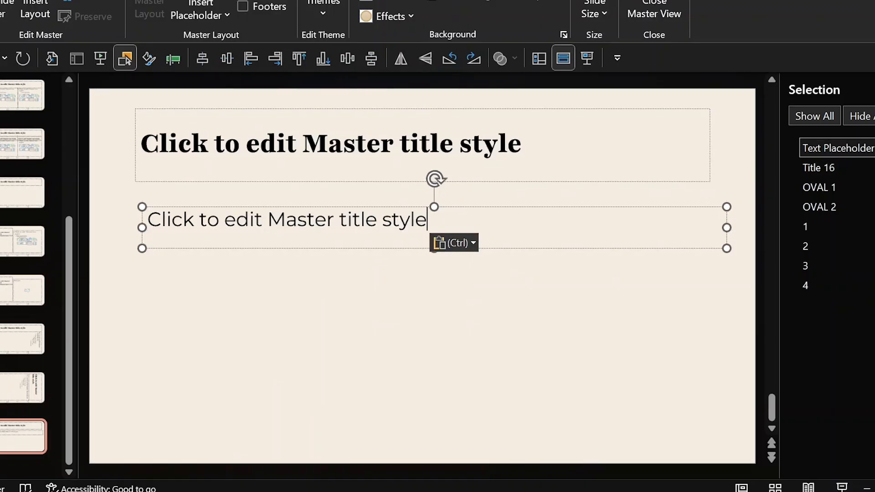
Size the body placeholder to match the title: 11.5-inch width, 1.45-inch height.
left_click(240, 144)
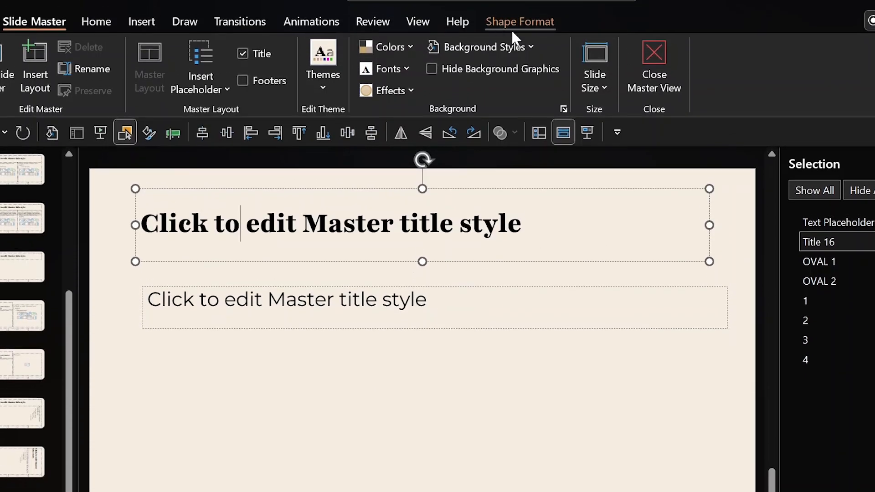
left_click(512, 25)
left_click(814, 54)
key("Tab")
left_click(301, 301)
key("ctrl+c")
left_click(814, 81)
key("ctrl+v")
left_click(813, 53)
key("super+v")
left_click(700, 220)
left_click_drag(822, 55, 792, 53)
key("super+v")
left_click(693, 279)
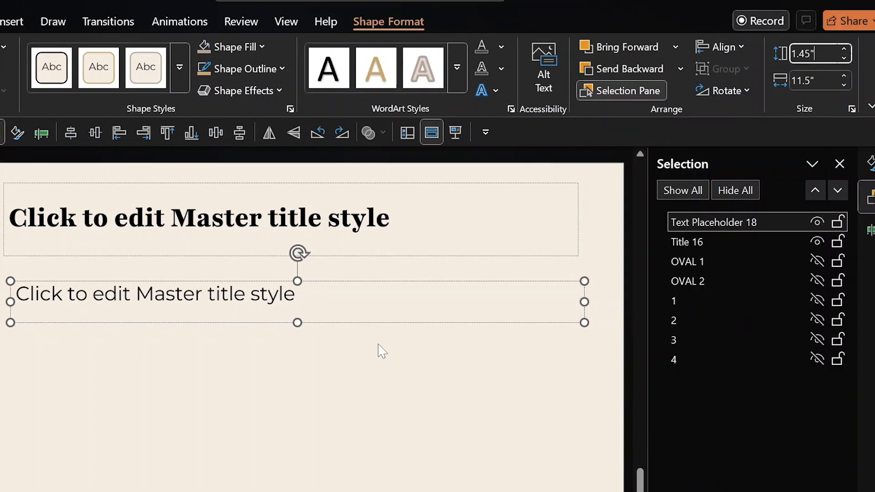
key("Return")
Format both placeholders in 72 pt Playfair 9pt Black (Headings), centred.
left_click(292, 219, "shift")
left_click(67, 22)
left_click(101, 20)
left_click(355, 52)
type("72")
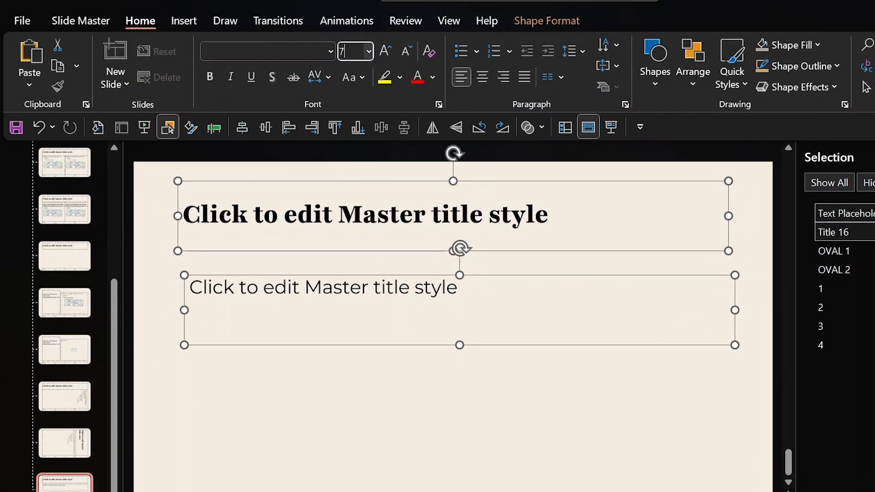
key("Return")
left_click(292, 52)
type("Playfair 9pt Black (Headings)")
key("Return")
key("ctrl+e")
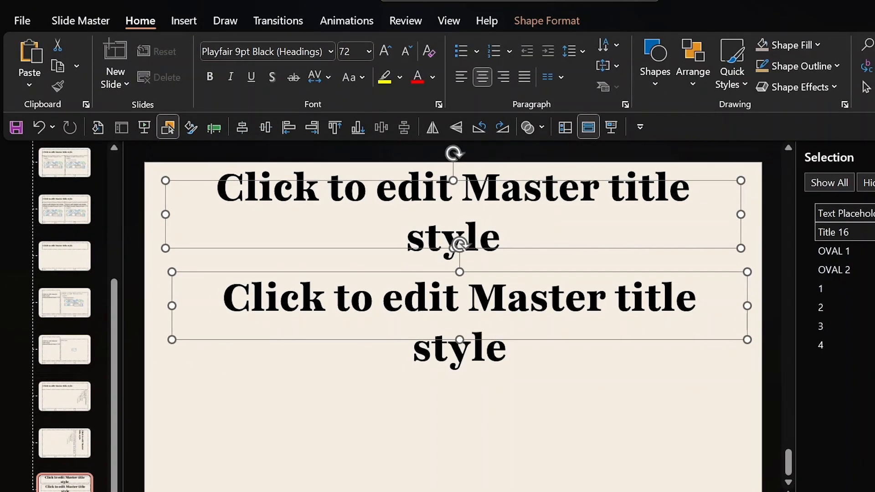
Remove the word 'style' from the end of both placeholders' text.
left_click(500, 238)
key("BackSpace")
key("BackSpace")
key("BackSpace")
key("BackSpace")
key("BackSpace")
key("BackSpace")
left_click(507, 348)
key("BackSpace")
key("BackSpace")
key("BackSpace")
key("BackSpace")
key("BackSpace")
key("BackSpace")
Rename the placeholder layers FIRST TITLE and DUPLICATE TITLE.
left_click(853, 214)
left_click_drag(744, 214, 627, 216)
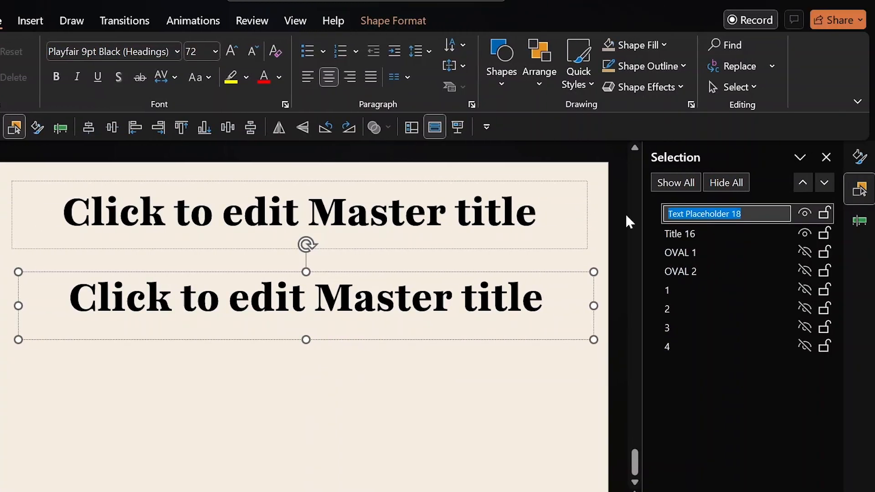
type("FIRST TITLE")
key("Tab")
type("DUPLICATE TITLE")
left_click(683, 233)
type("LICATE")
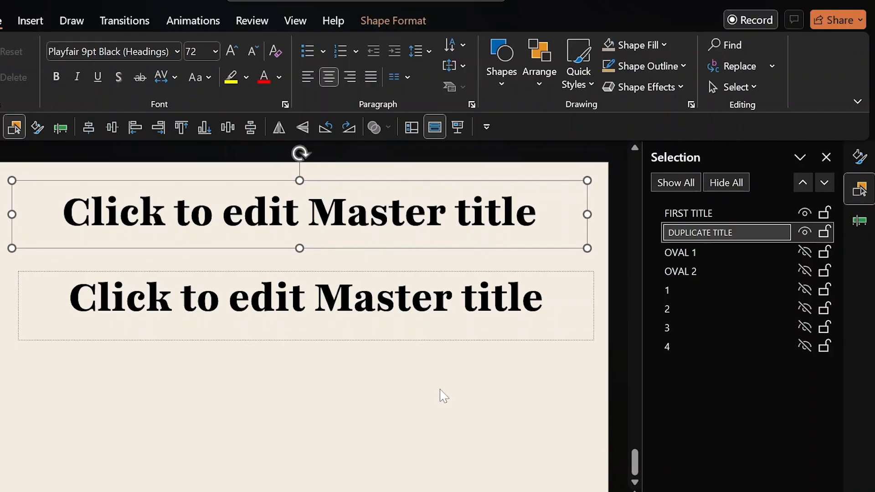
key("ctrl+a")
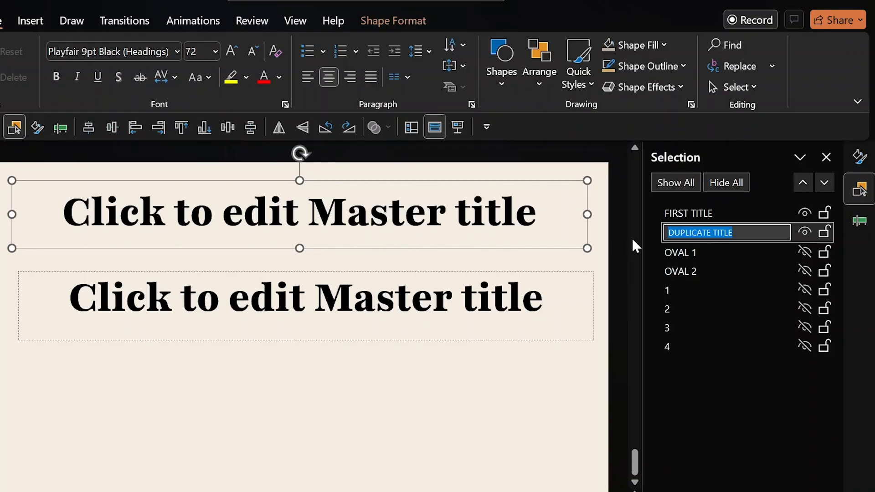
left_click(739, 214)
Centre the lower title horizontally and vertically, then select it via its layer.
left_click(88, 132)
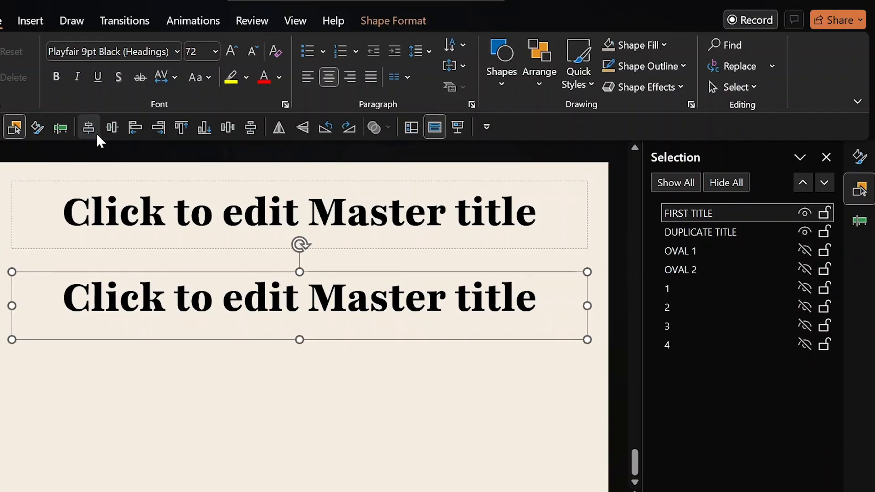
left_click(112, 130)
left_click(189, 212)
left_click(280, 424)
left_click(718, 233)
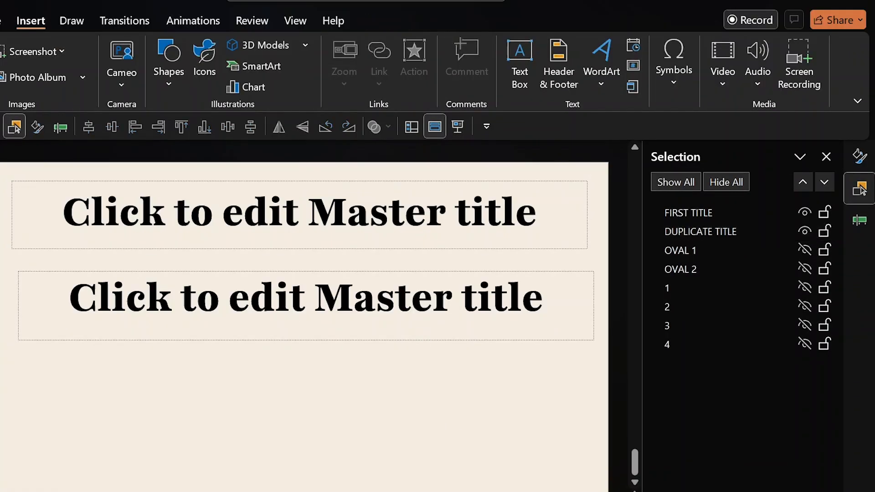
left_click(678, 217)
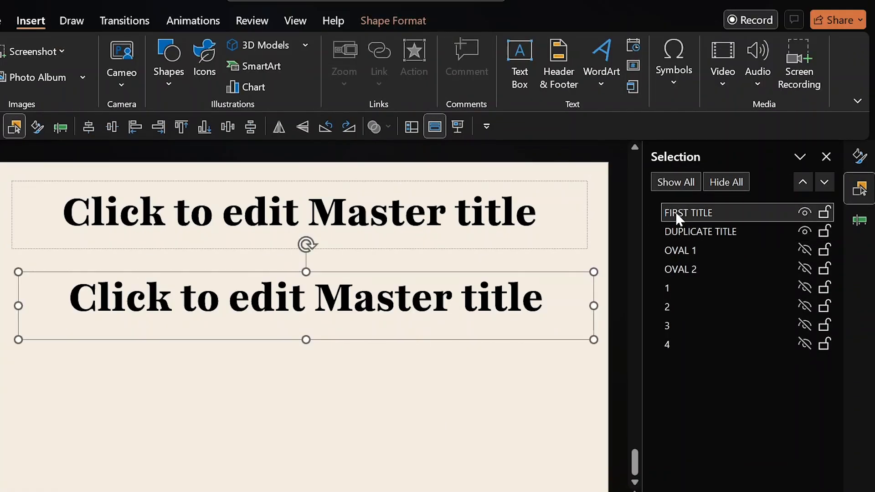
Give the title text a gradient fill, removing the middle stop and making the first stop black.
left_click(860, 156)
left_click(752, 187)
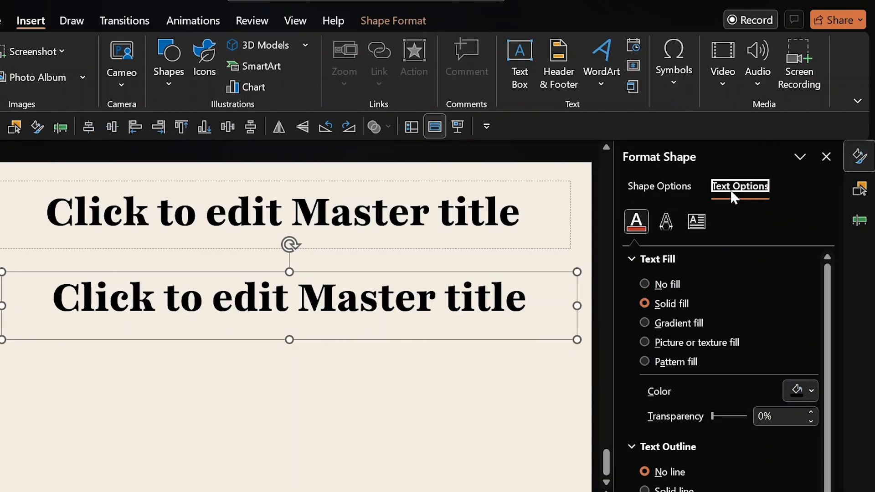
left_click(644, 323)
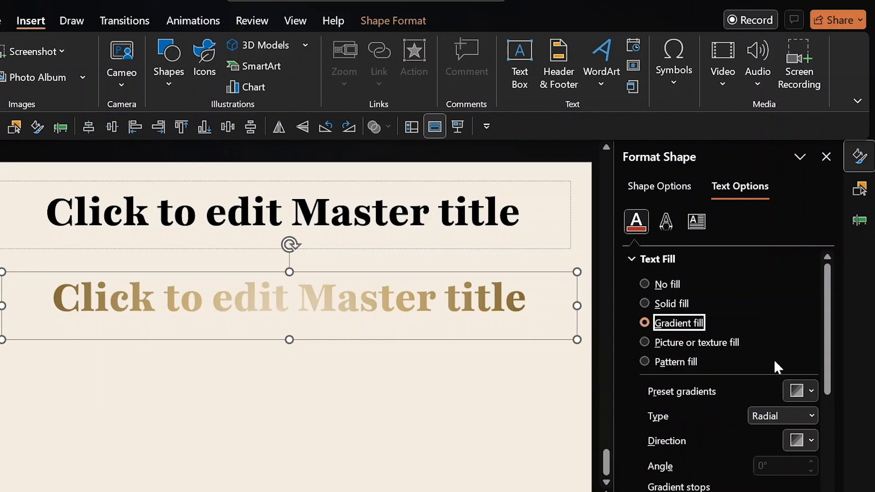
scroll(828, 335, "down", 5)
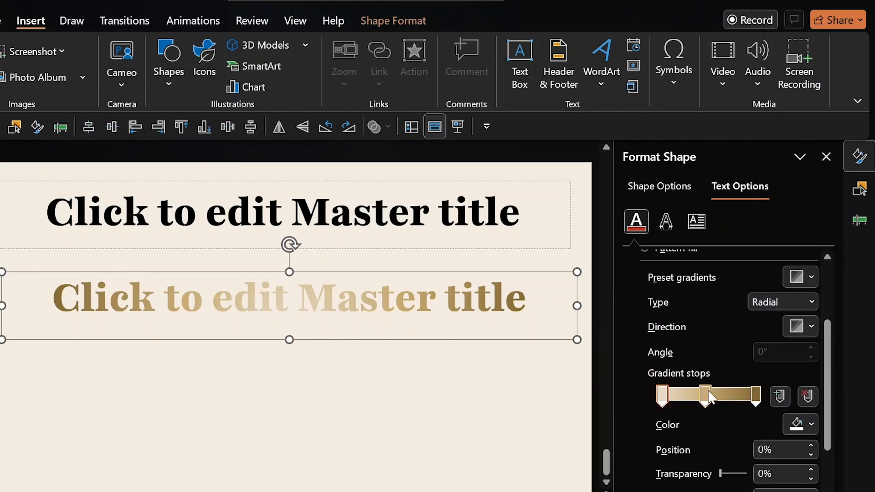
left_click(806, 398)
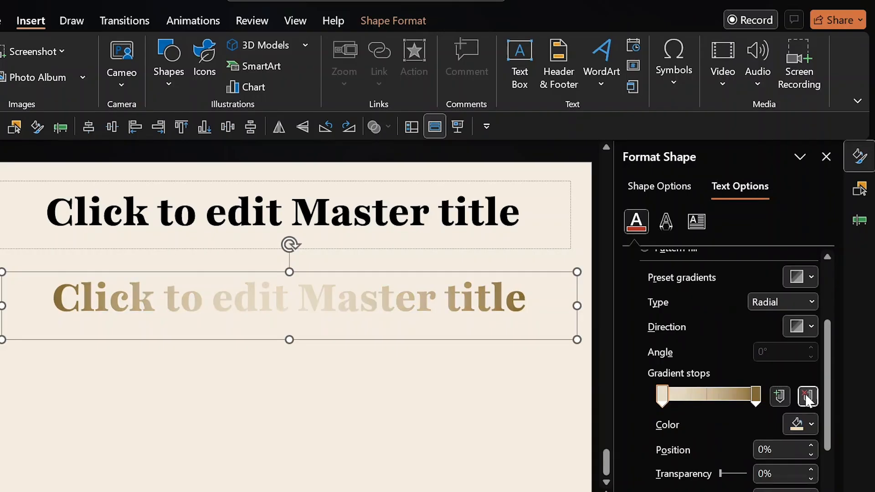
left_click(799, 424)
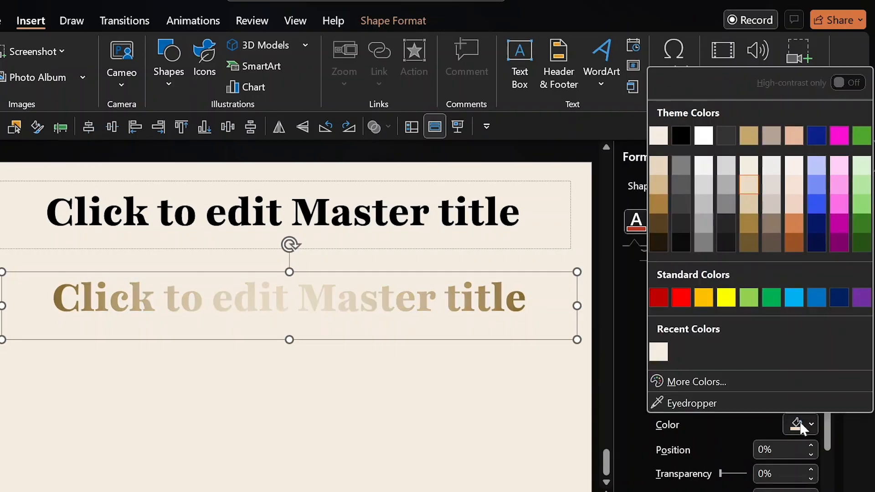
left_click(679, 136)
Make the right gradient stop dark blue and choose a different Radial direction.
left_click(757, 395)
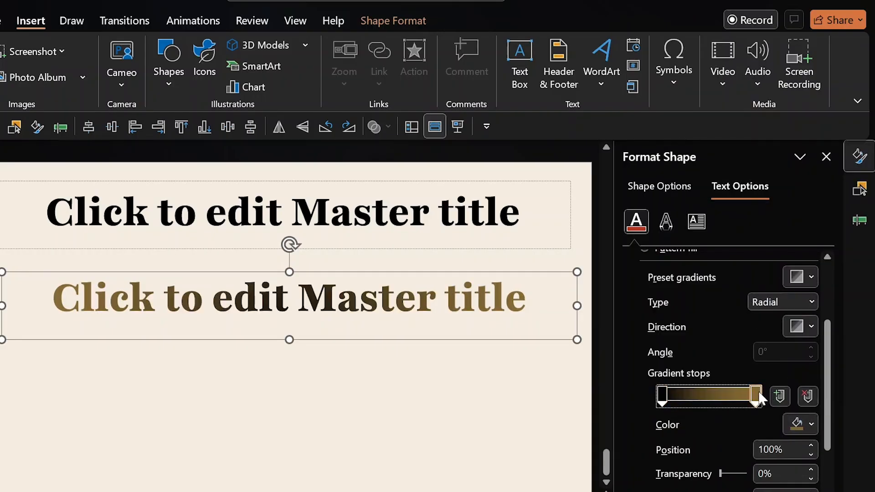
left_click(799, 424)
left_click(817, 137)
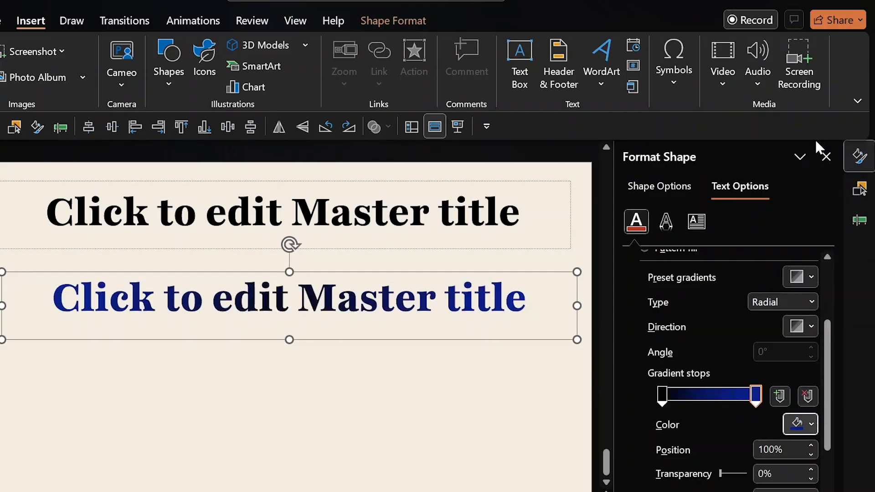
left_click(805, 304)
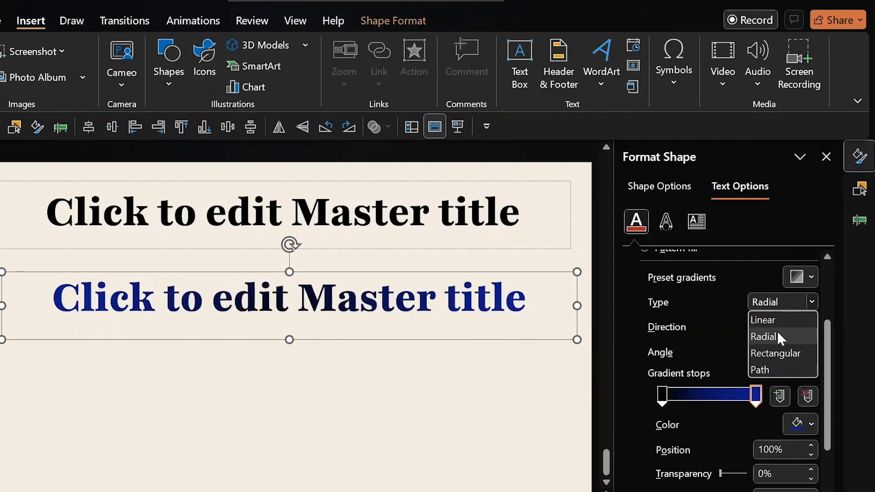
left_click(791, 335)
left_click(809, 327)
left_click(840, 360)
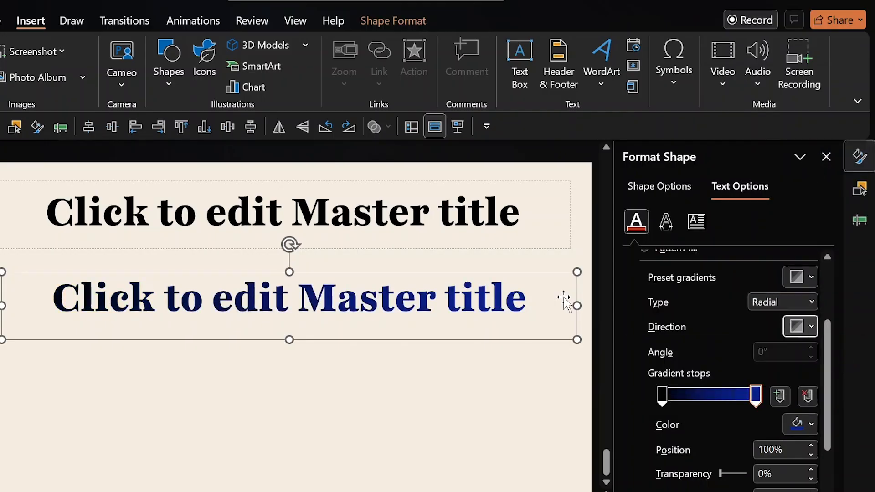
left_click(860, 156)
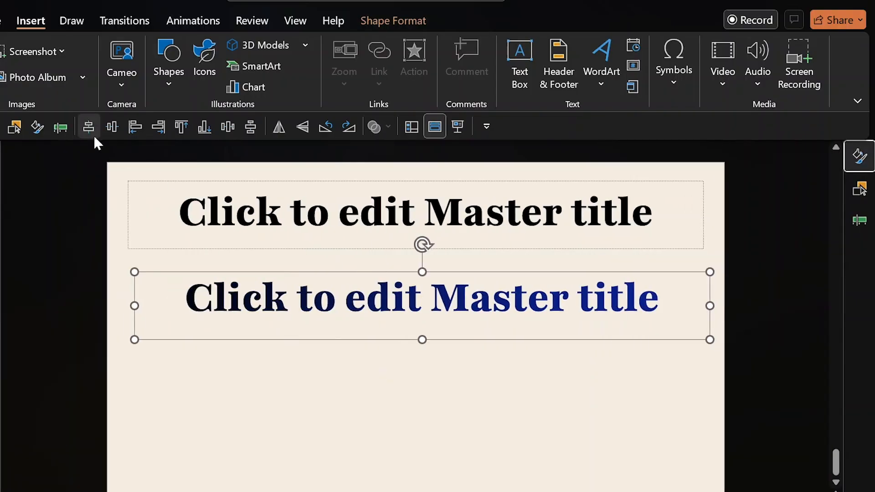
Align Center and Align Middle both the lower and upper title boxes on the slide.
left_click(395, 23)
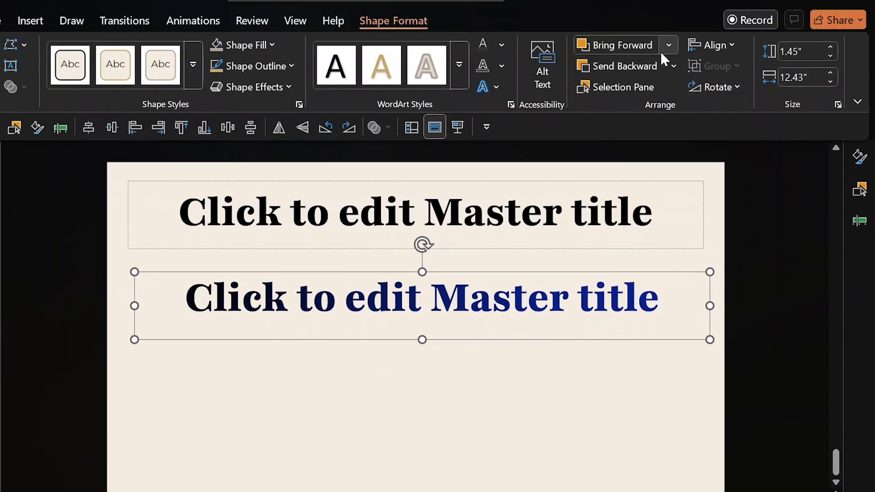
left_click(706, 47)
left_click(725, 90)
left_click(714, 45)
left_click(744, 164)
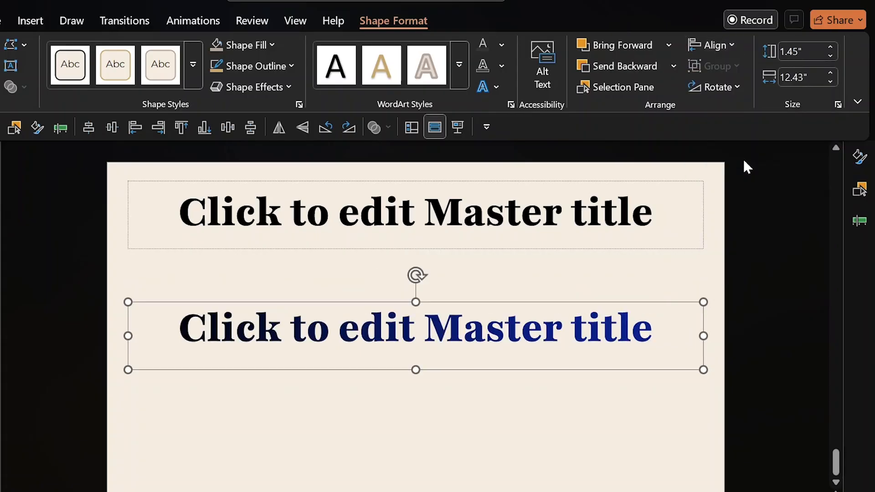
left_click(532, 248)
left_click(709, 46)
left_click(735, 93)
left_click(714, 44)
left_click(745, 163)
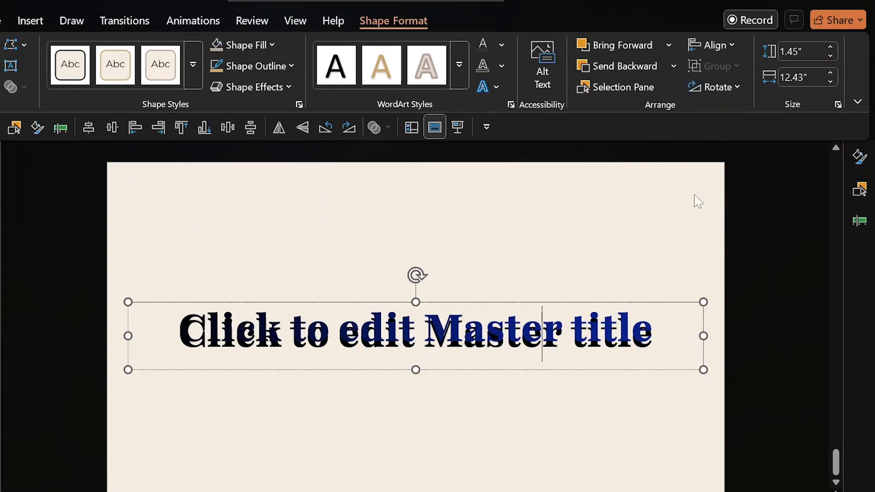
left_click(626, 222)
Set the overlapping titles' text to Middle vertical alignment.
left_click_drag(739, 255, 104, 440)
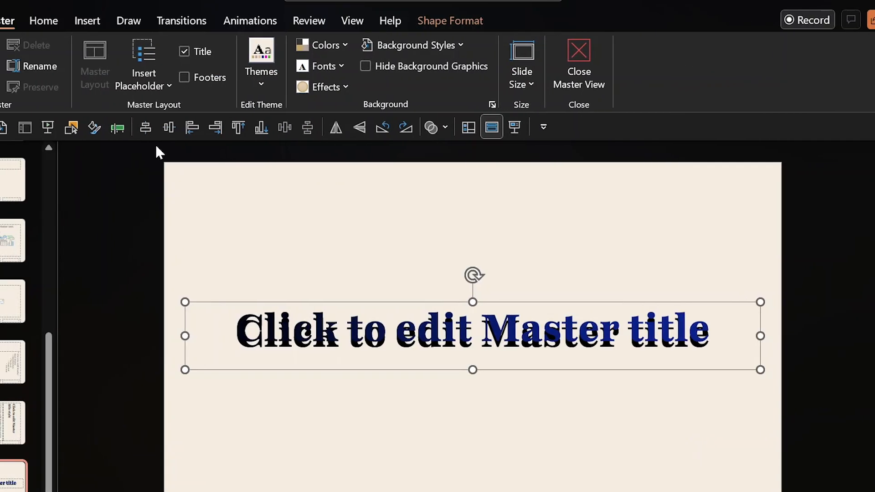
left_click(46, 21)
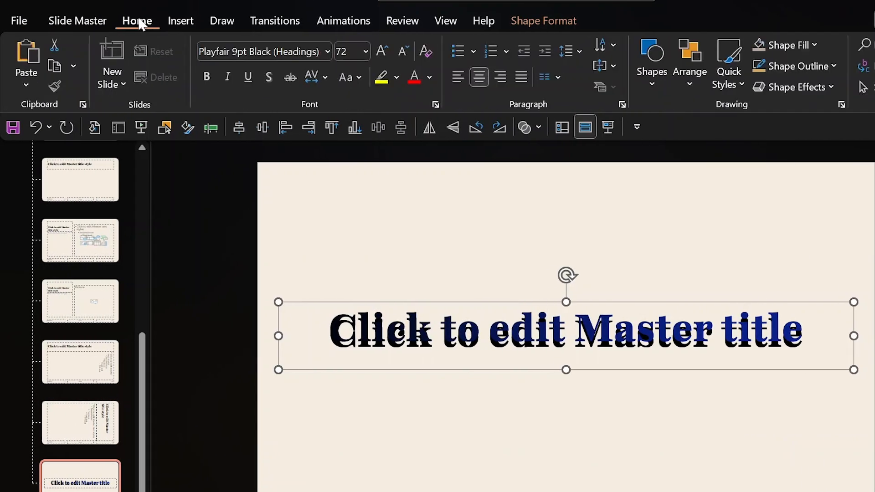
left_click(600, 67)
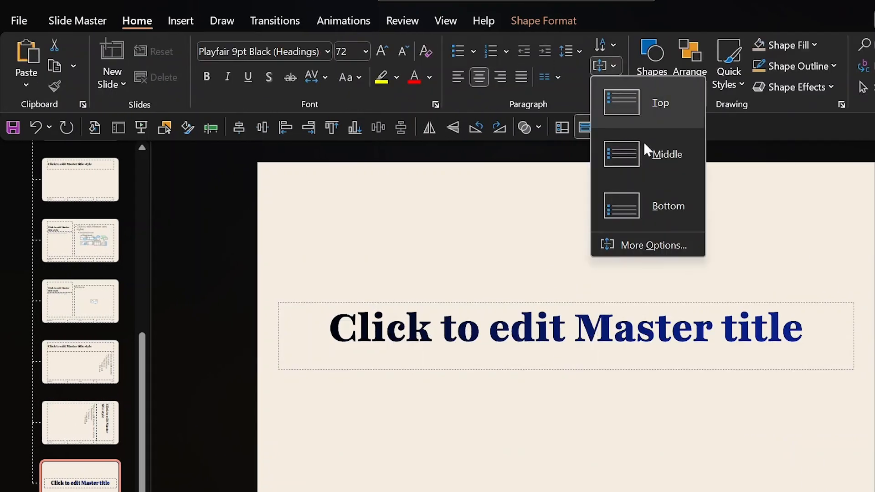
left_click(641, 167)
left_click(718, 222)
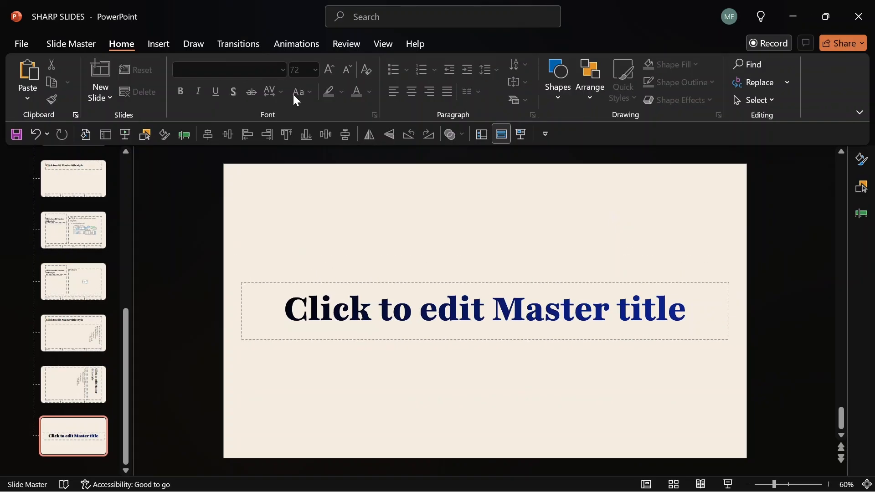
Add a text placeholder below the title reading "Here you can add information concerning the master title or anything" at 18 pt.
left_click(83, 44)
left_click(207, 97)
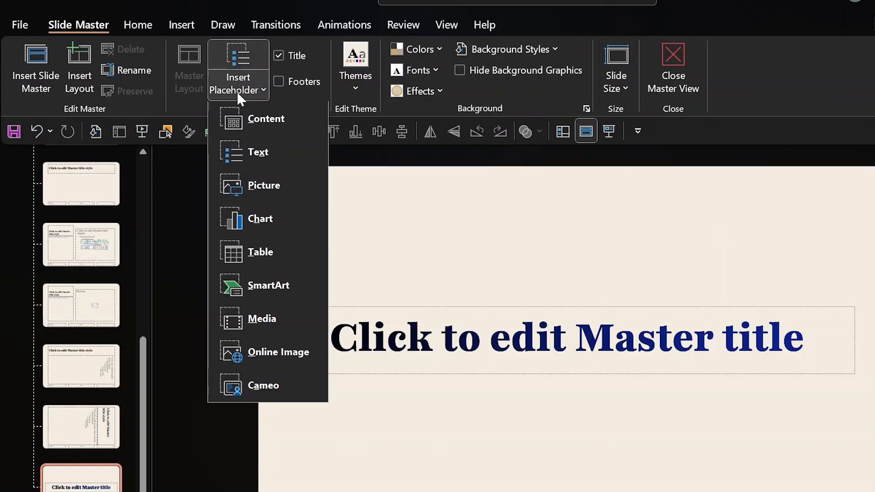
left_click(256, 152)
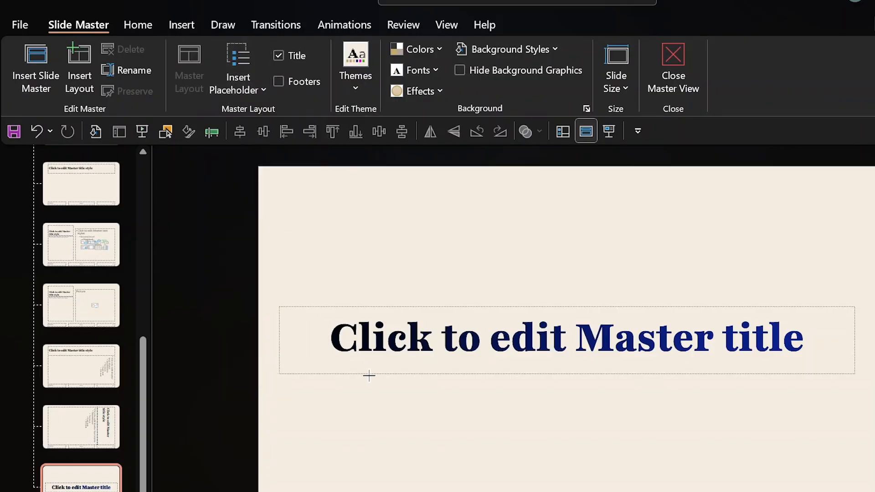
left_click_drag(371, 393, 697, 446)
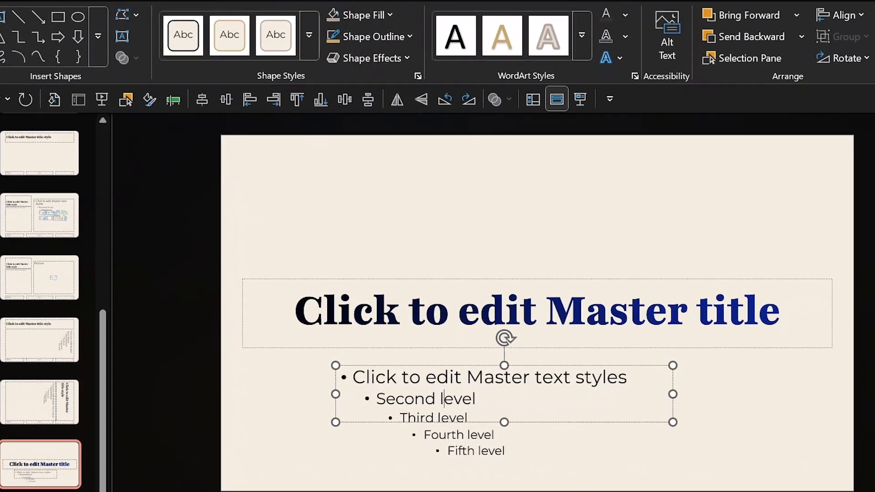
key("ctrl+a")
key("BackSpace")
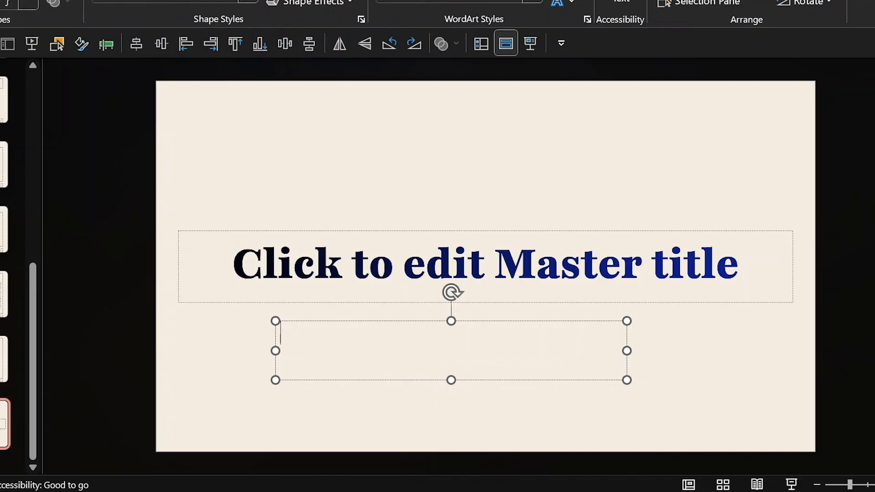
type("Here you can add i")
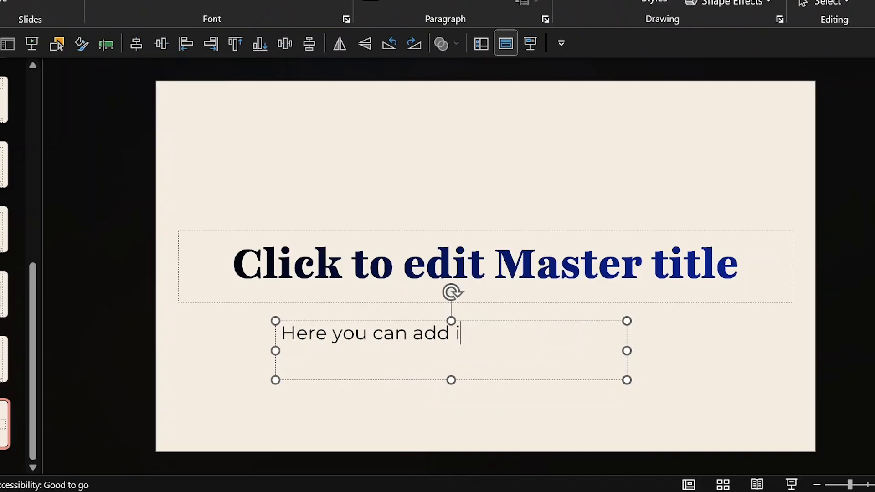
type("nformation concerni")
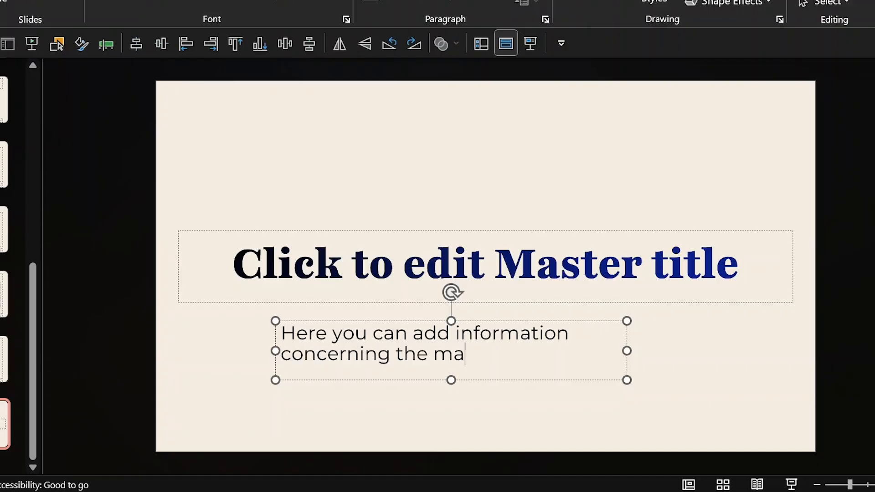
type("ng the master title or anything")
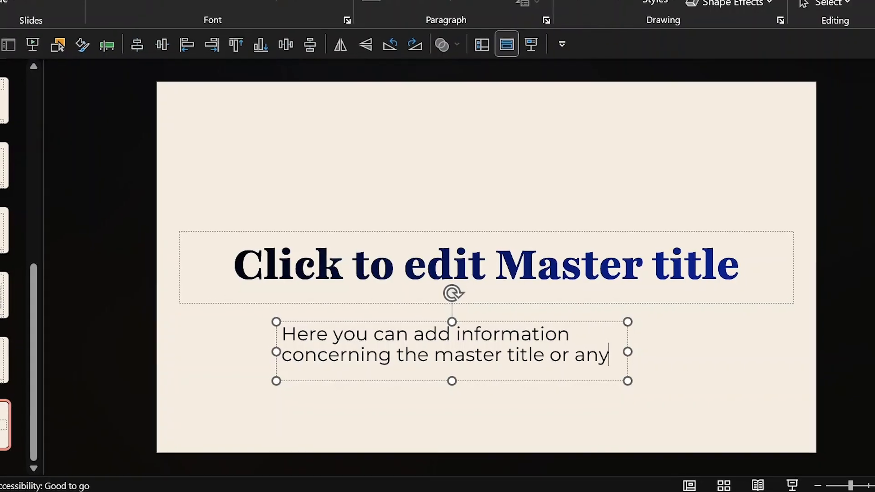
key("ctrl+a")
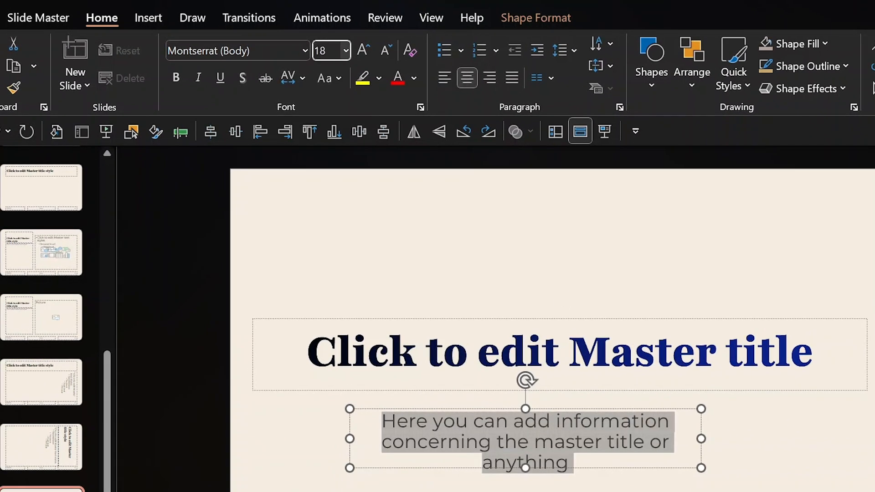
key("Return")
Resize the subtitle box to sit centred under the title and place a copy below it.
left_click_drag(701, 439, 759, 441)
left_click_drag(706, 409, 740, 400)
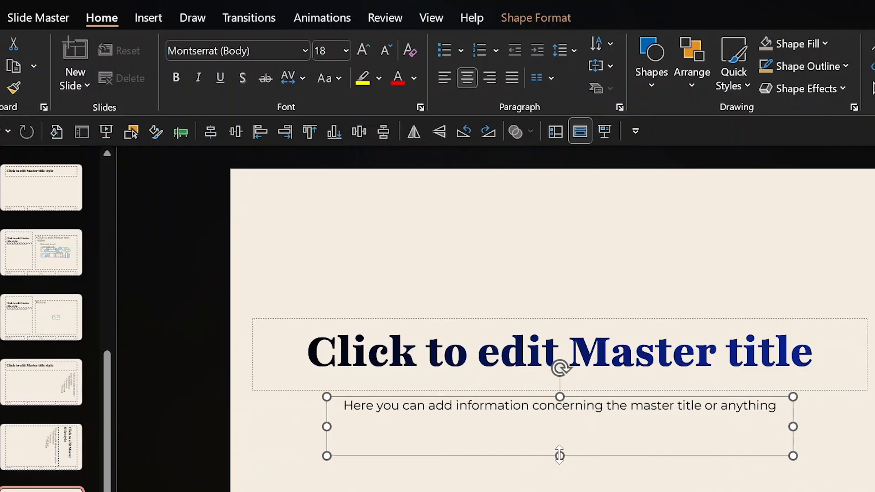
left_click_drag(560, 455, 561, 438)
left_click_drag(327, 418, 295, 417)
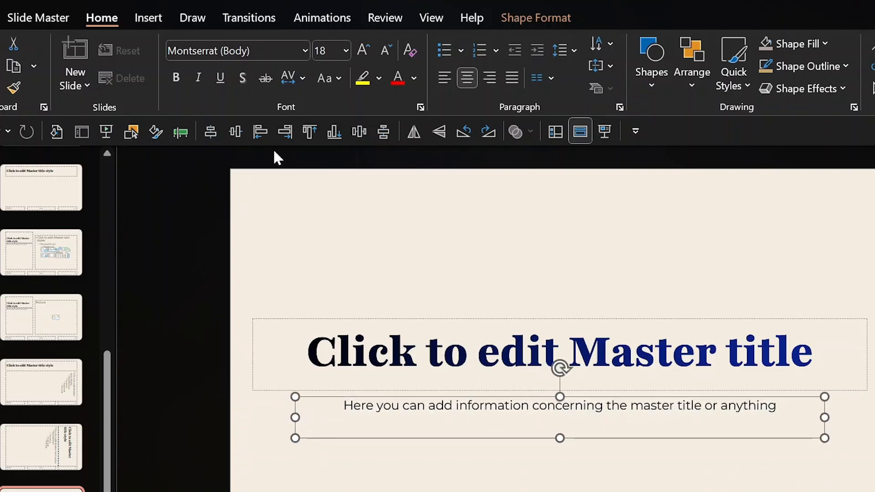
left_click_drag(593, 439, 600, 490)
Rename the two subtitle placeholders SUBTITLE 1 and SUBTITLE DUPLICATE in the Selection Pane.
key("alt+F10")
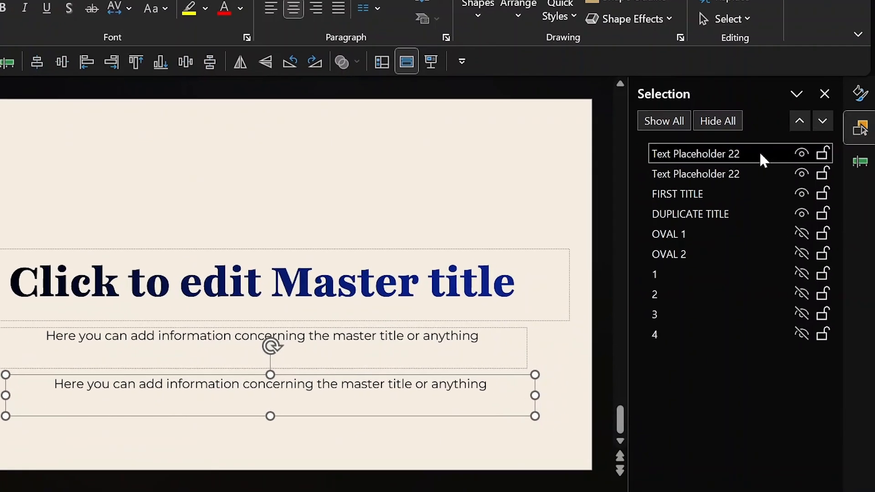
left_click(760, 153)
left_click_drag(759, 153, 621, 154)
type("subti")
key("BackSpace")
key("BackSpace")
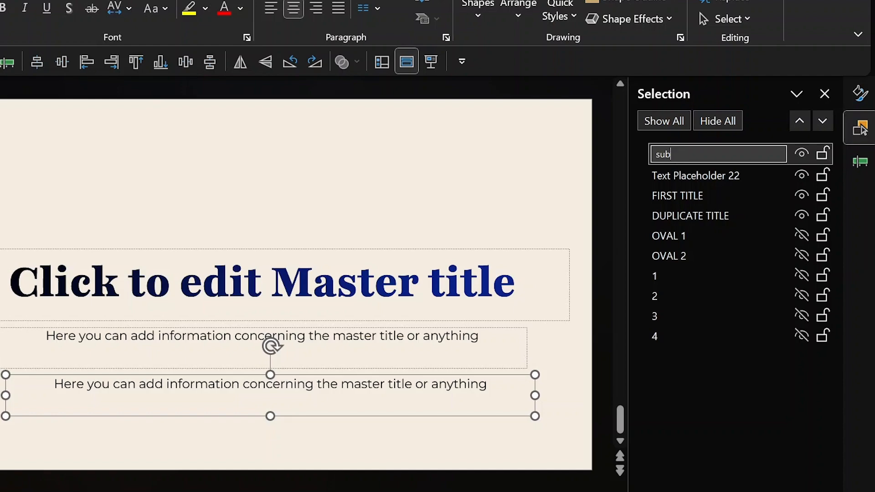
type("SUBTITLE 1")
key("ctrl+a")
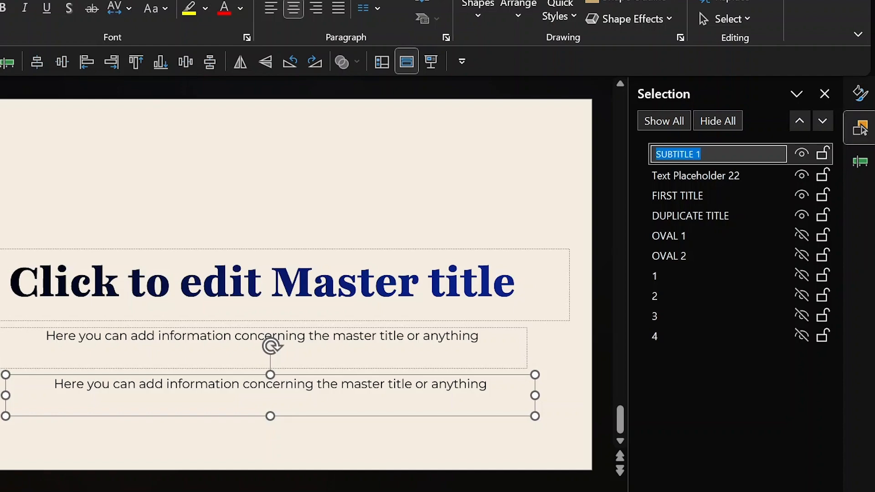
left_click(706, 175)
double_click(705, 174)
type("SUBTIT")
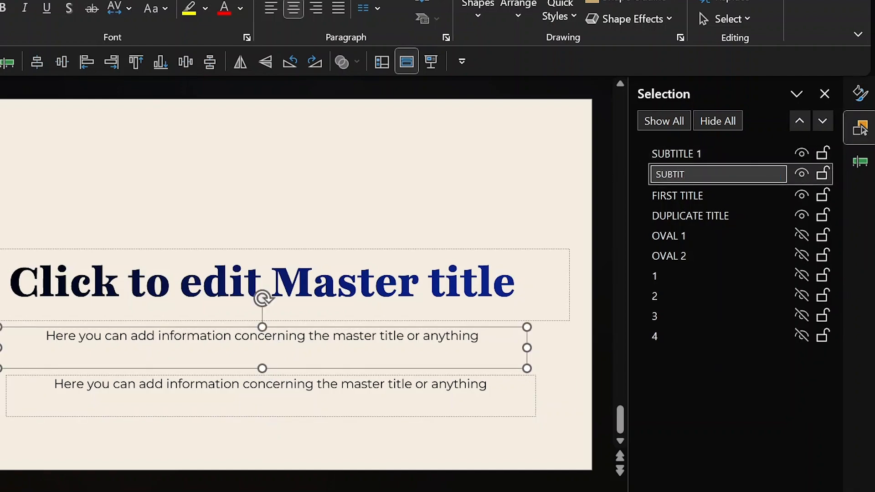
type("LE DUPLICATE")
left_click(488, 205)
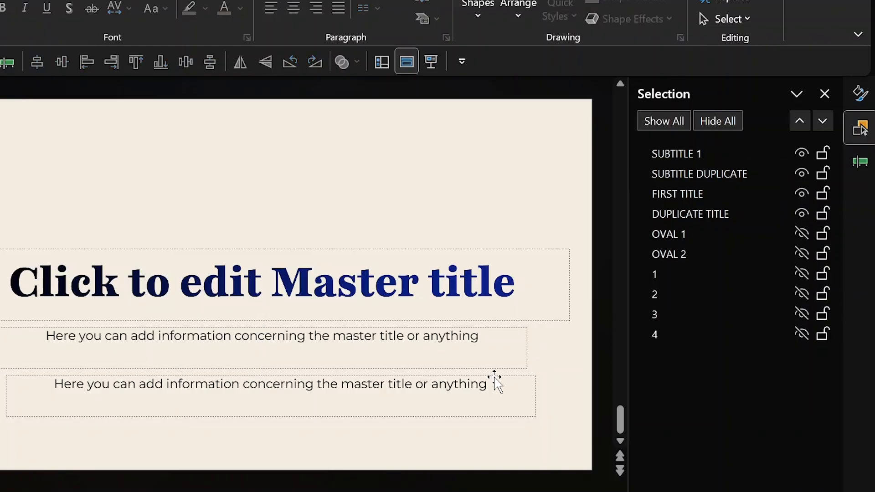
Apply a gradient fill to the duplicate subtitle's text, undoing a trial gradient outline.
left_click(498, 383)
left_click(860, 94)
left_click(662, 460)
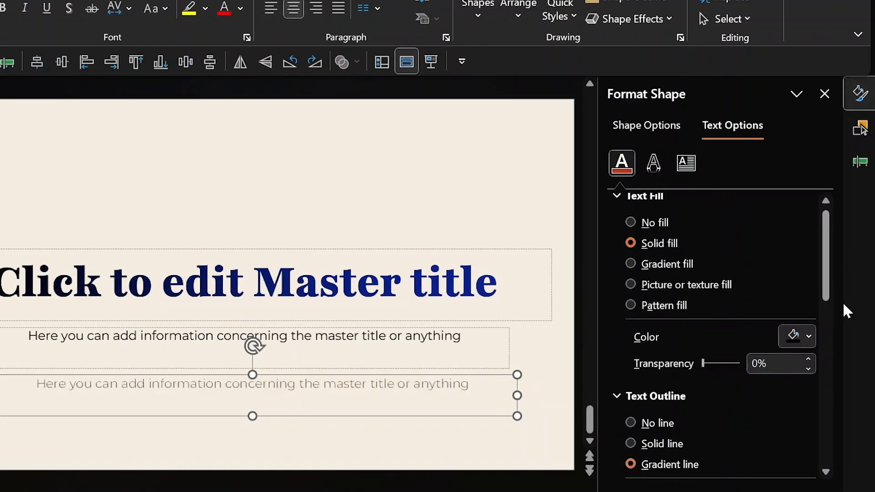
mouse_move(827, 287)
left_mouse_down()
mouse_move(826, 371)
mouse_move(825, 318)
left_mouse_up()
key("ctrl+z")
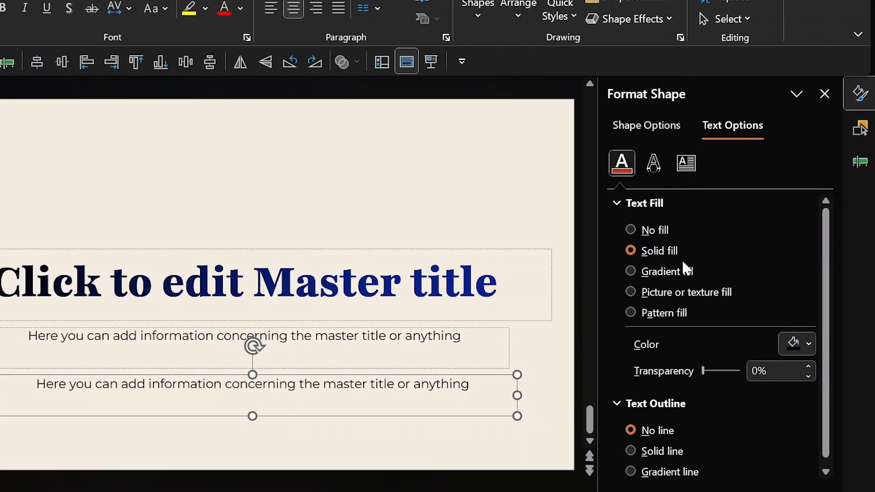
left_click(667, 271)
key("ctrl+z")
left_click(340, 281)
left_click(733, 126)
left_click(631, 254)
Make the end gradient stop magenta across all the duplicate subtitle's text.
left_click(402, 369)
key("ctrl+a")
left_click(860, 111)
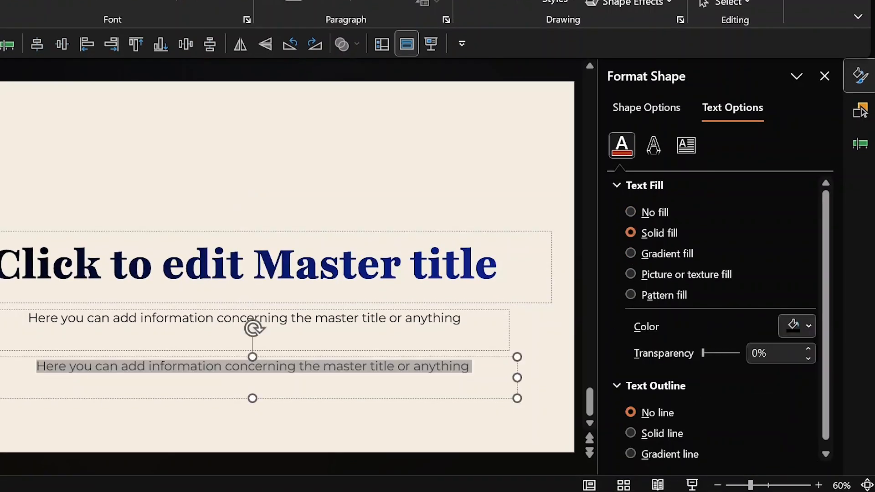
left_click(860, 77)
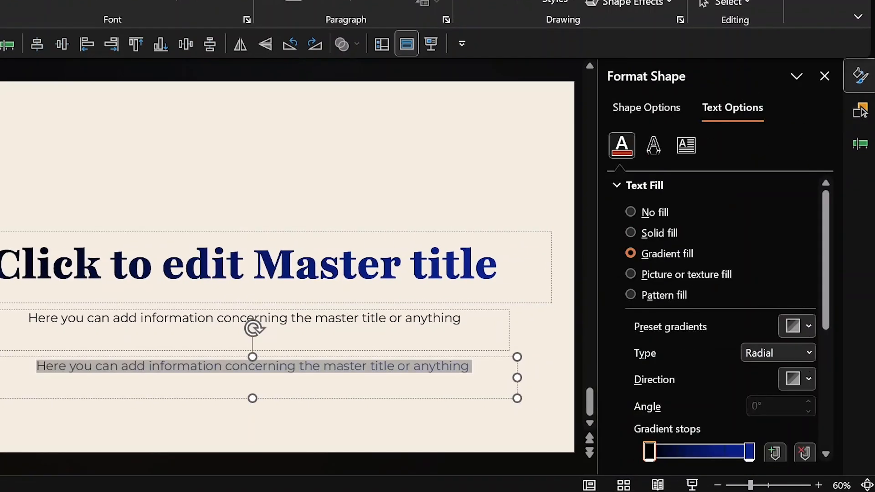
scroll(827, 273, "down", 3)
left_click(355, 366)
key("ctrl+a")
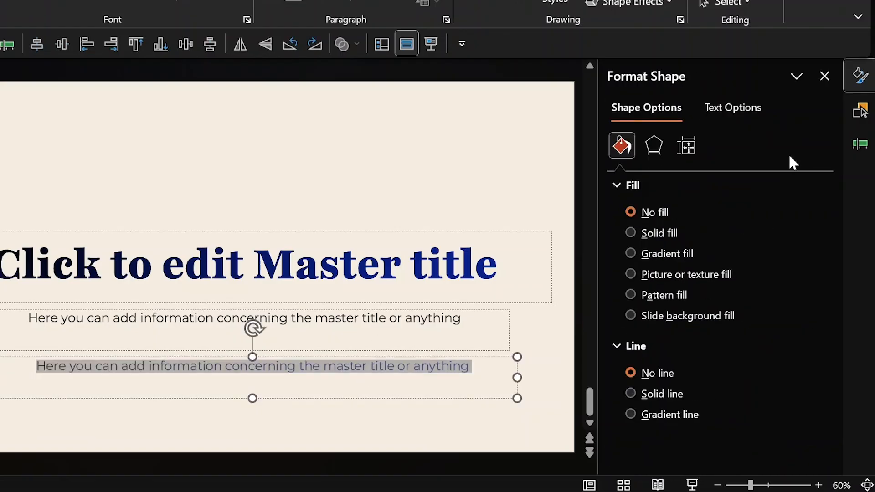
left_click(748, 109)
scroll(791, 349, "down", 5)
left_click(791, 349)
left_click(747, 50)
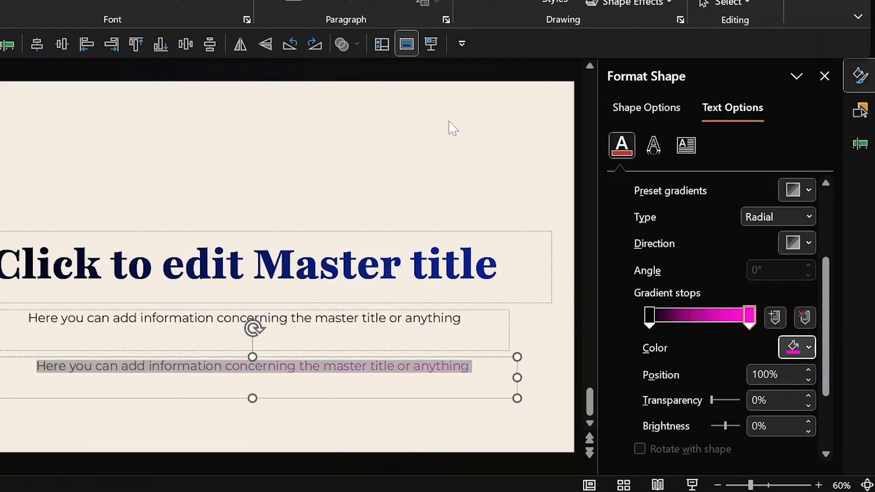
left_click(541, 78)
left_click(367, 366)
Align both subtitle boxes center and middle so they stack under the title.
left_click(37, 46)
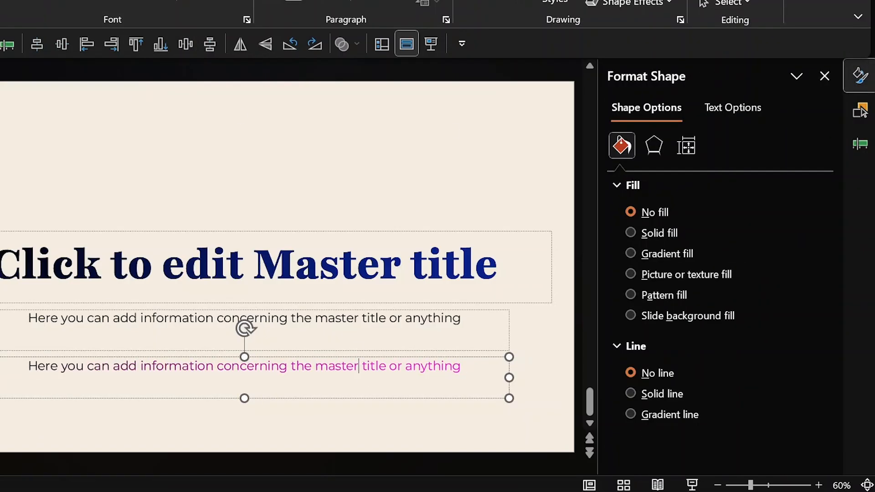
left_click(466, 320)
left_click(388, 367, "shift")
left_click(39, 47)
left_click(58, 44)
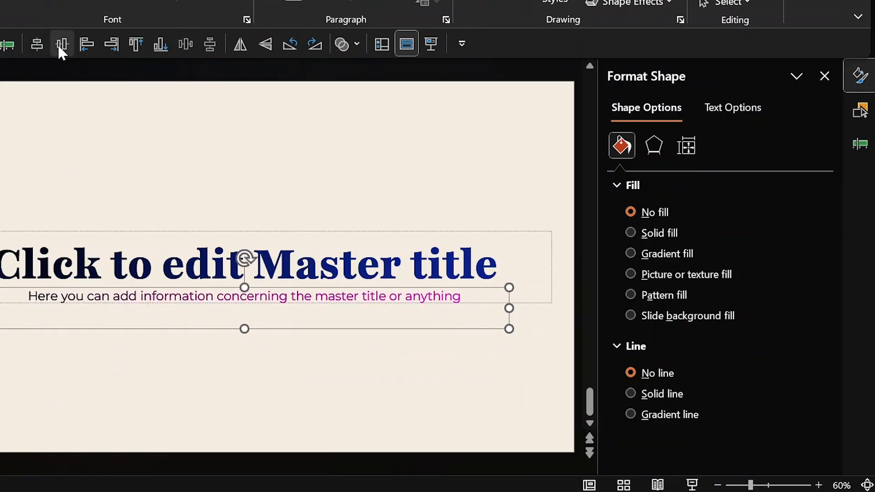
left_click(315, 160)
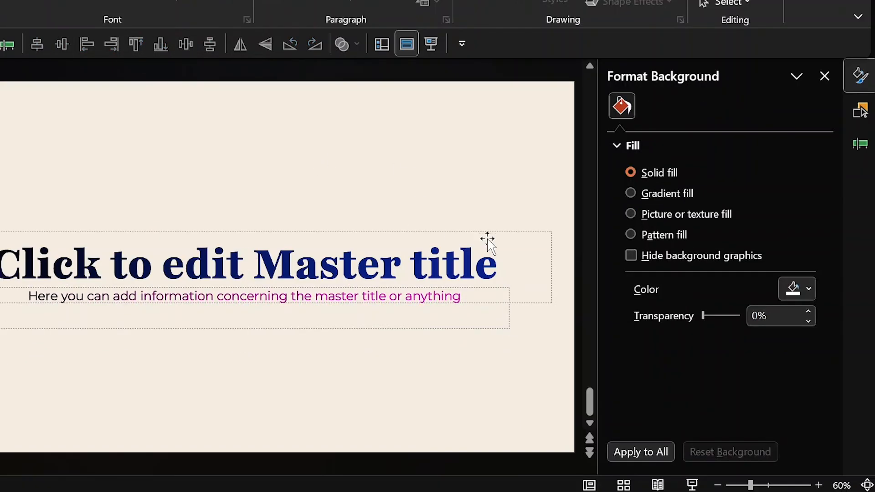
Move FIRST TITLE to the top of the layer order and DUPLICATE TITLE above SUBTITLE DUPLICATE.
left_click(859, 119)
left_click(715, 133)
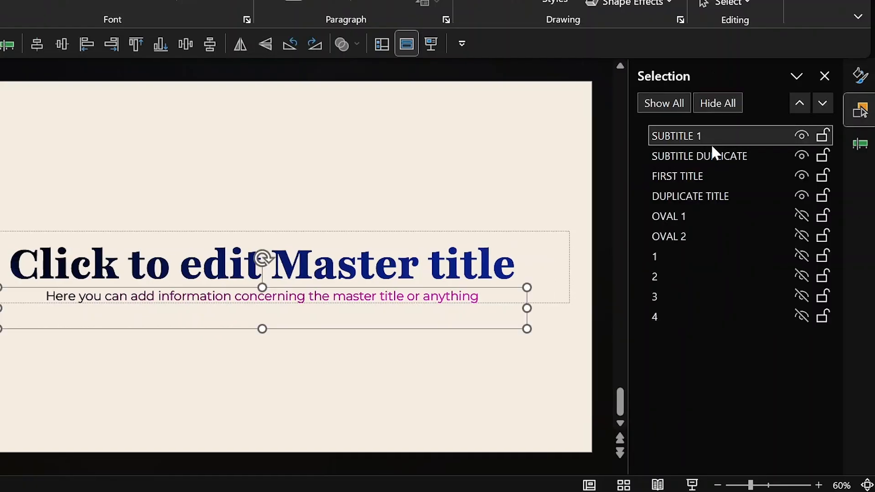
left_click(701, 177)
left_click_drag(701, 177, 695, 133)
left_click_drag(704, 195, 706, 175)
Hide FIRST TITLE and SUBTITLE 1, then select DUPLICATE TITLE and SUBTITLE DUPLICATE.
left_click(697, 137)
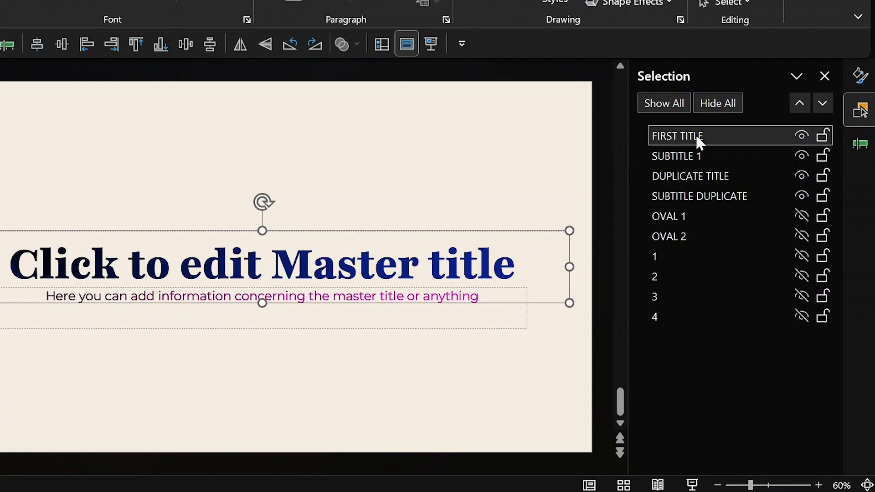
left_click(693, 156)
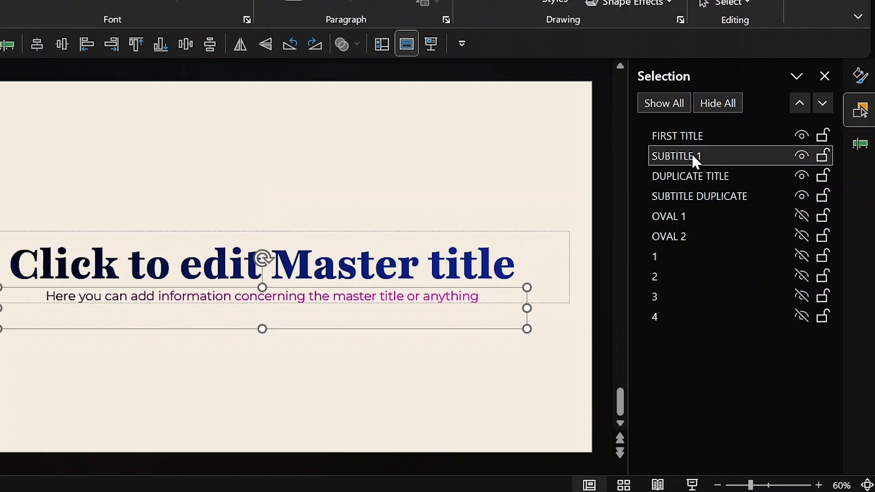
left_click(693, 138, "ctrl")
left_click(688, 173, "ctrl")
left_click(683, 193, "ctrl")
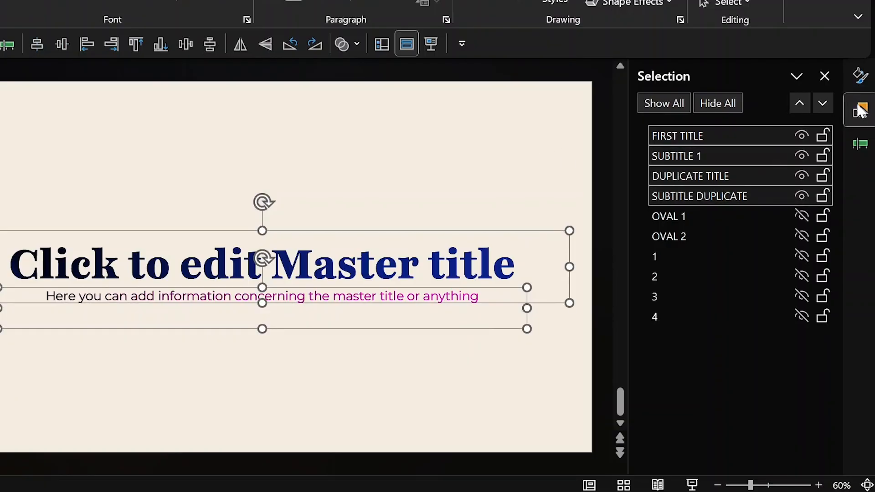
left_click(523, 165)
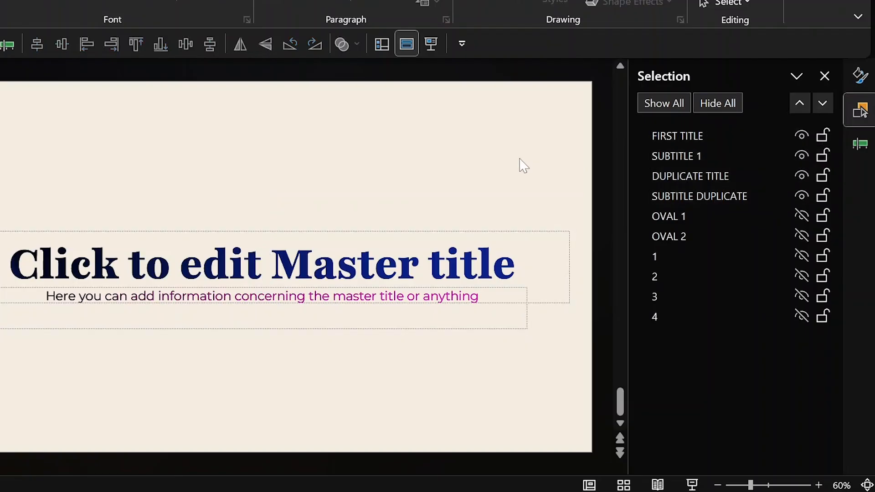
left_click(803, 135)
left_click(803, 155)
left_click(746, 174)
left_click(700, 195, "ctrl")
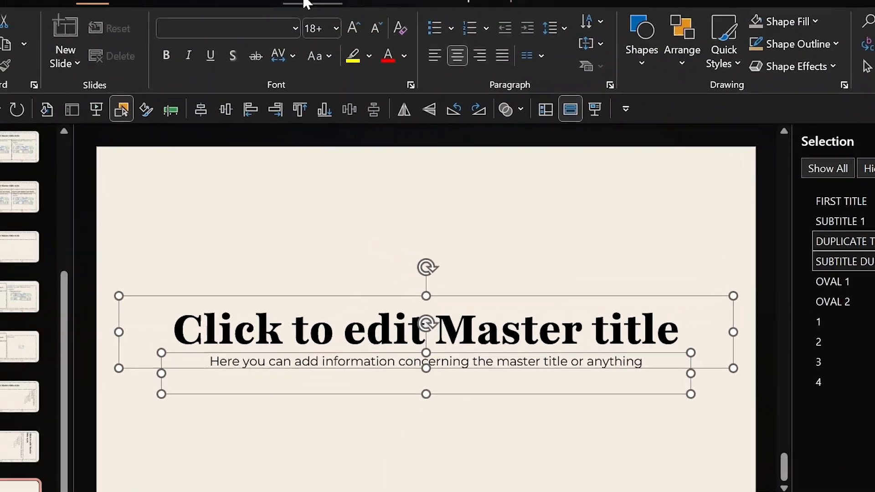
Give both duplicates a Fade entrance, with the subtitle's fade starting After Previous.
left_click(366, 17)
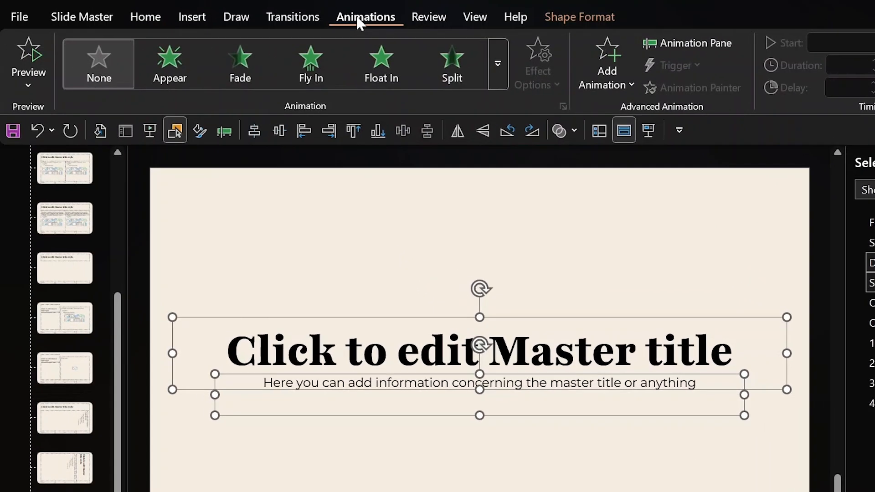
left_click(252, 69)
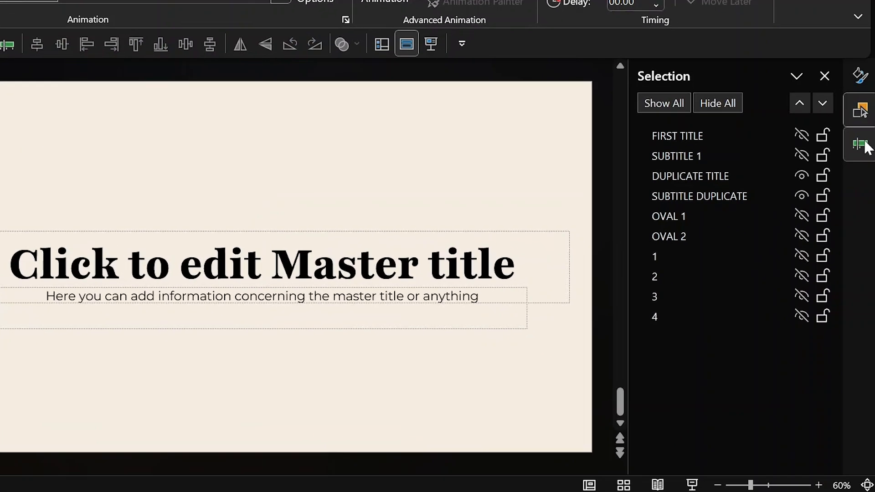
left_click(864, 146)
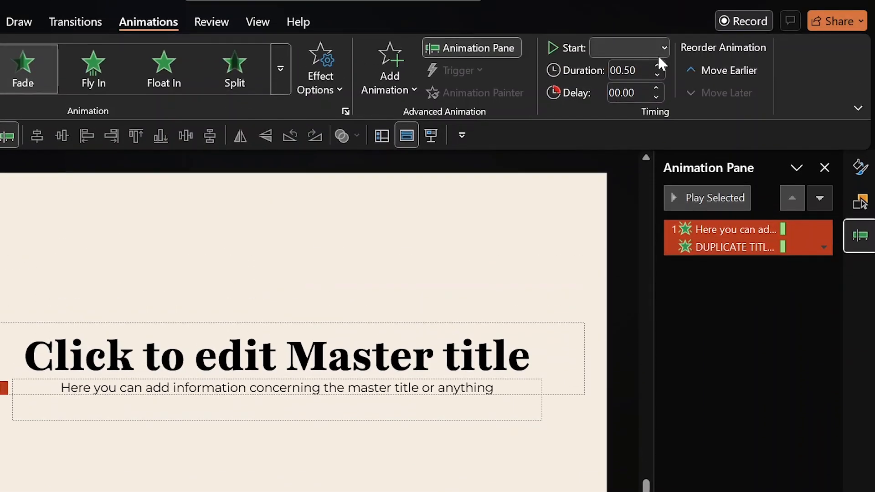
left_click(659, 59)
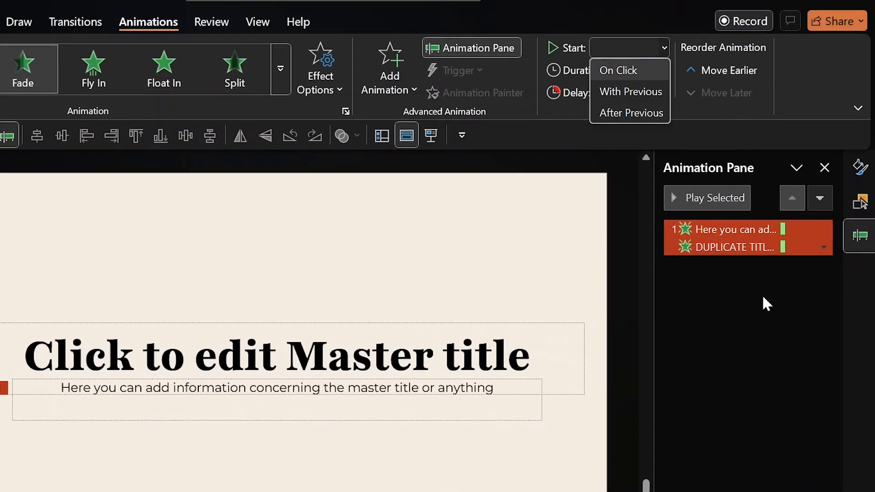
key("Escape")
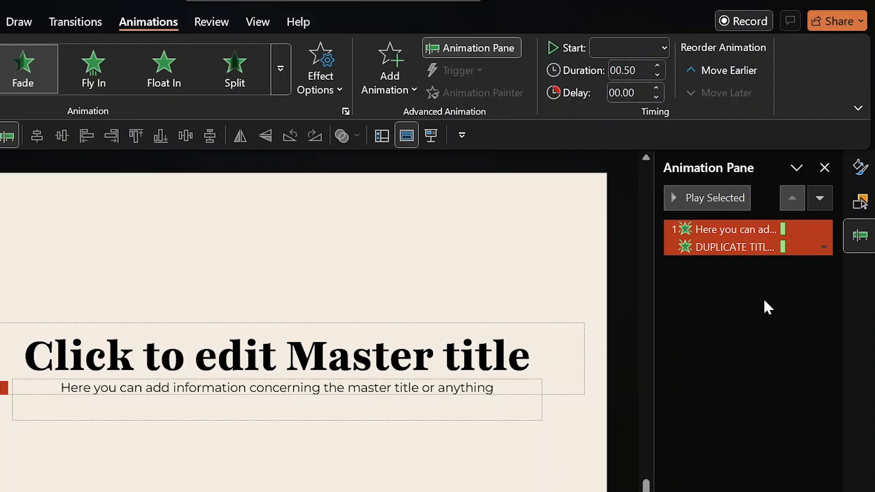
left_click(720, 230)
left_click(639, 44)
left_click(629, 113)
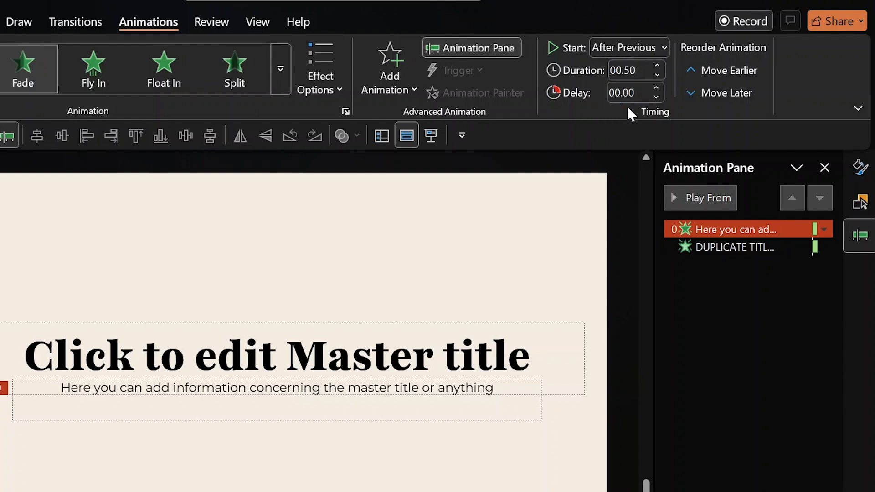
Toggle all layout objects hidden and visible, then select DUPLICATE TITLE and SUBTITLE DUPLICATE.
left_click(861, 201)
left_click(725, 195)
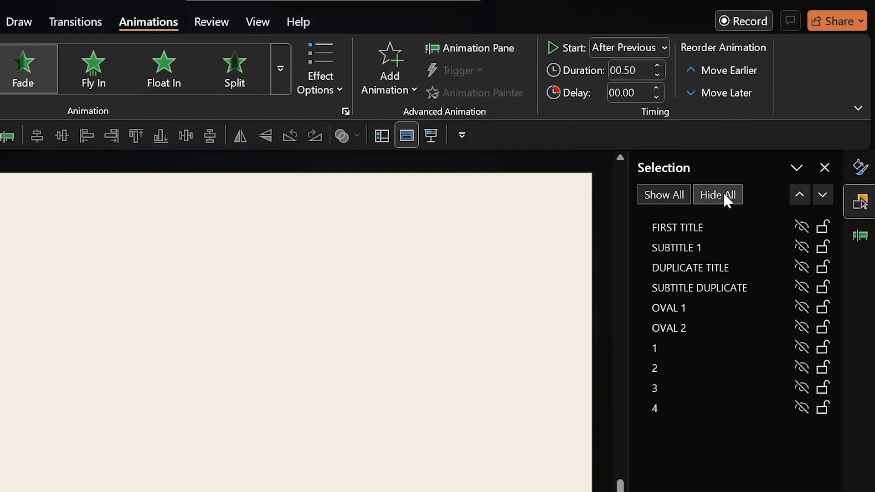
left_click(670, 195)
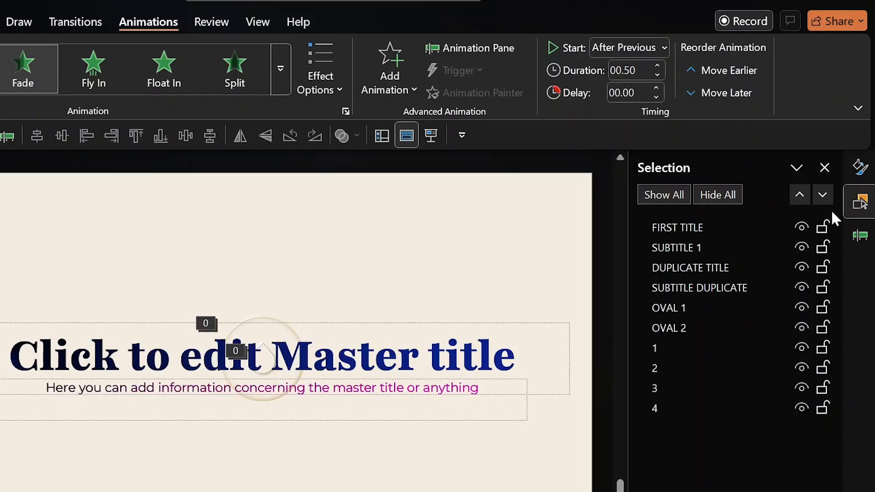
left_click(860, 236)
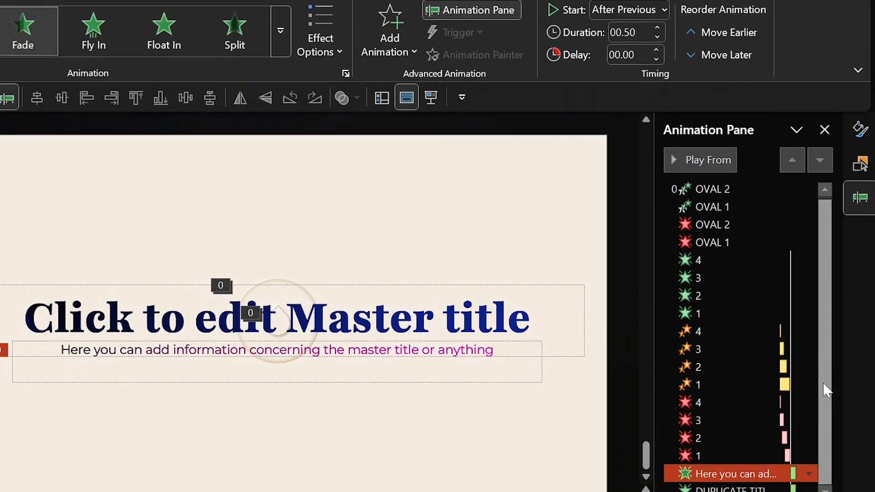
left_click(862, 124)
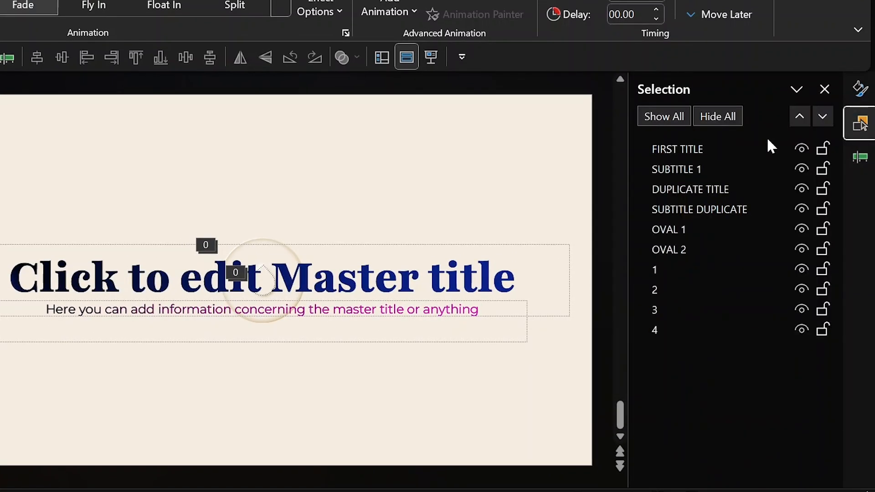
left_click(696, 189)
left_click(693, 210, "ctrl")
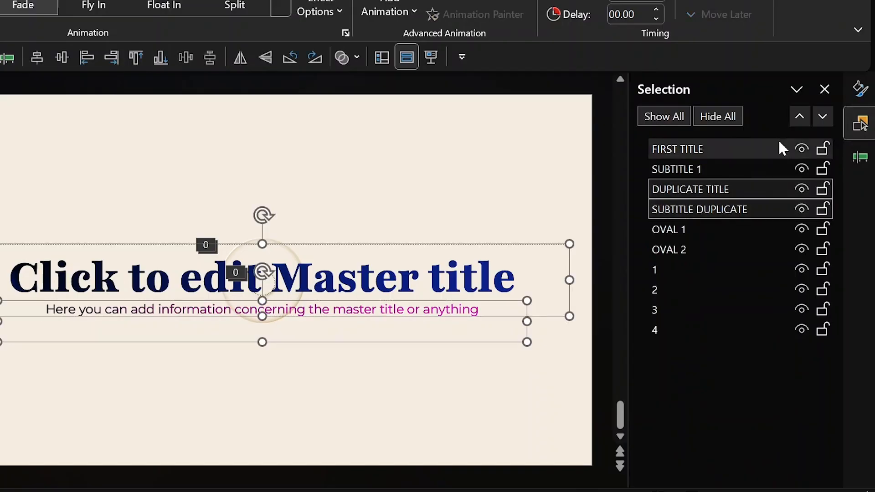
left_click(860, 158)
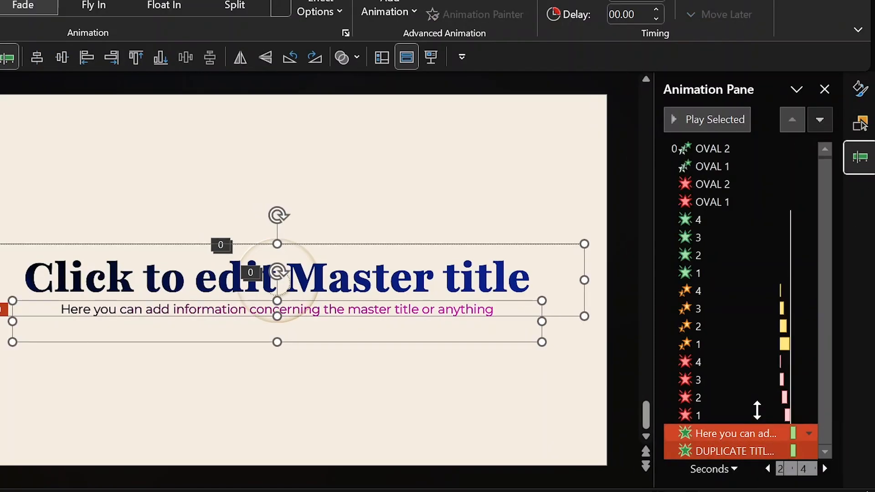
left_click(860, 124)
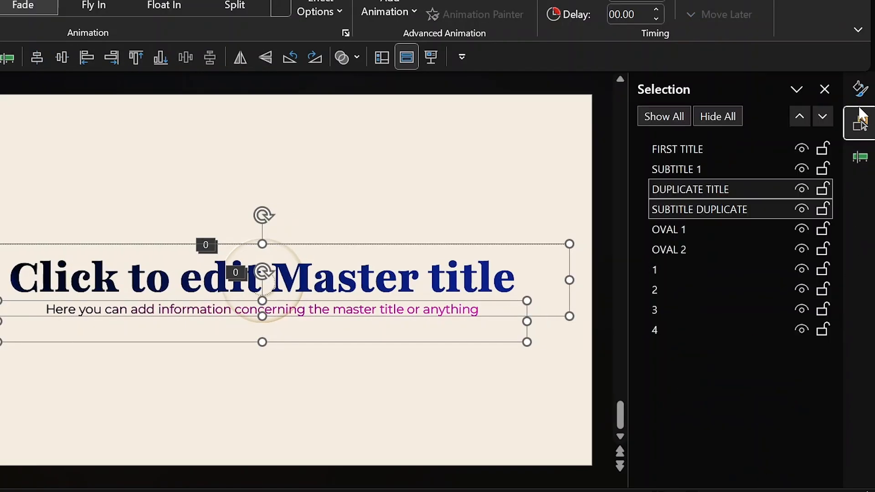
Hide all but DUPLICATE TITLE and SUBTITLE DUPLICATE, then give both a Brush Color emphasis.
left_click(718, 117)
left_click(729, 184)
left_click(728, 209)
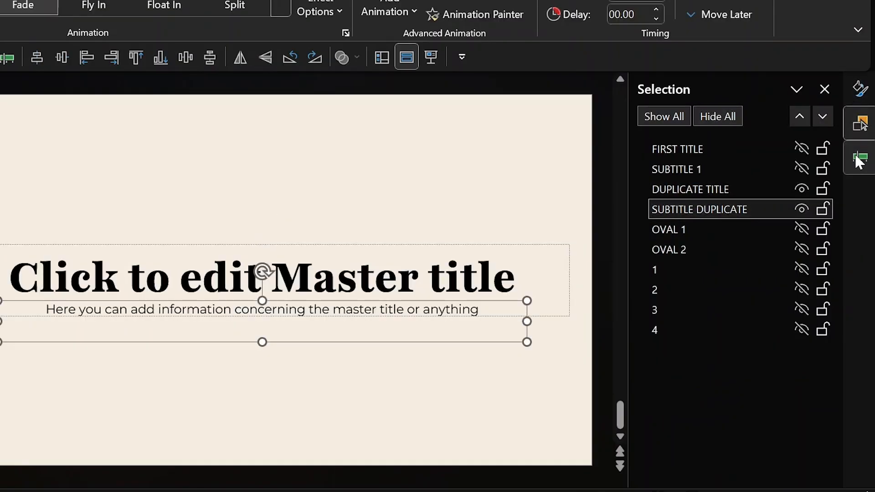
left_click(726, 187)
left_click(704, 210, "ctrl")
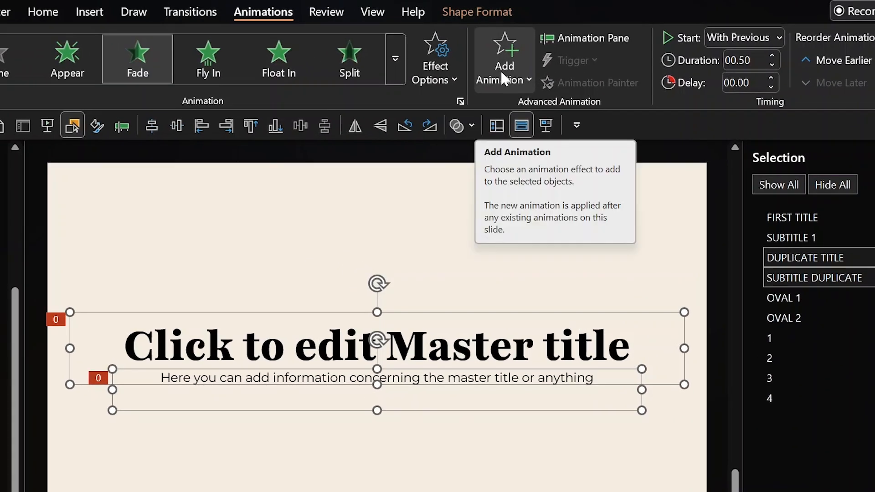
left_click(501, 75)
scroll(651, 266, "down", 5)
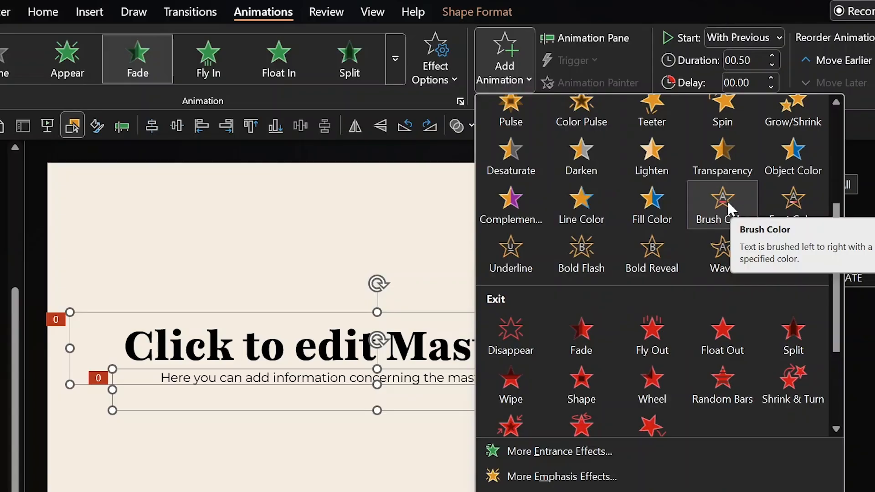
left_click(709, 206)
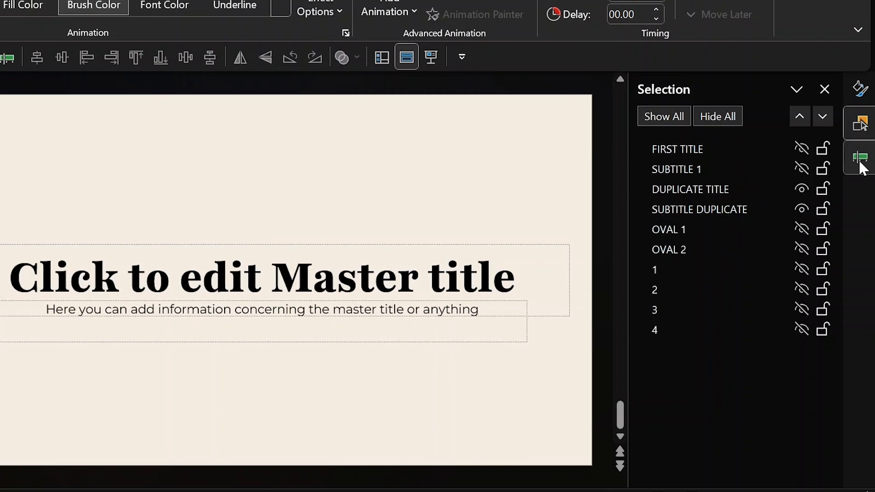
Set the subtitle's Brush Color to animate text All at once, starting With Previous.
left_click(860, 158)
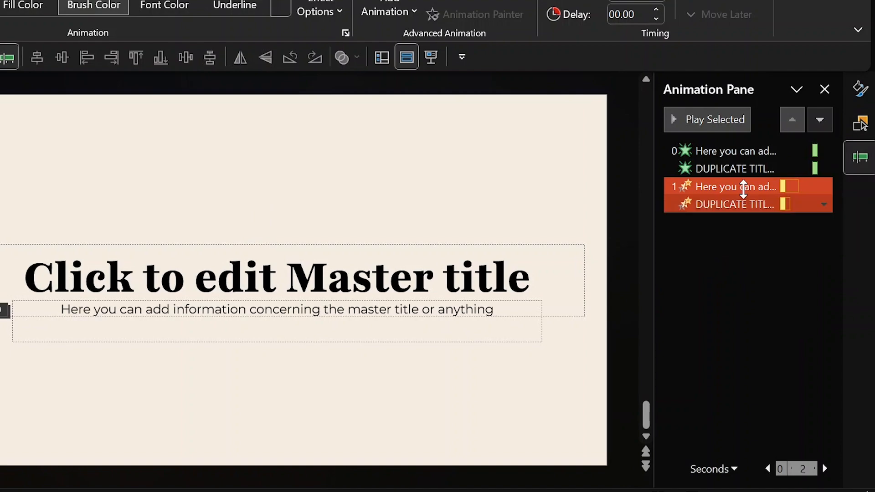
right_click(744, 189)
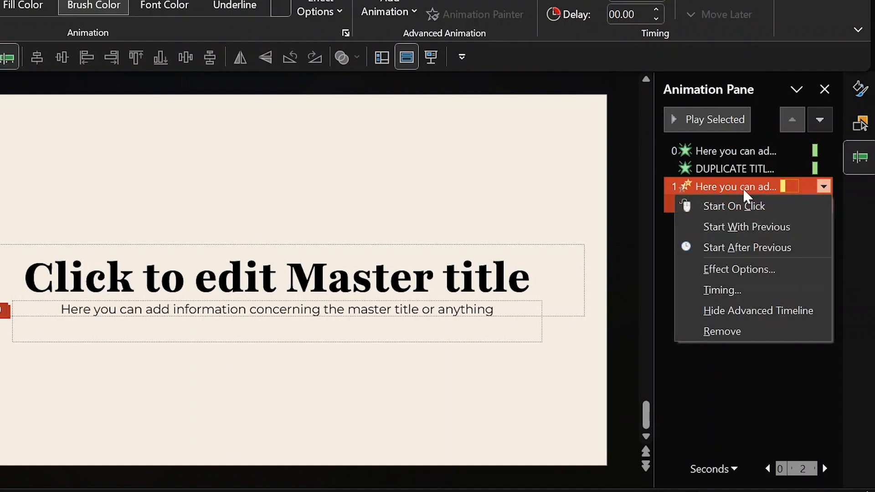
left_click(734, 270)
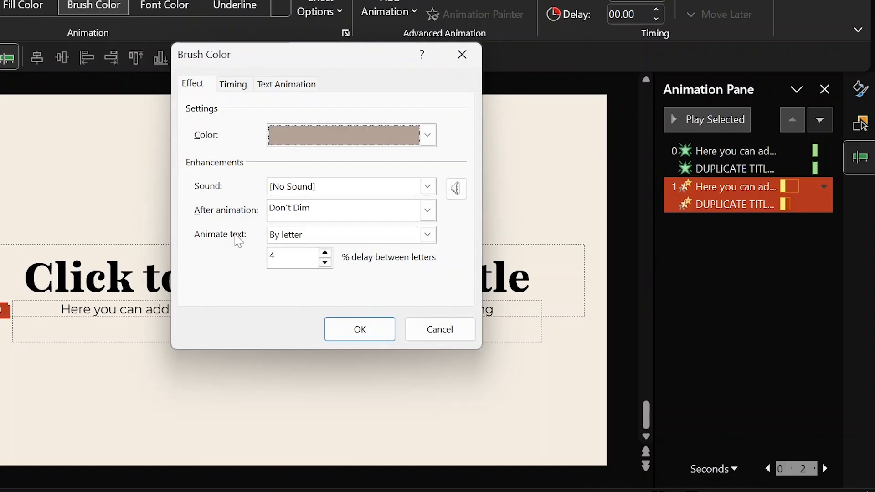
left_click(427, 235)
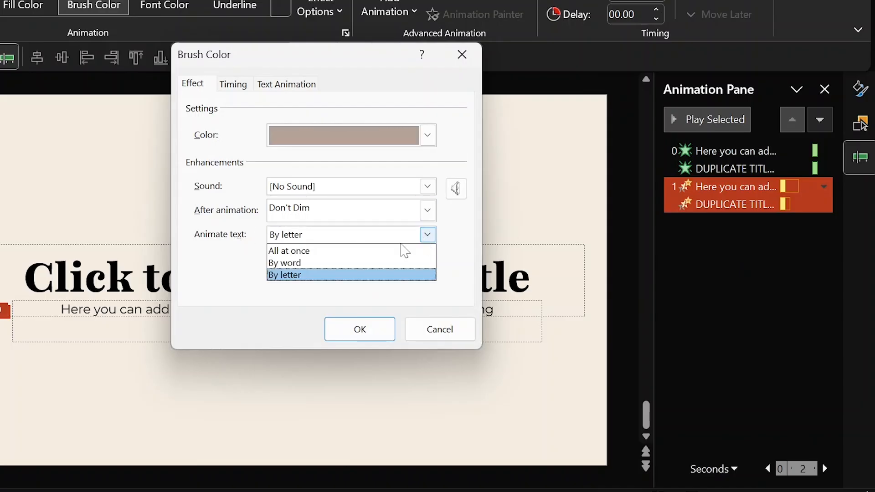
left_click(348, 251)
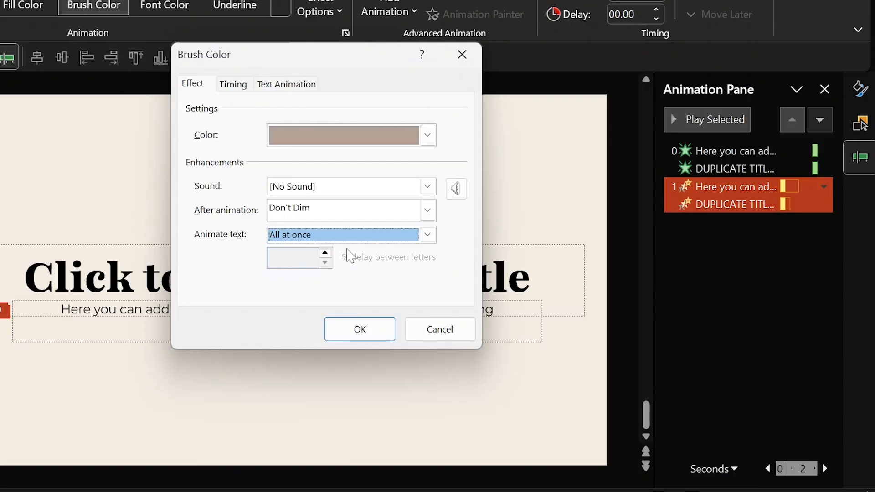
left_click(233, 84)
left_click(319, 114)
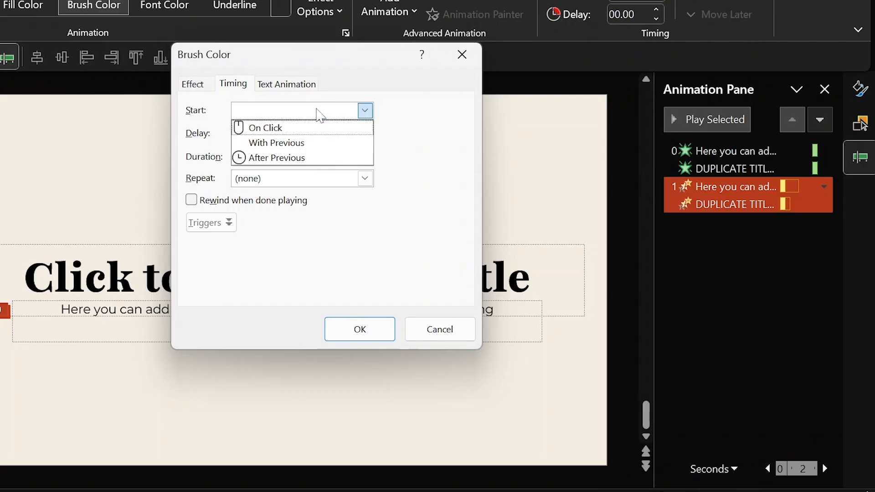
left_click(296, 145)
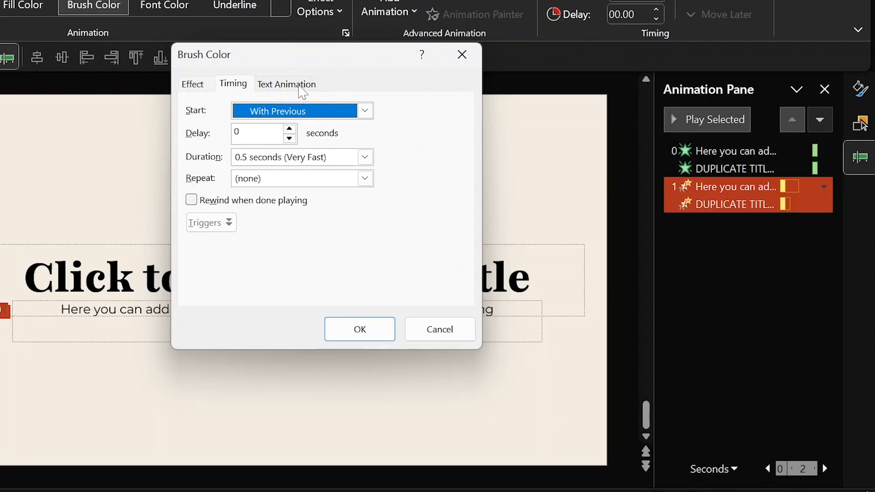
left_click(302, 87)
left_click(282, 111)
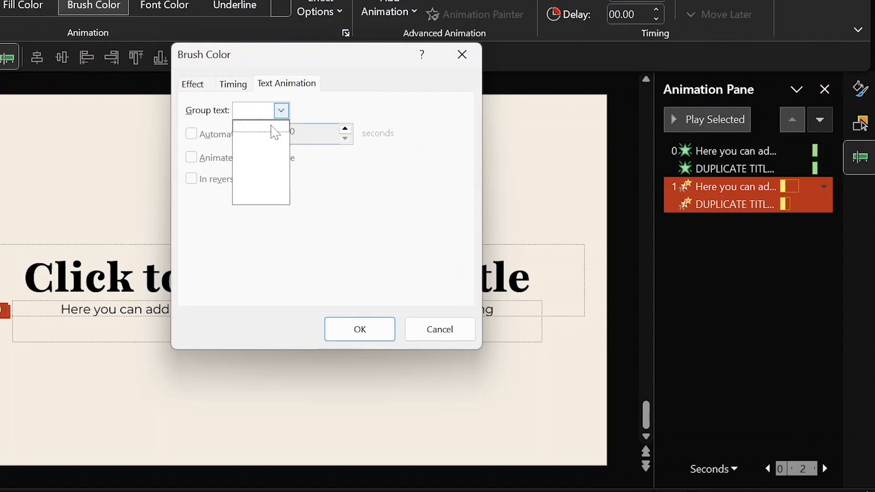
left_click(286, 114)
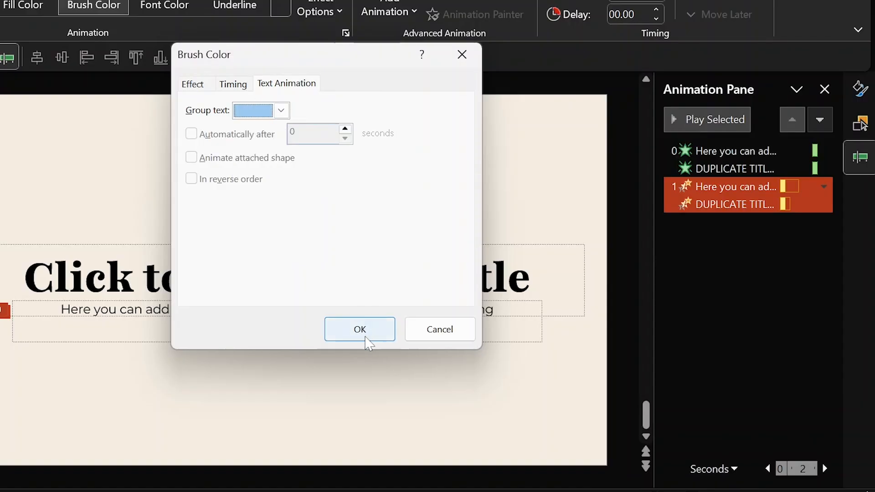
left_click(360, 329)
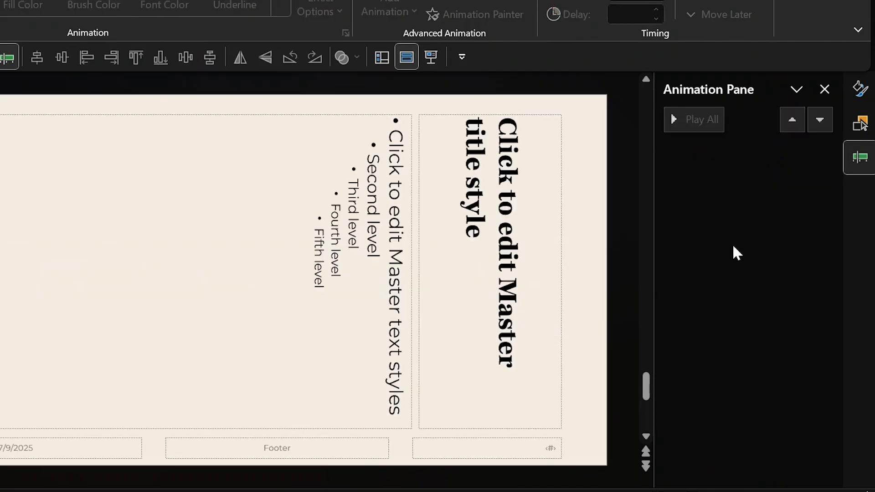
Change the subtitle animation's text grouping to All Paragraphs At Once.
left_click(747, 187)
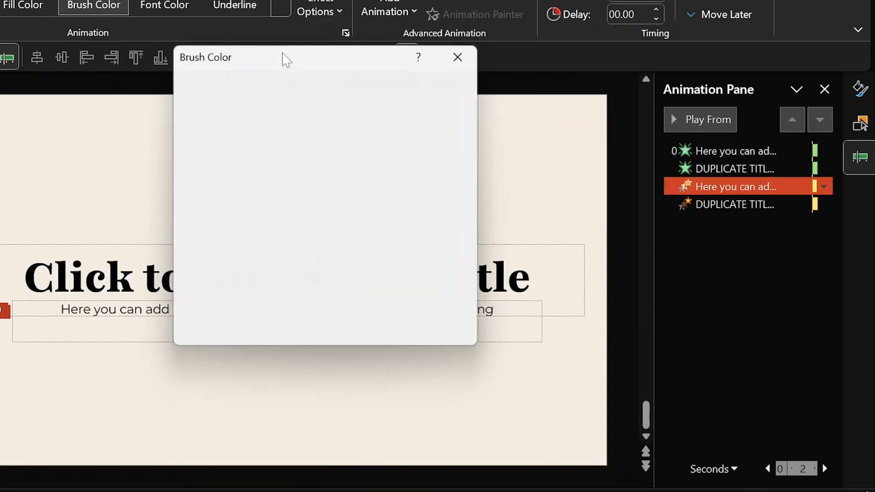
left_click(286, 84)
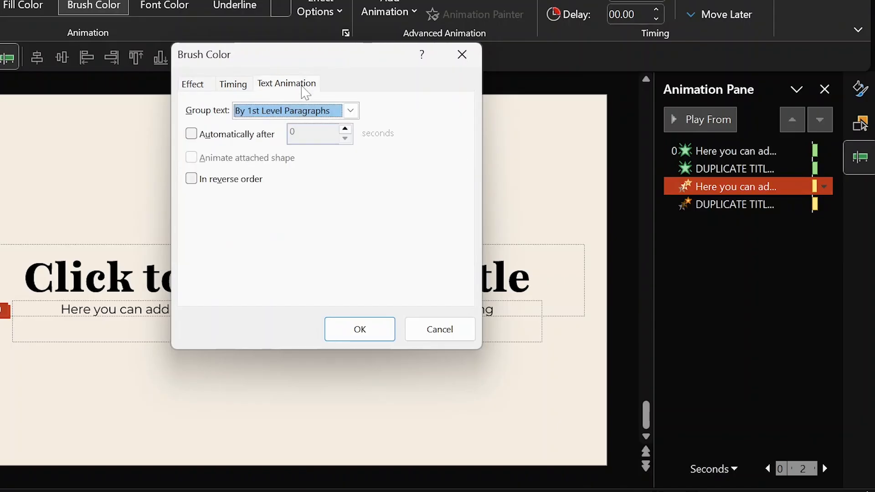
left_click(351, 111)
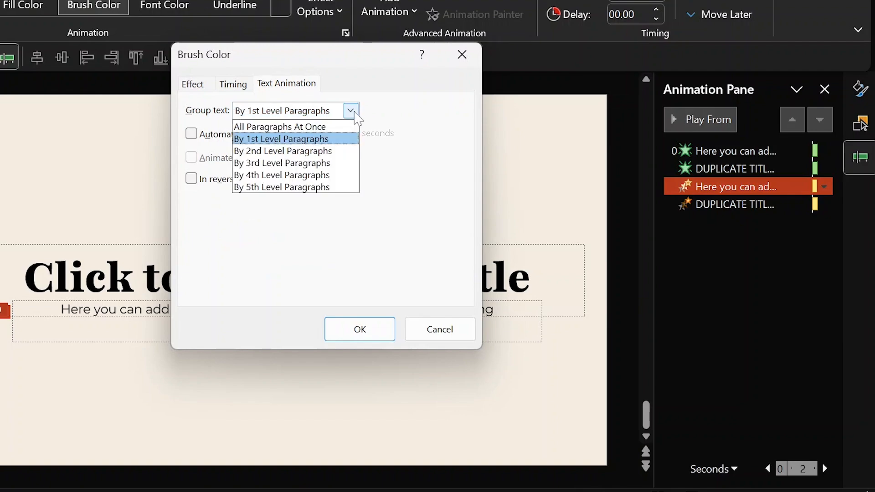
left_click(327, 126)
left_click(360, 330)
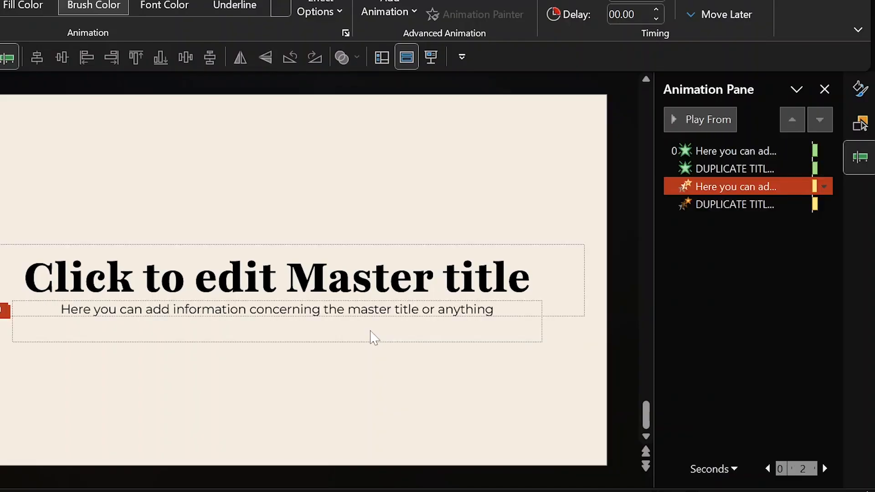
left_click(741, 204)
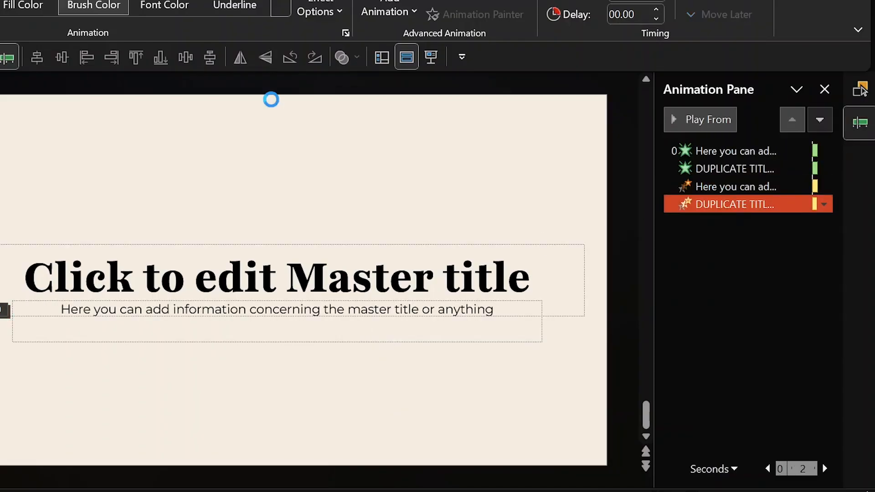
Review the duplicate title's Brush Color grouping, timing and effect settings, then close them.
left_click(292, 83)
left_click(310, 113)
left_click(310, 114)
left_click(234, 86)
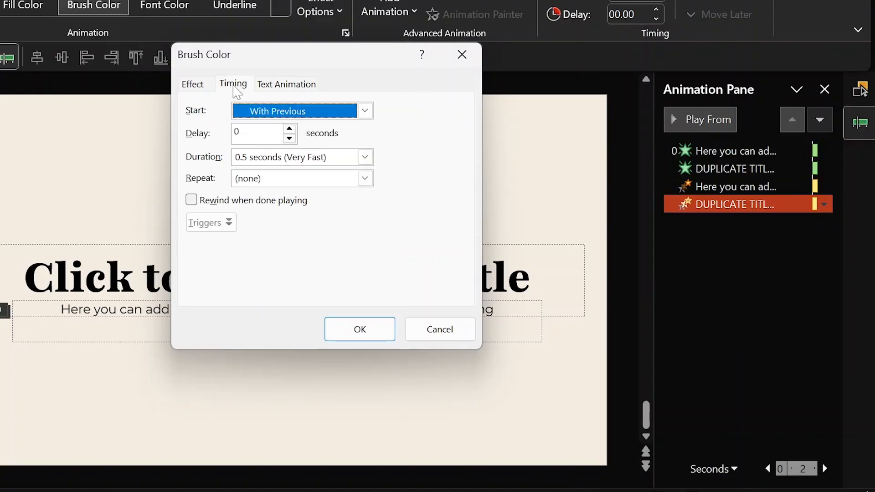
left_click(199, 88)
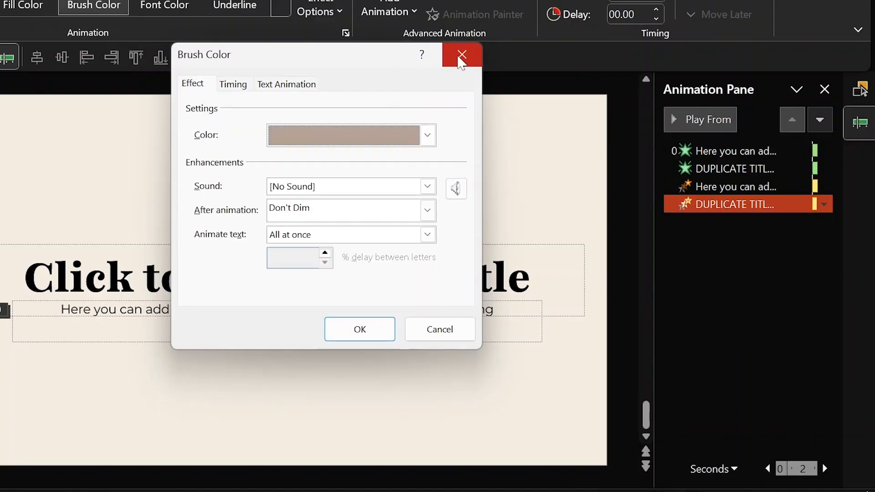
left_click(460, 56)
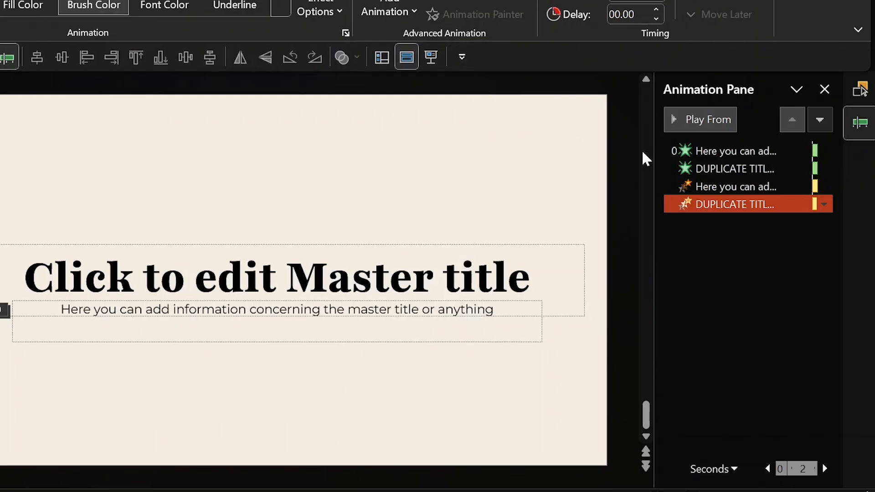
Set the brush colour of both Brush Color animations to white.
left_click(740, 186)
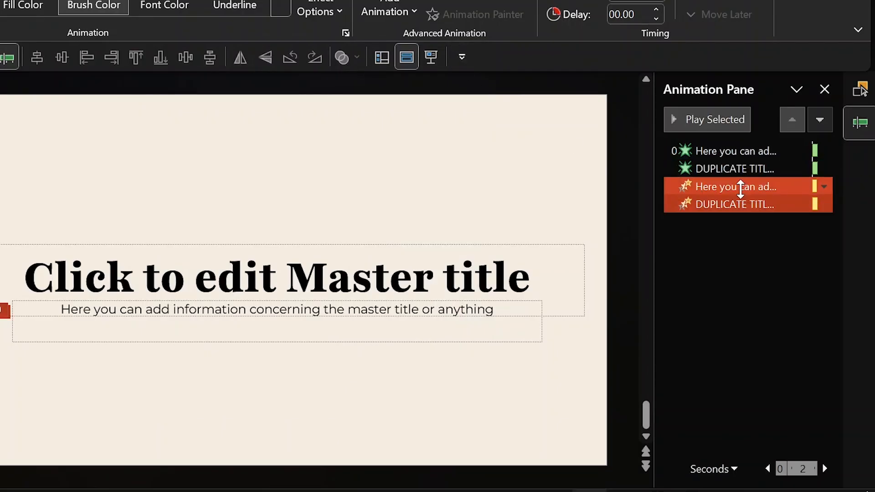
left_click(735, 206)
left_click(735, 187, "ctrl")
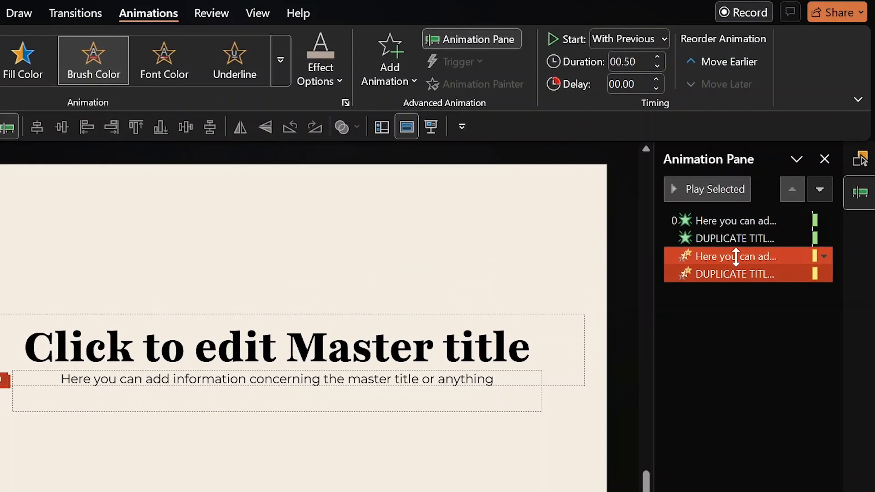
left_click(318, 75)
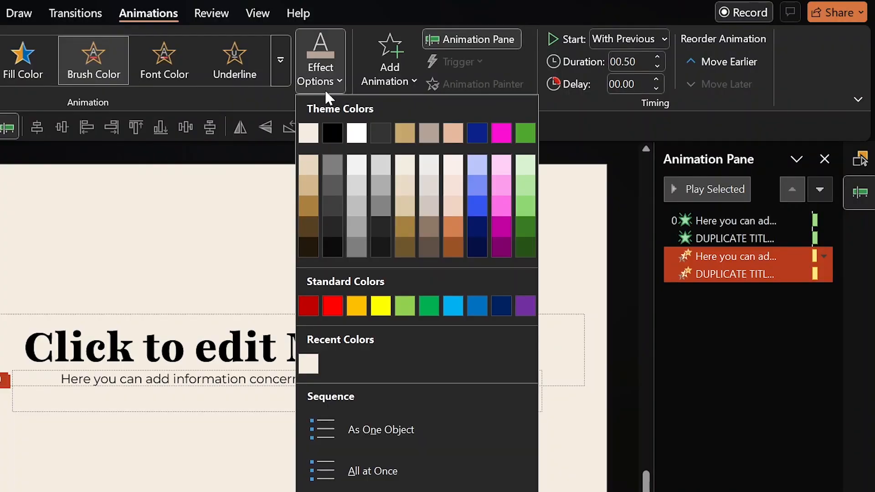
left_click(358, 133)
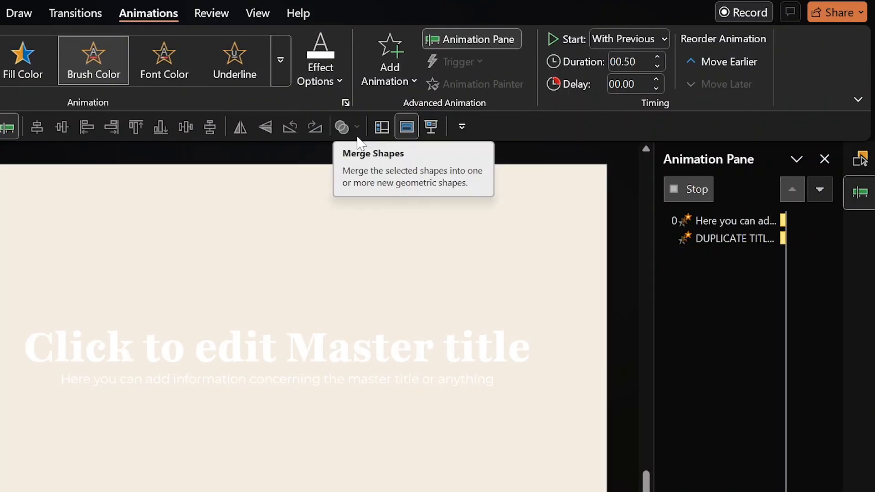
left_click(699, 306)
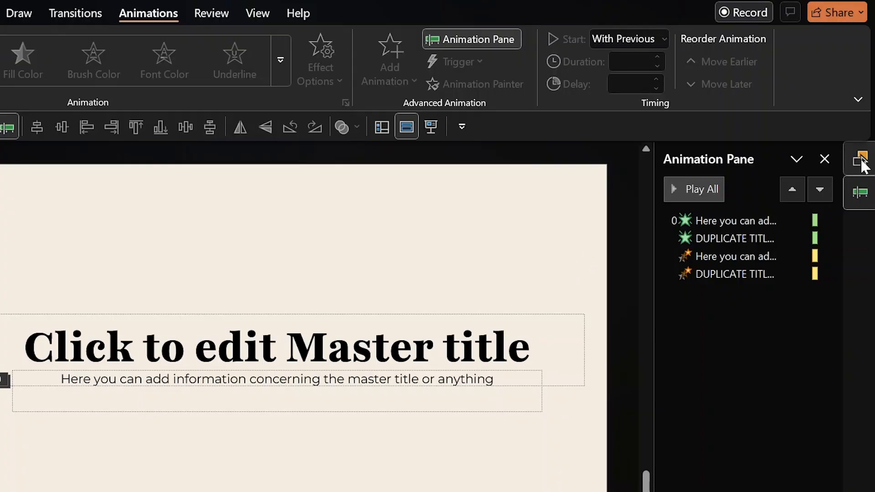
left_click(860, 157)
Show FIRST TITLE and SUBTITLE 1, hide both duplicates, and select the two first placeholders.
left_click(764, 217)
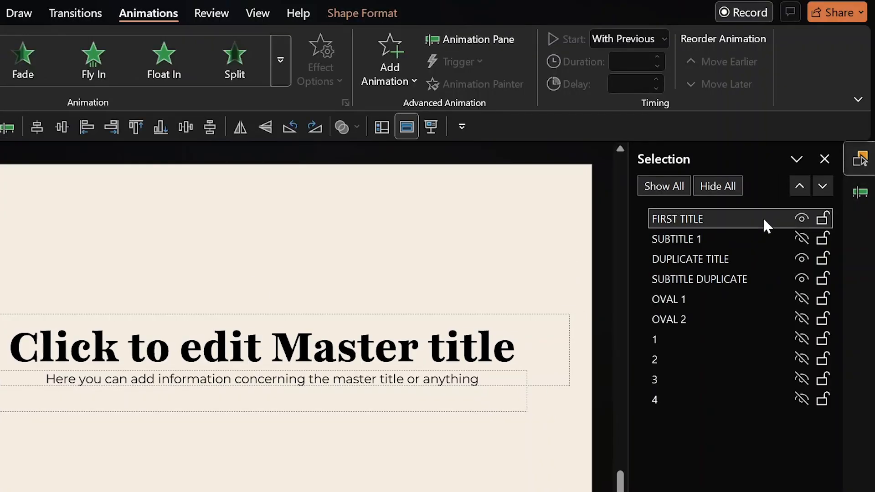
left_click(747, 243)
left_click(802, 258)
left_click(803, 278)
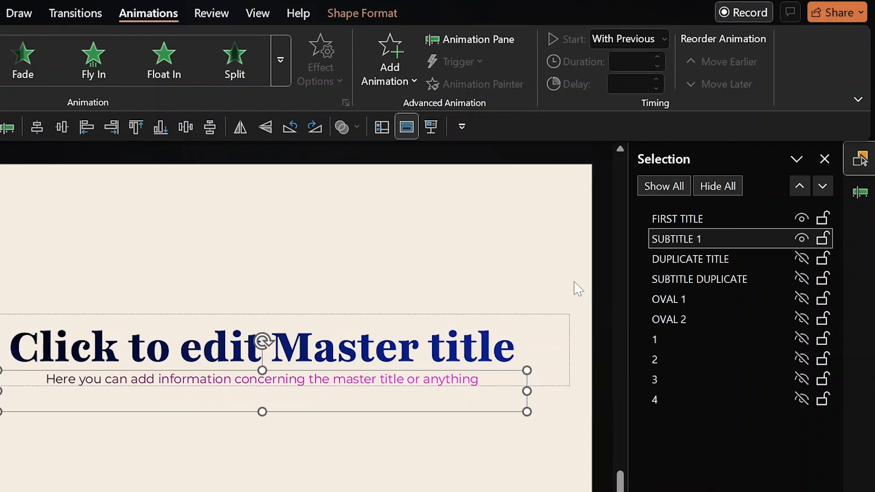
left_click_drag(577, 285, 5, 479)
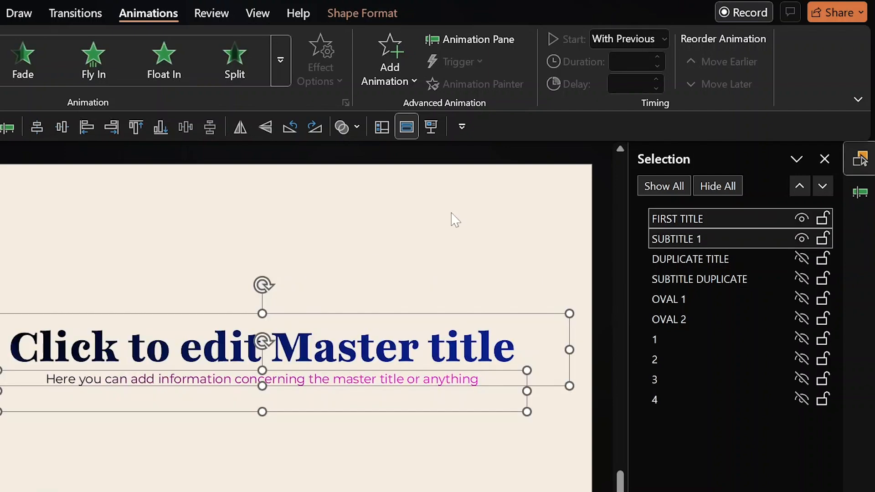
Give FIRST TITLE and SUBTITLE 1 a Wipe entrance from the left with 0.25 s delay.
left_click(282, 60)
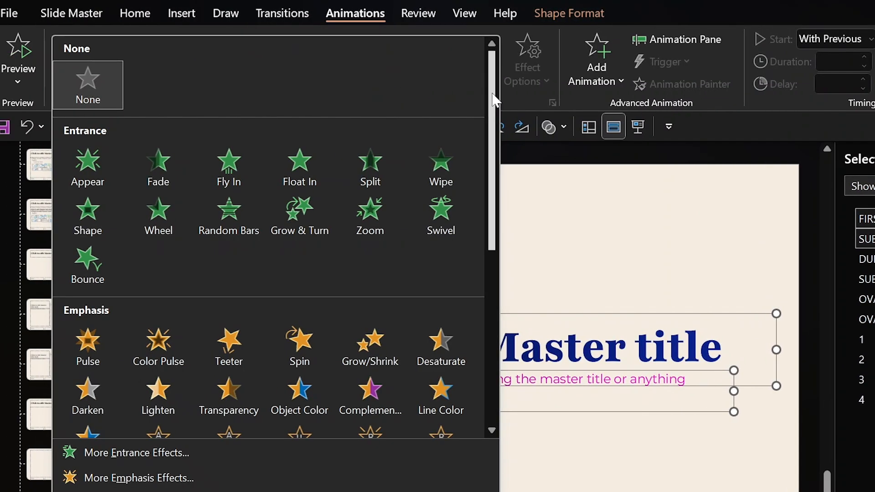
left_click_drag(492, 104, 500, 138)
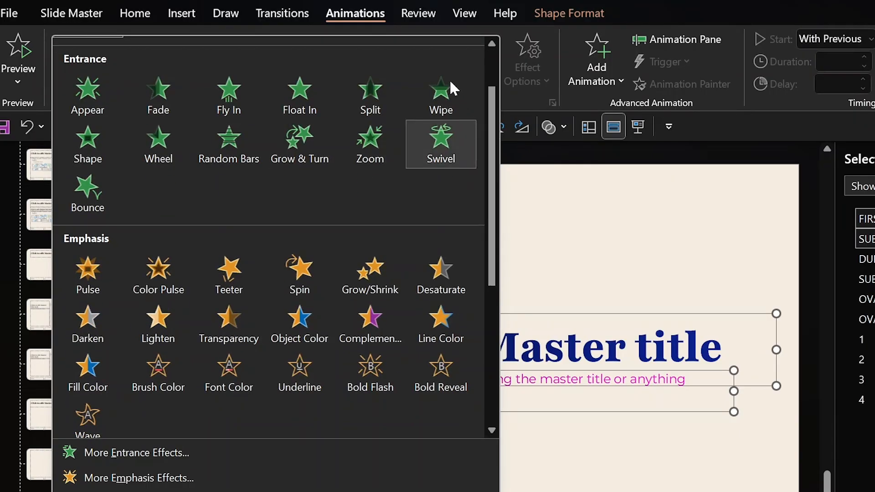
left_click(447, 94)
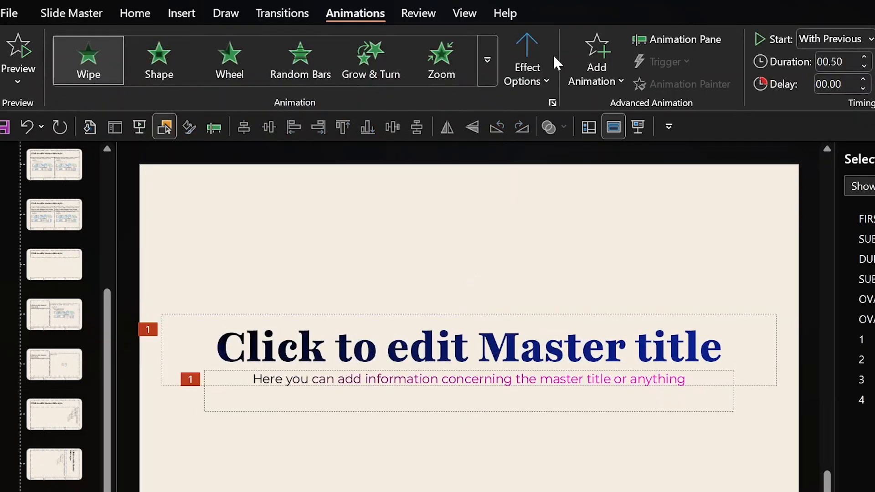
left_click(545, 82)
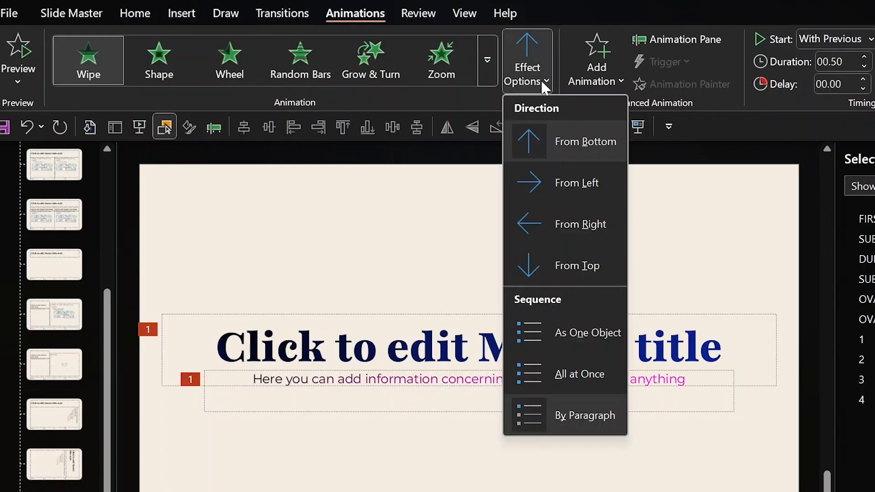
left_click(575, 198)
left_click(861, 191)
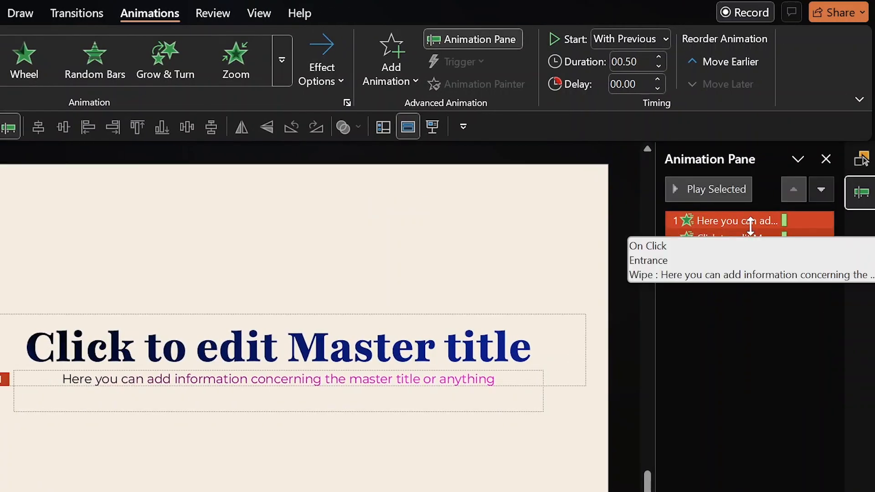
left_click(657, 80)
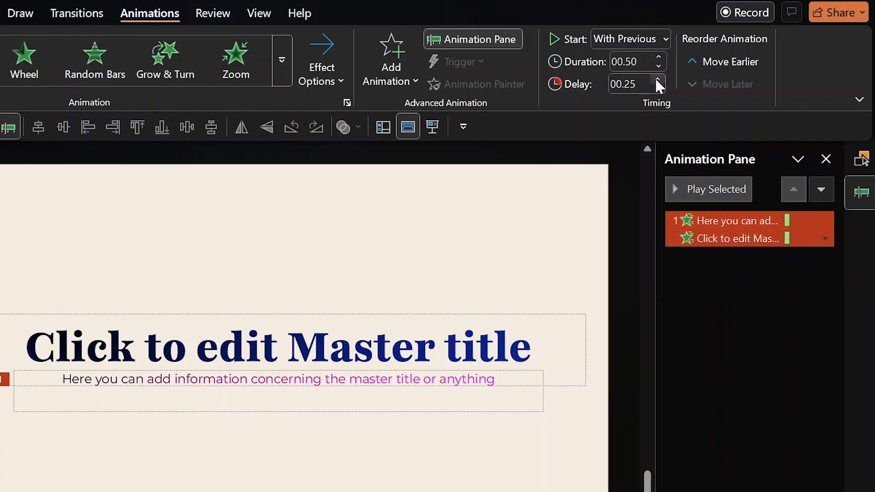
Unhide all objects and set the animation to start With Previous after a 0.25 s delay.
left_click(862, 159)
left_click(674, 185)
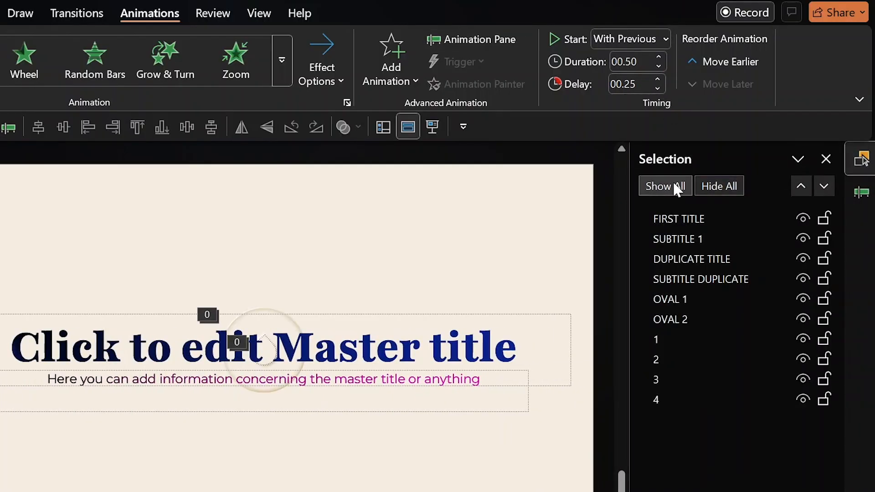
left_click(861, 193)
left_click(794, 392)
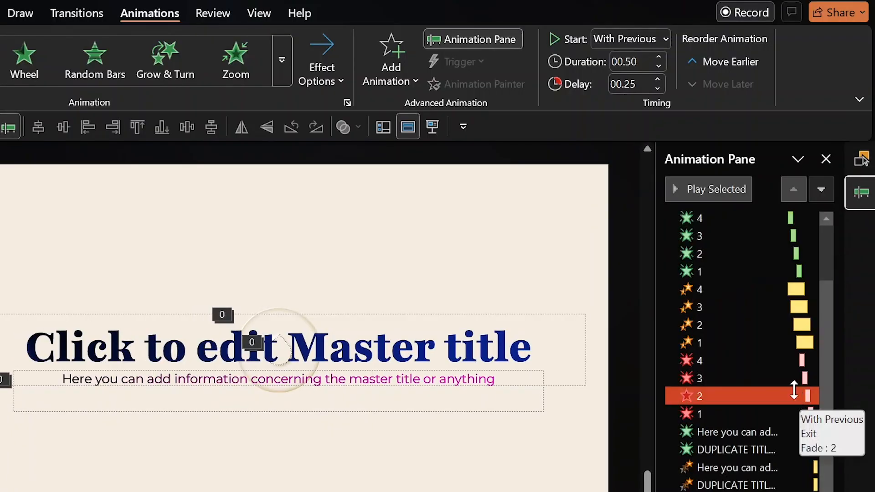
left_click(647, 35)
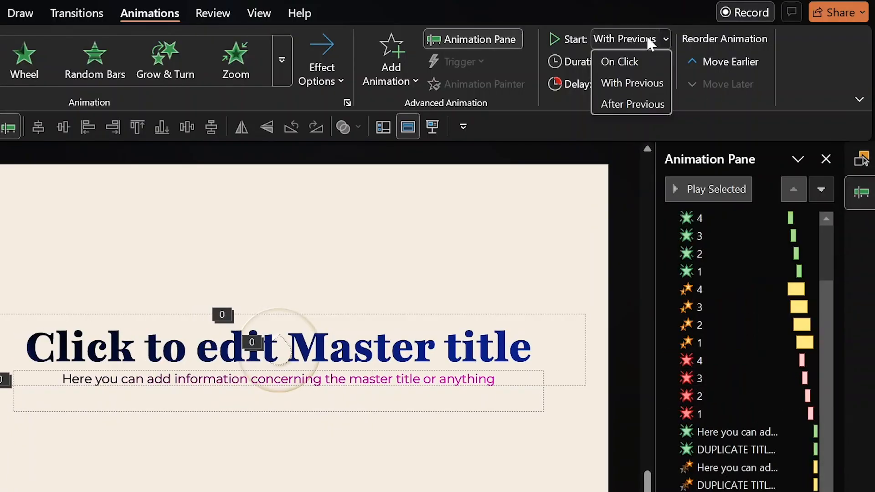
left_click(631, 84)
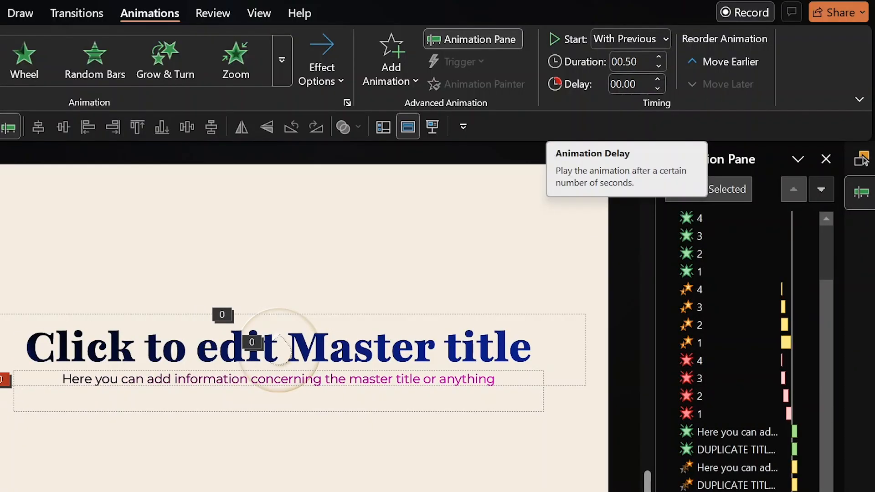
left_click(660, 79)
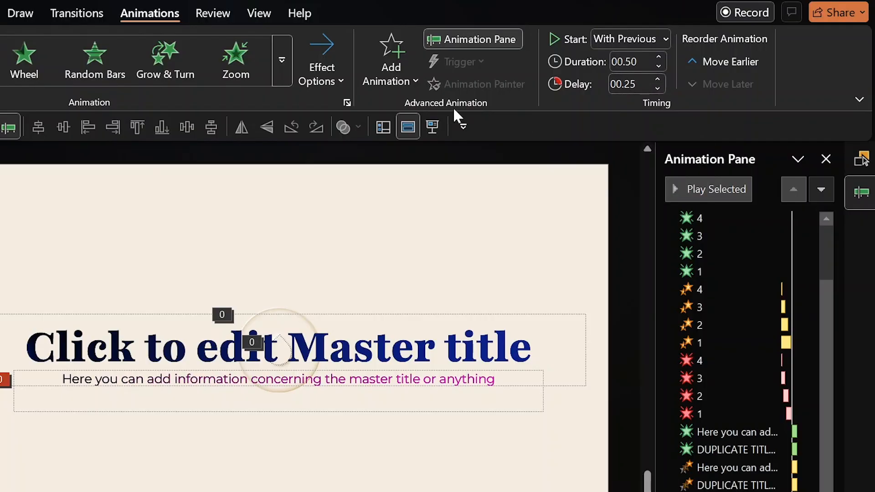
Return from Slide Master to Normal view and reset slide 1.
left_click(208, 12)
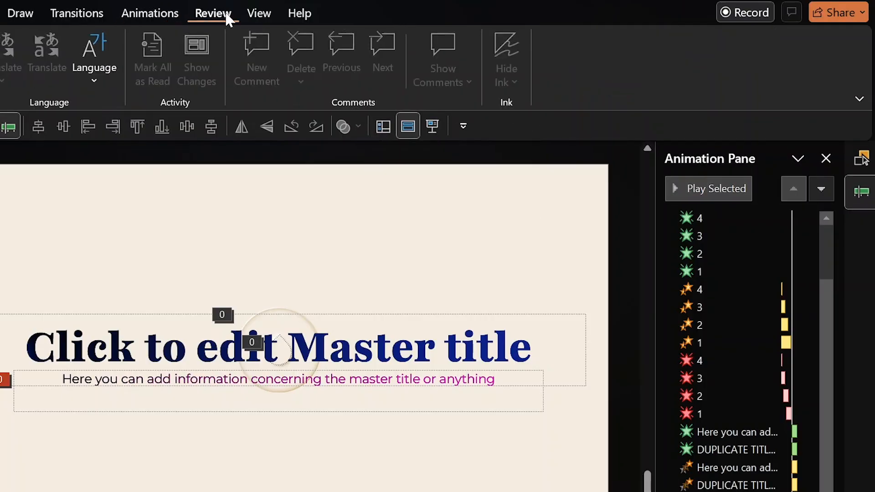
left_click(258, 13)
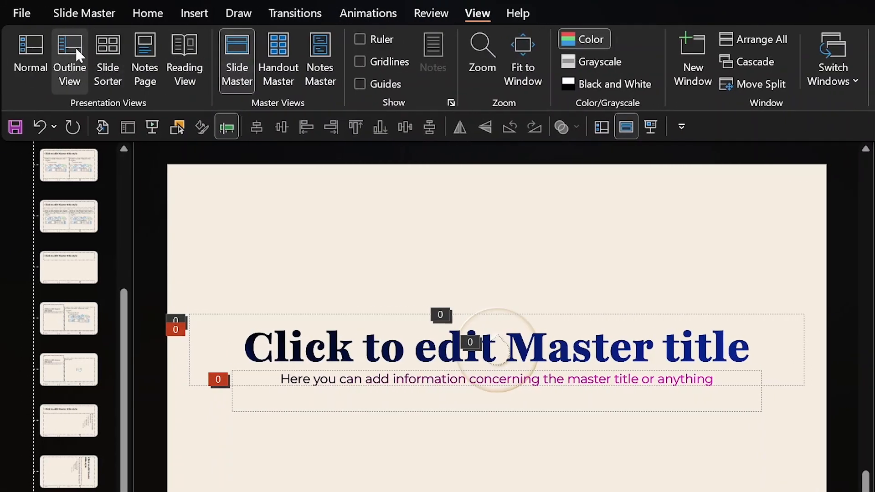
left_click(34, 41)
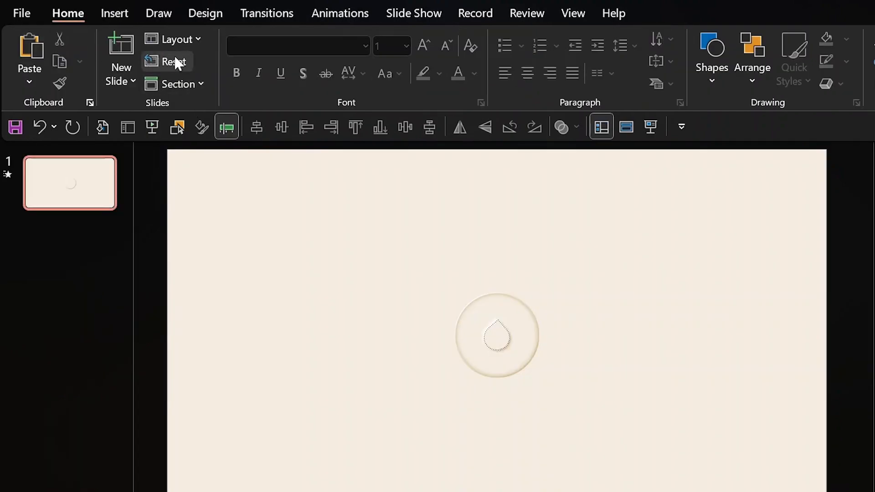
left_click(171, 61)
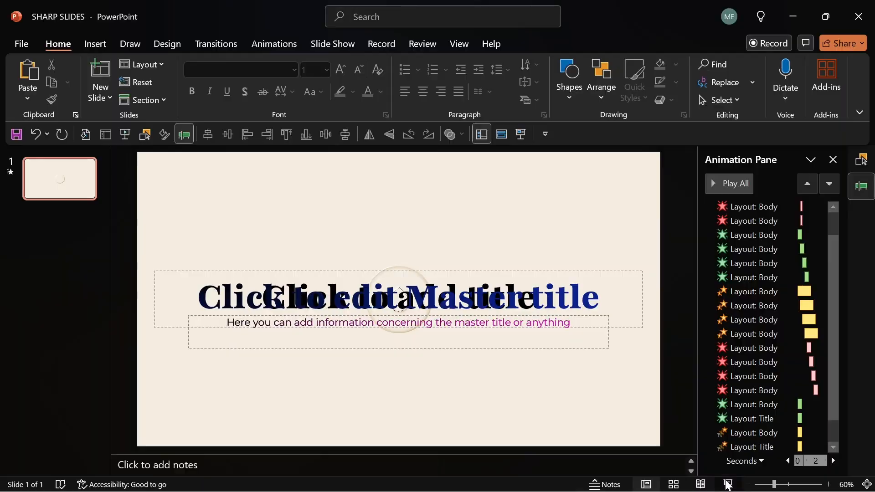
left_click(729, 483)
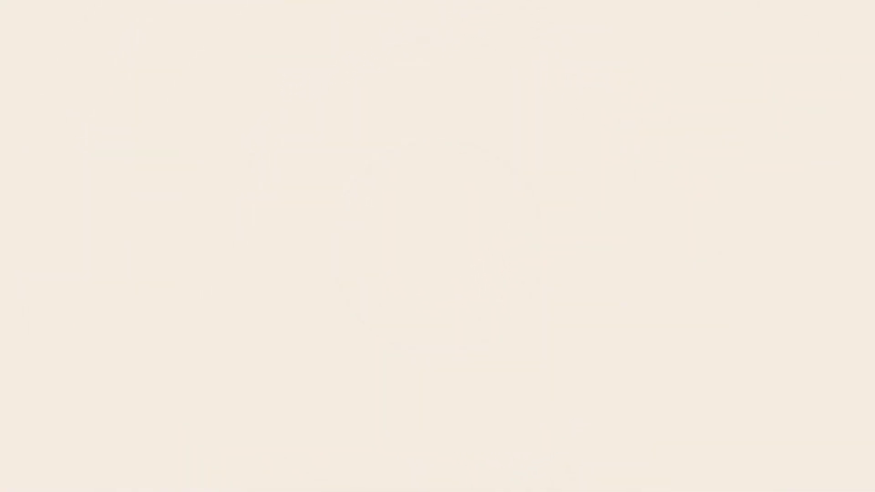
key("Escape")
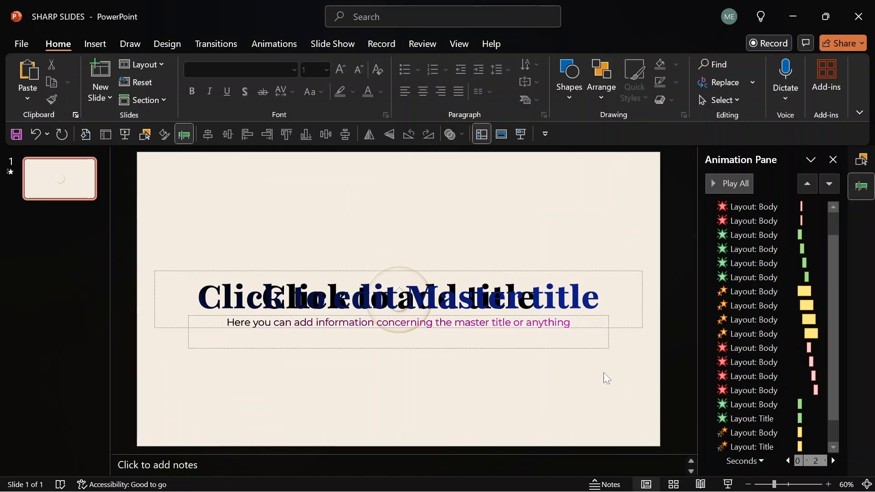
left_click(570, 273)
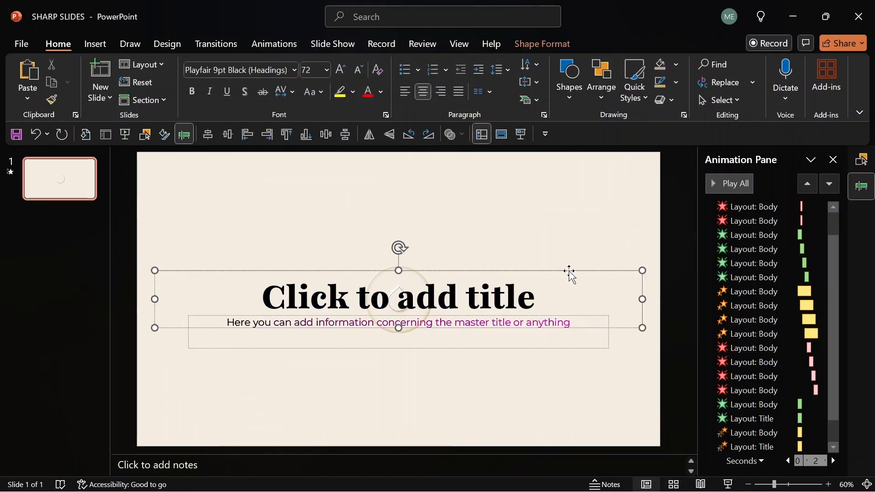